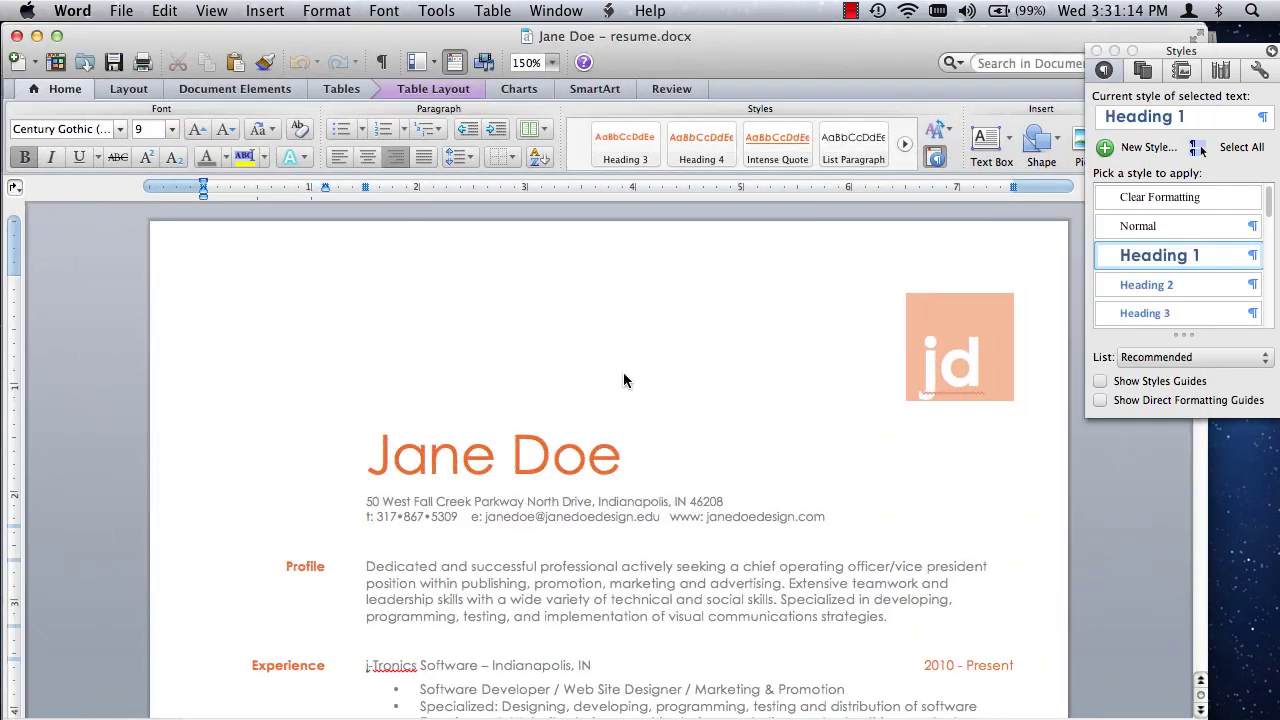
Step: Review resume.docx, close it, and scroll through 'resume – stripped formatting.docx'
scroll(635, 387, "down", 5)
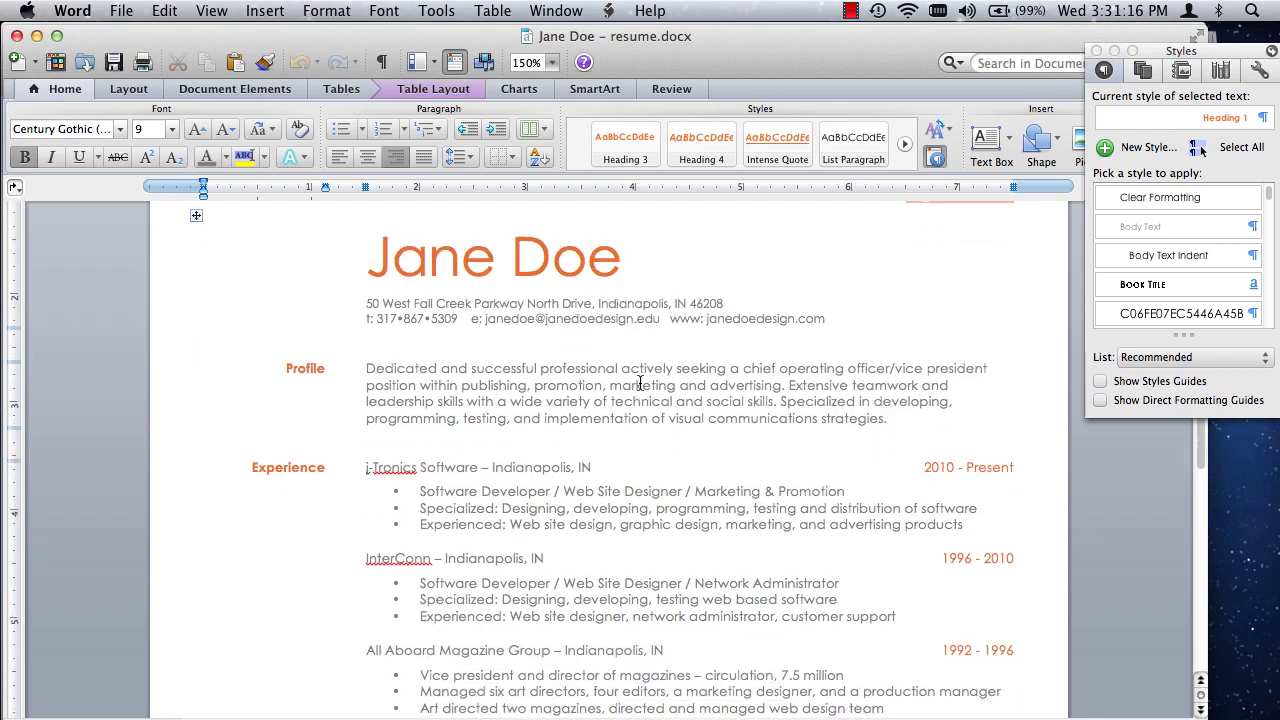
scroll(640, 383, "down", 10)
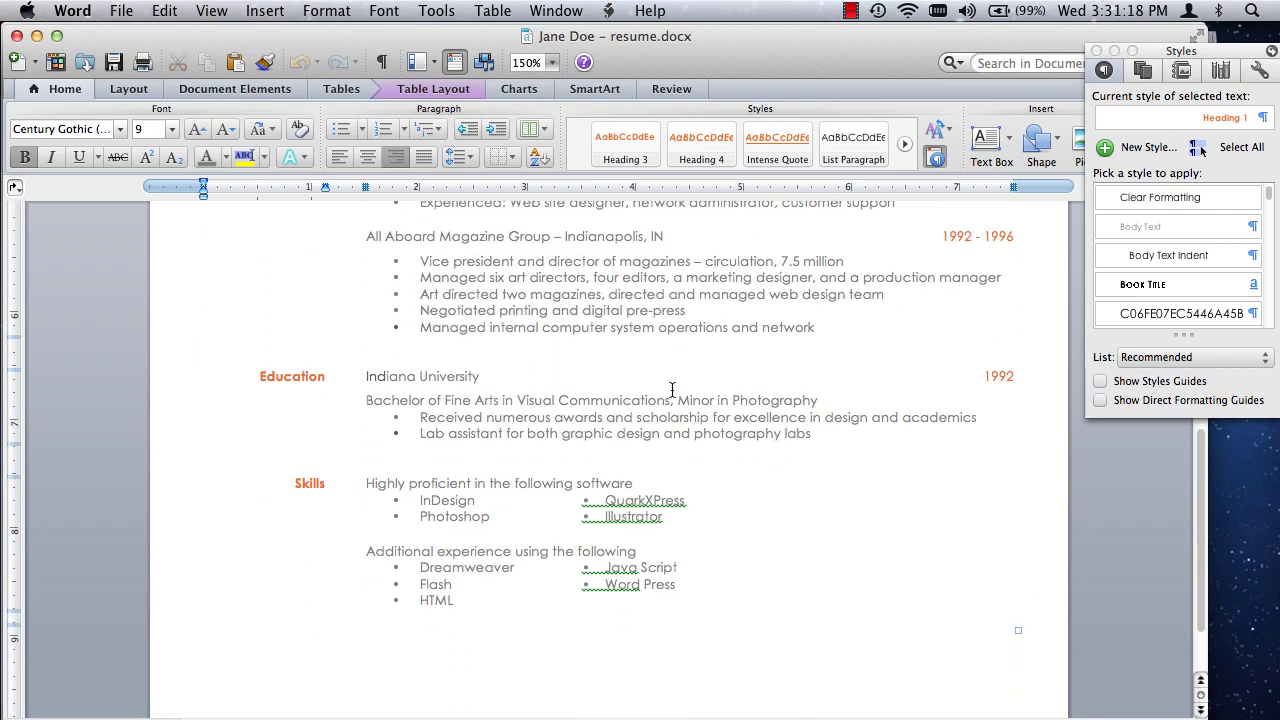
scroll(672, 389, "up", 10)
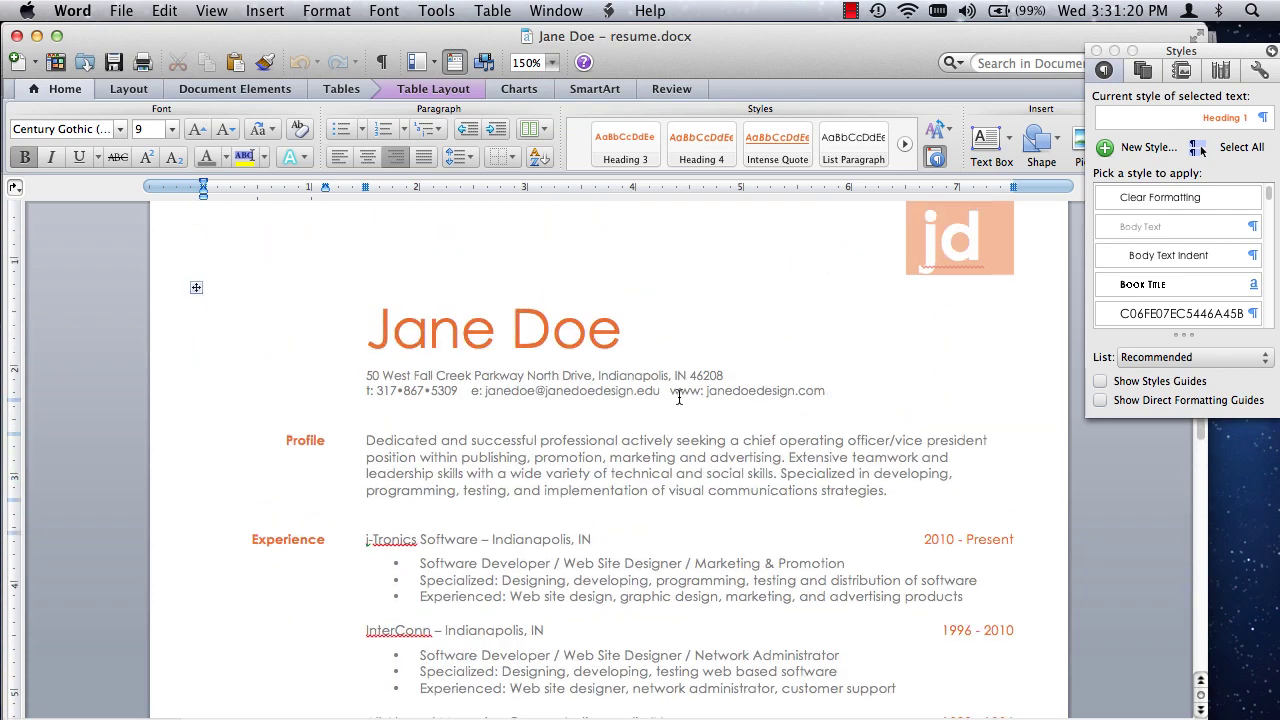
left_click(15, 36)
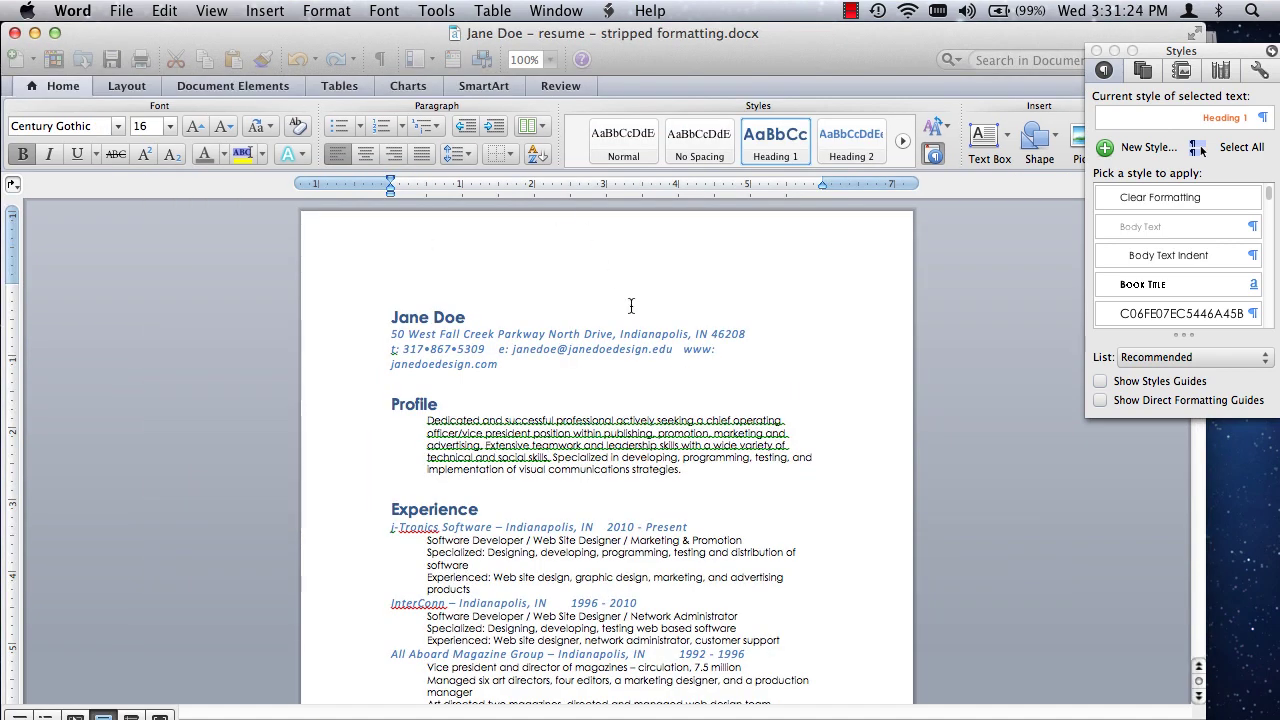
scroll(686, 371, "down", 5)
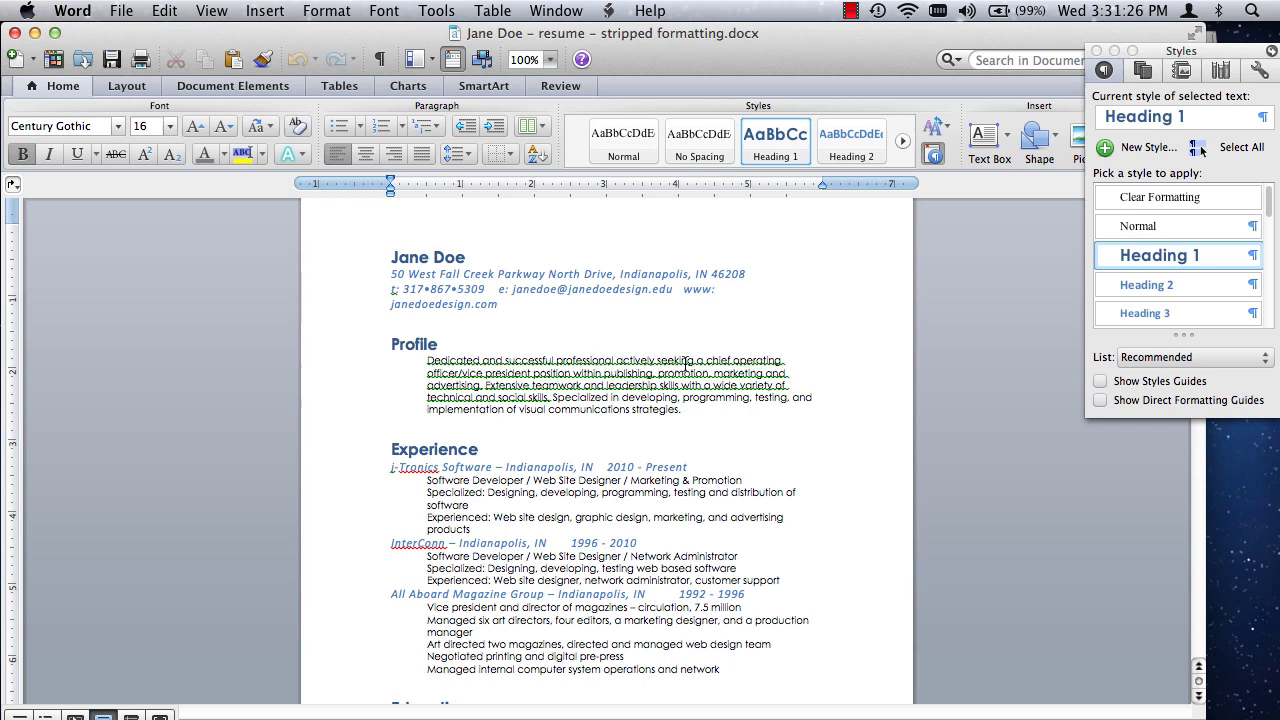
scroll(686, 371, "down", 8)
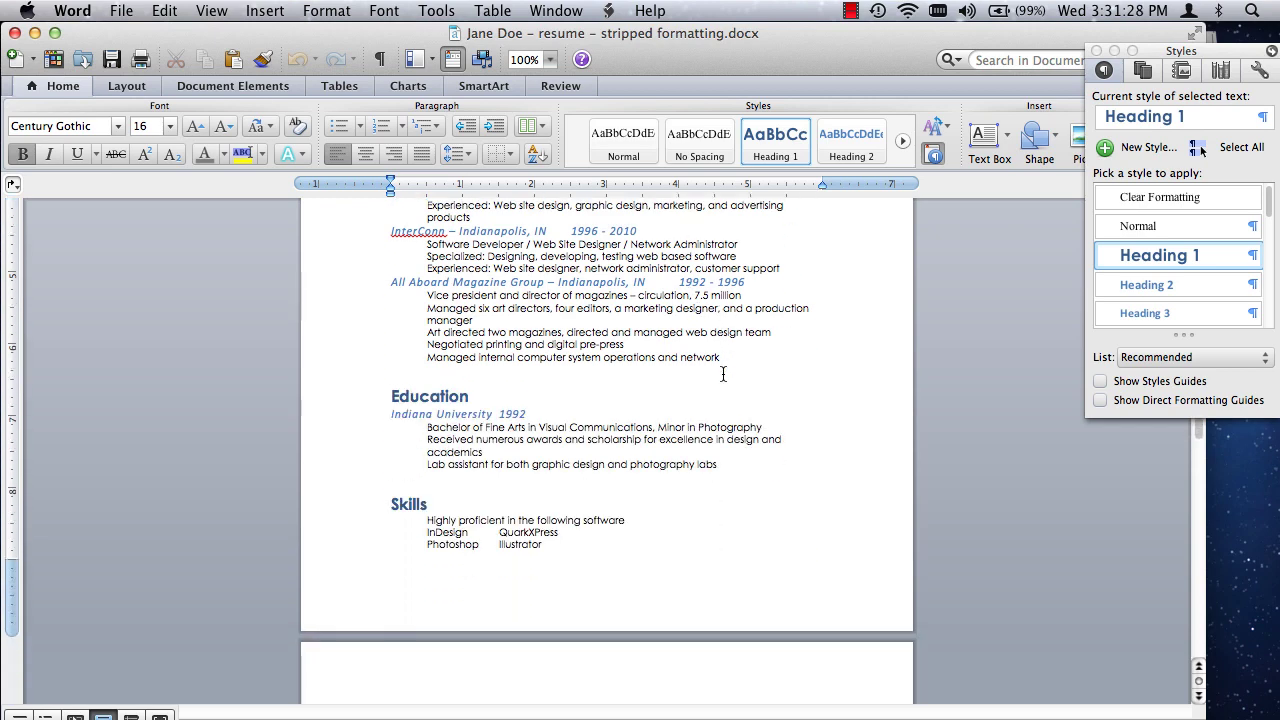
Step: Close the stripped-formatting resume and start a new InDesign document via File > New > Document
left_click(15, 33)
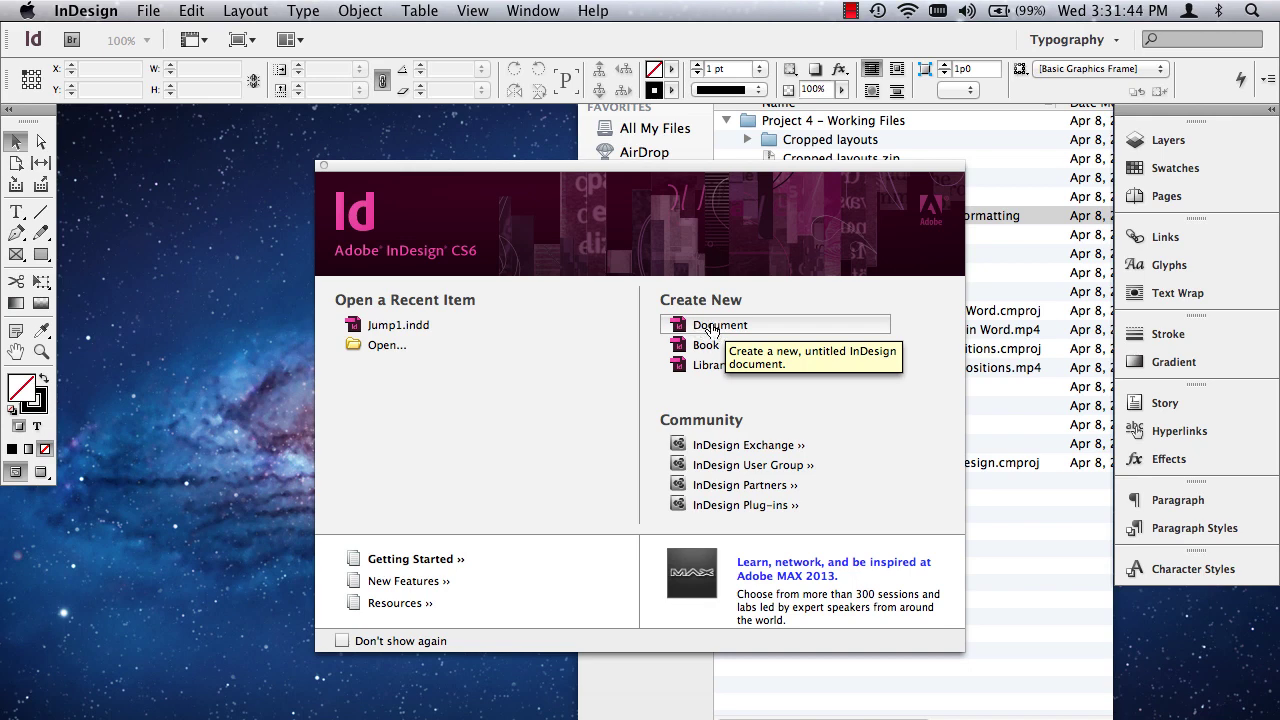
left_click(148, 11)
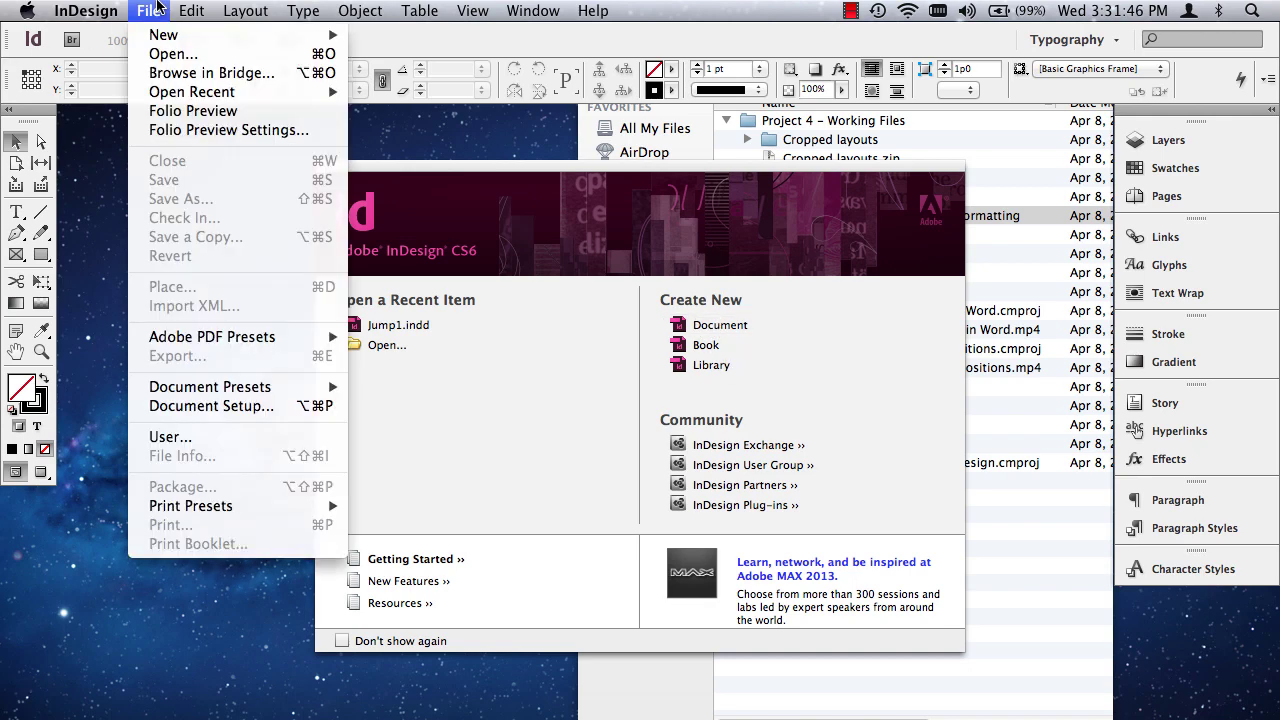
mouse_move(163, 35)
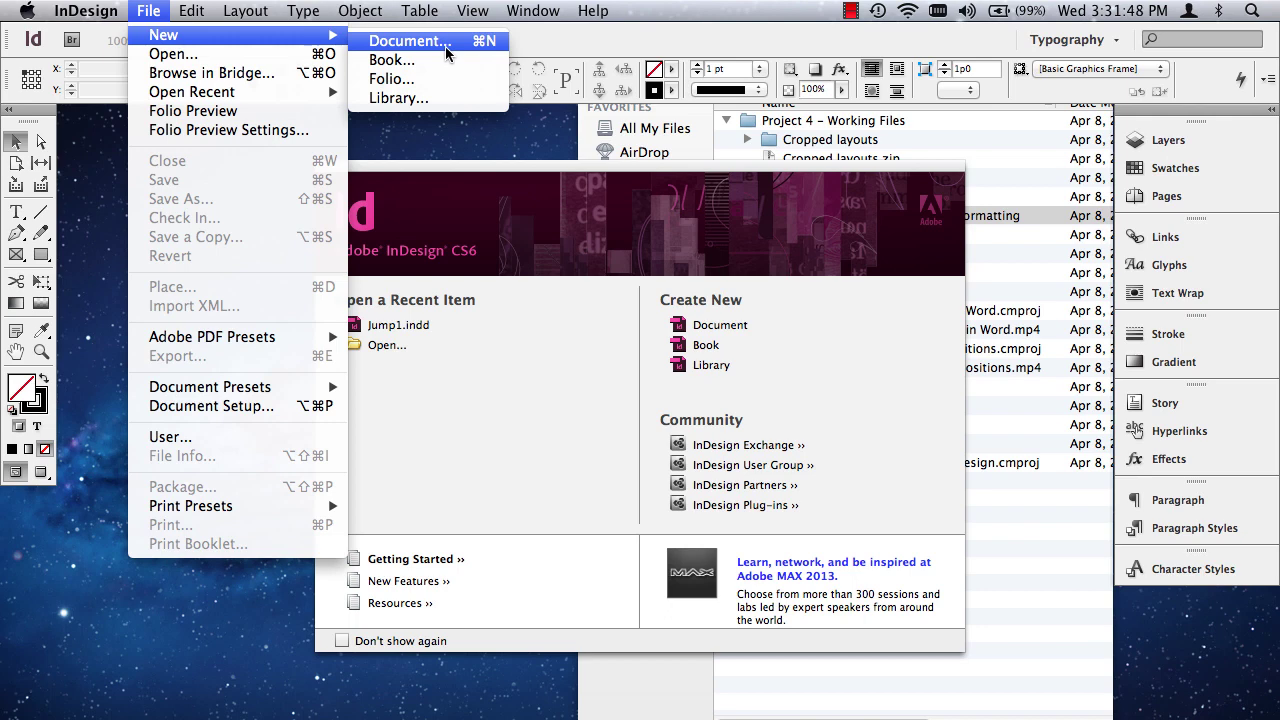
left_click(737, 334)
Step: Create a one-page Letter document with facing pages off, 3 columns and 3p0 margins
left_click(700, 325)
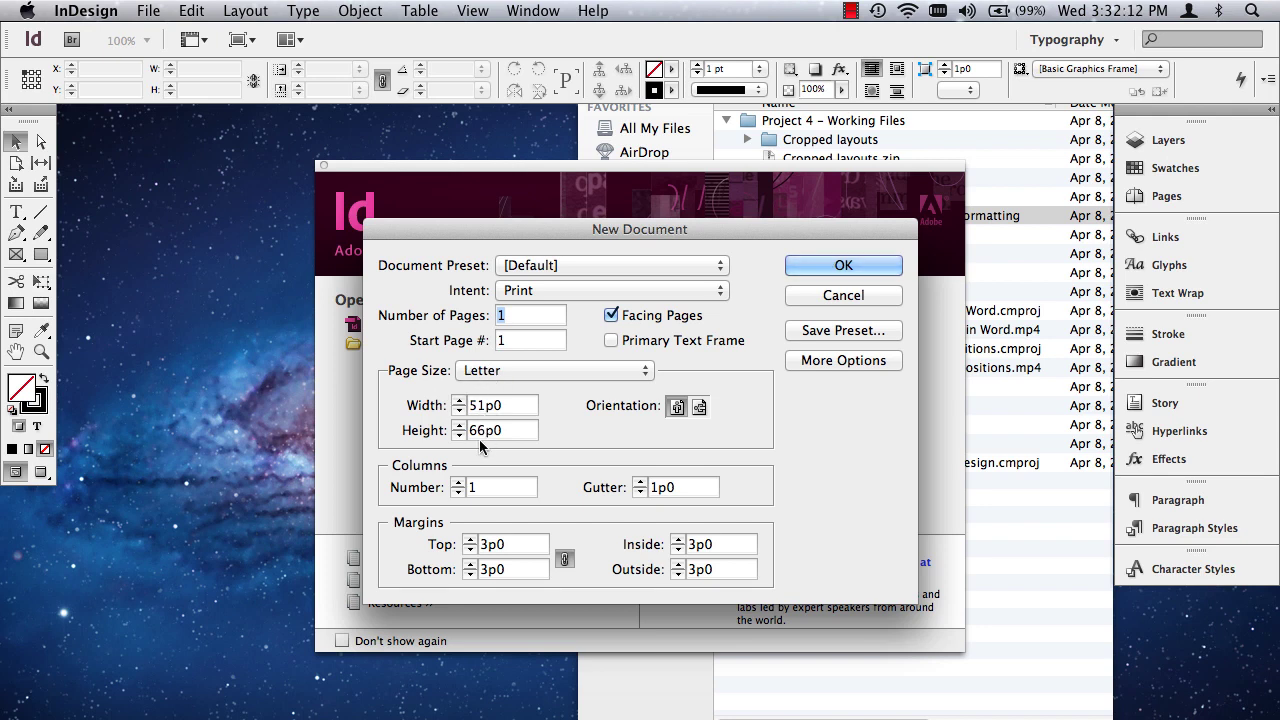
left_click(611, 316)
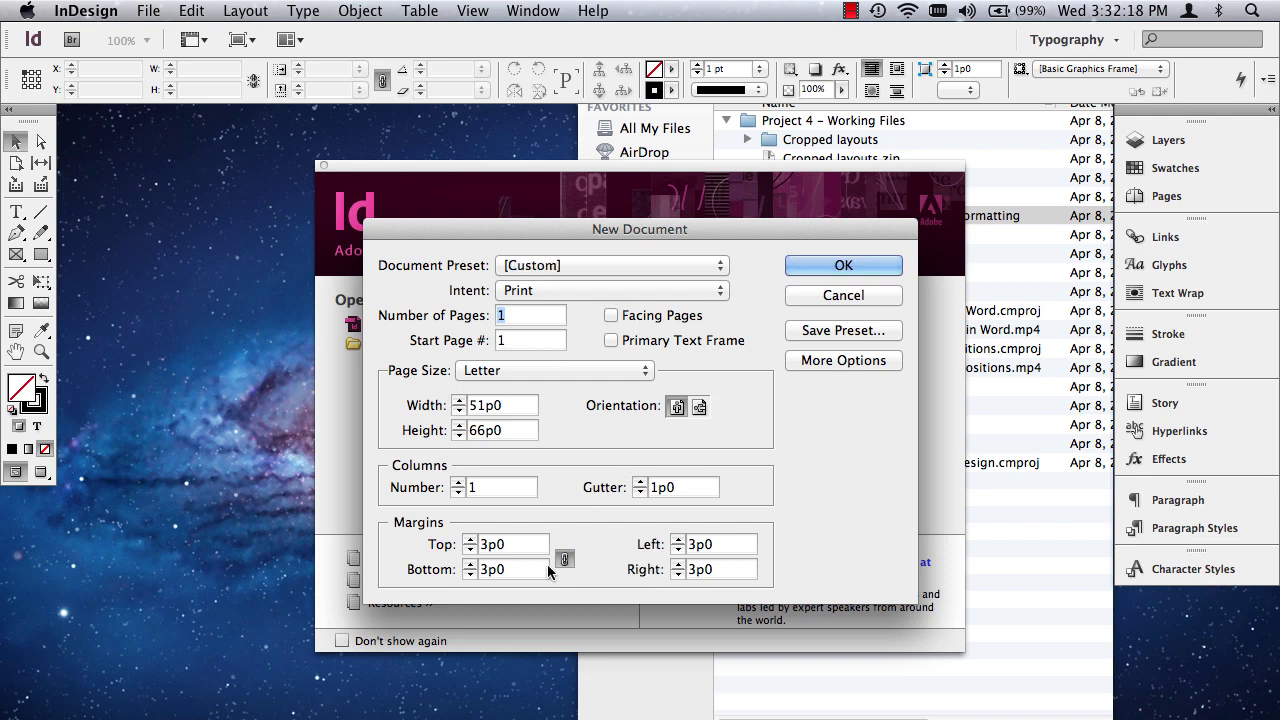
double_click(476, 487)
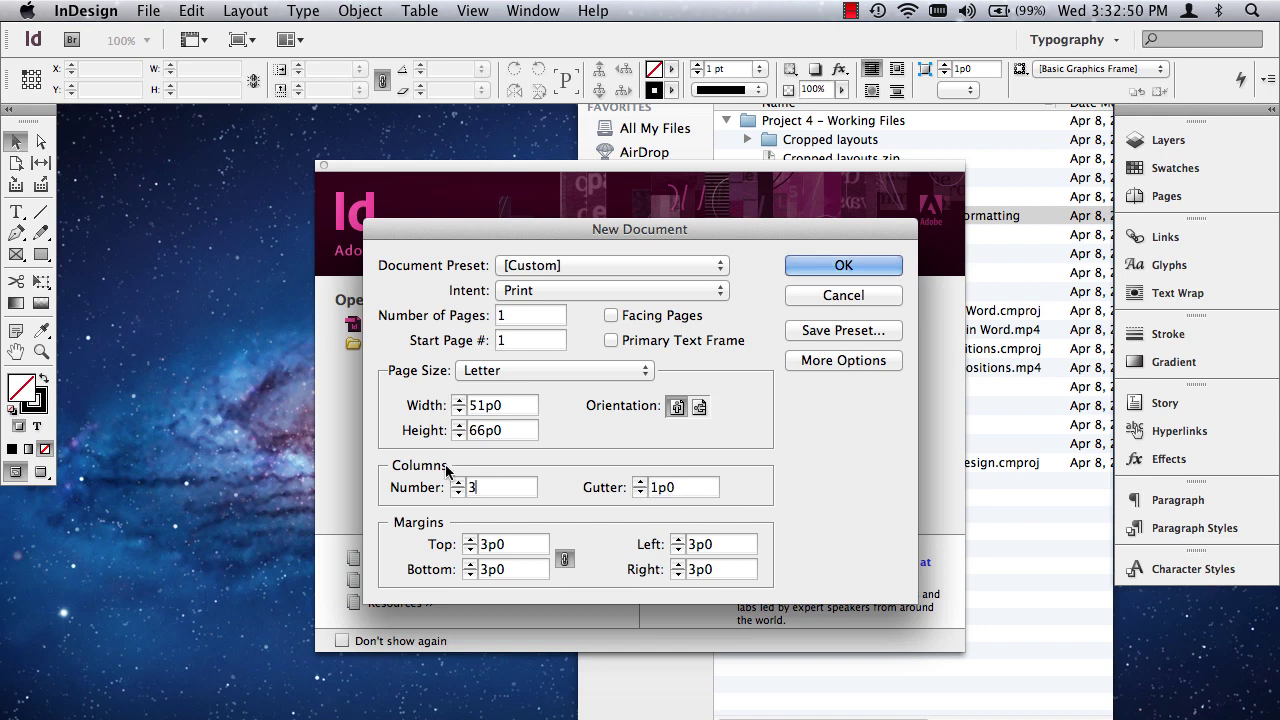
key("Return")
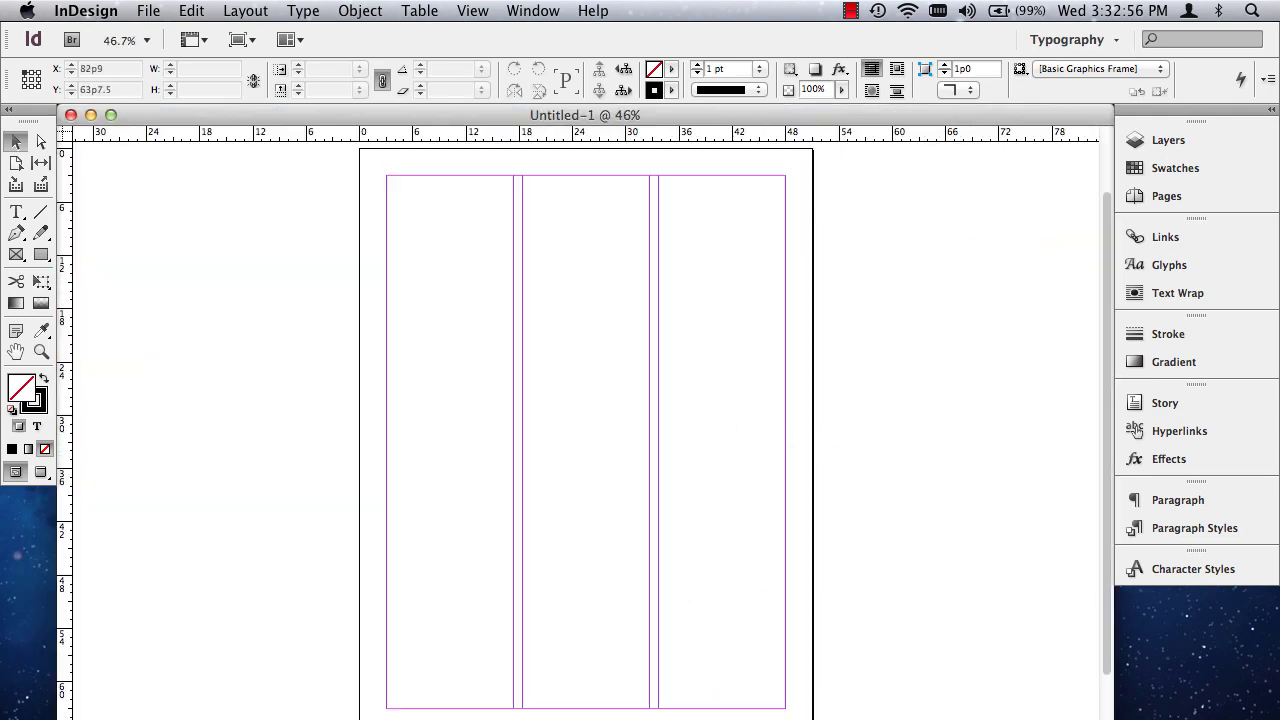
Step: Resize the window to fit the whole page and reopen the Layers panel showing Layer 1
left_click_drag(1102, 719, 1102, 714)
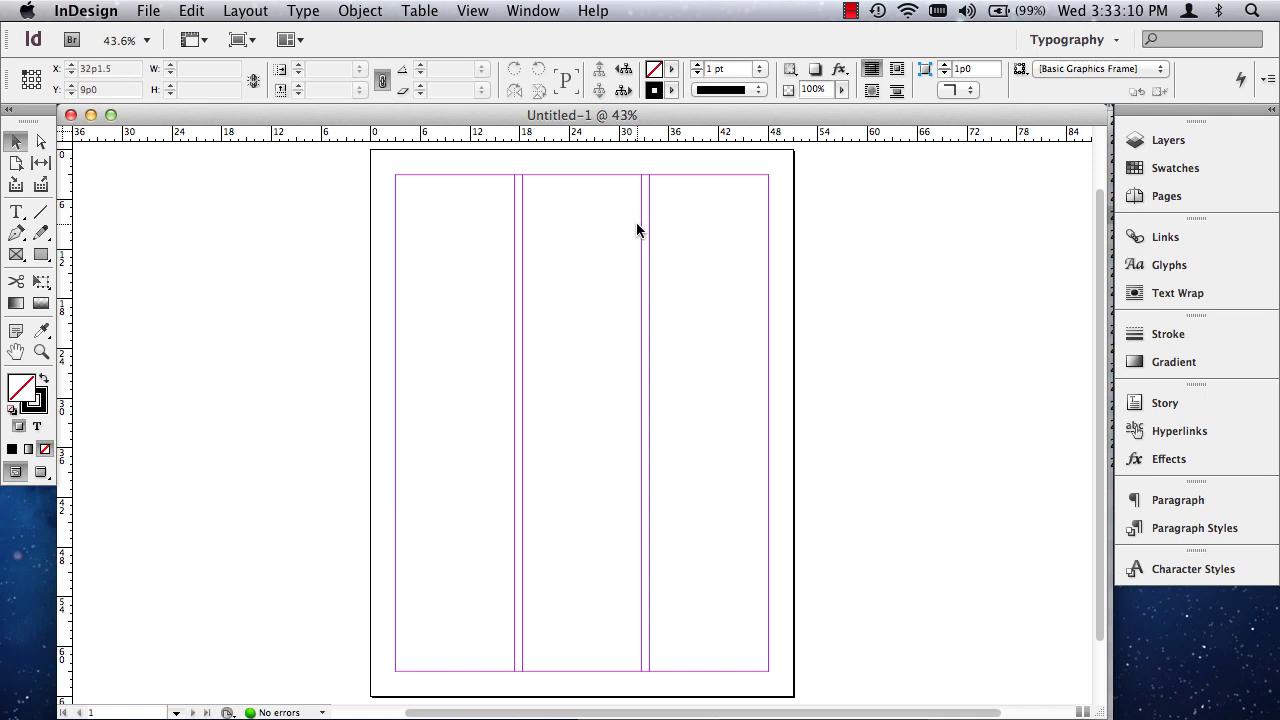
left_click(1160, 142)
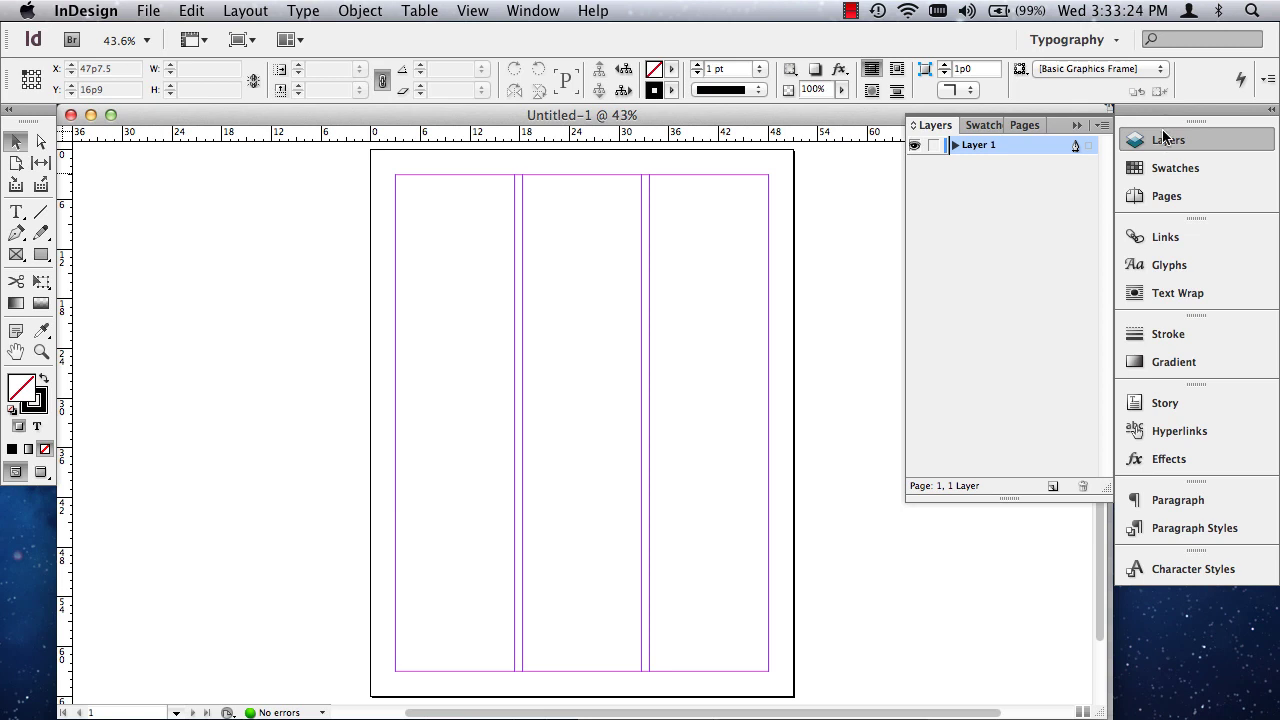
left_click(537, 11)
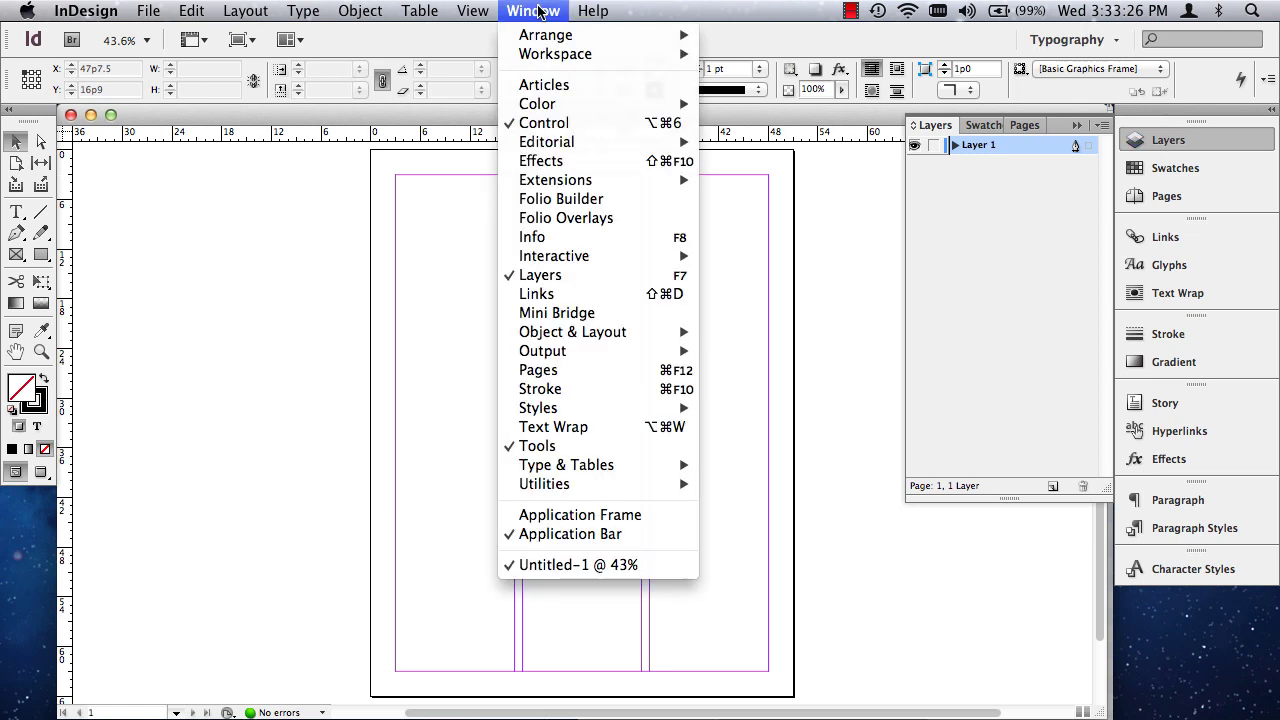
left_click(545, 275)
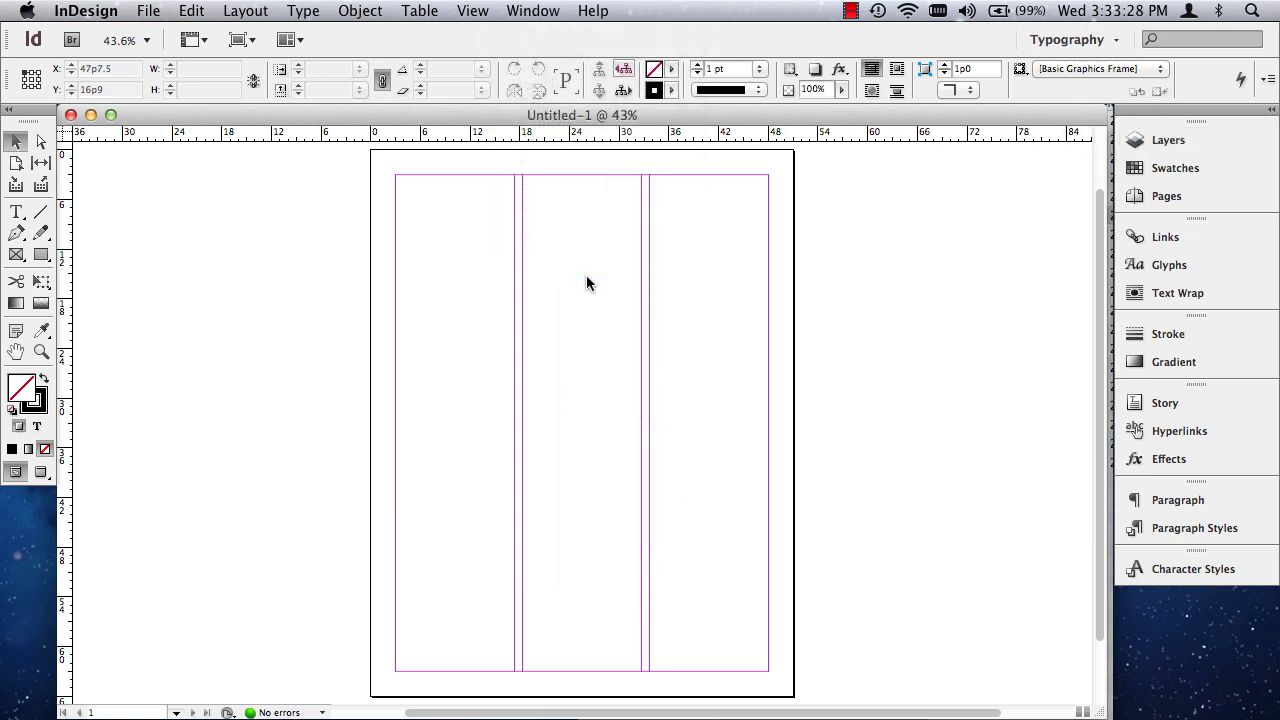
left_click(530, 11)
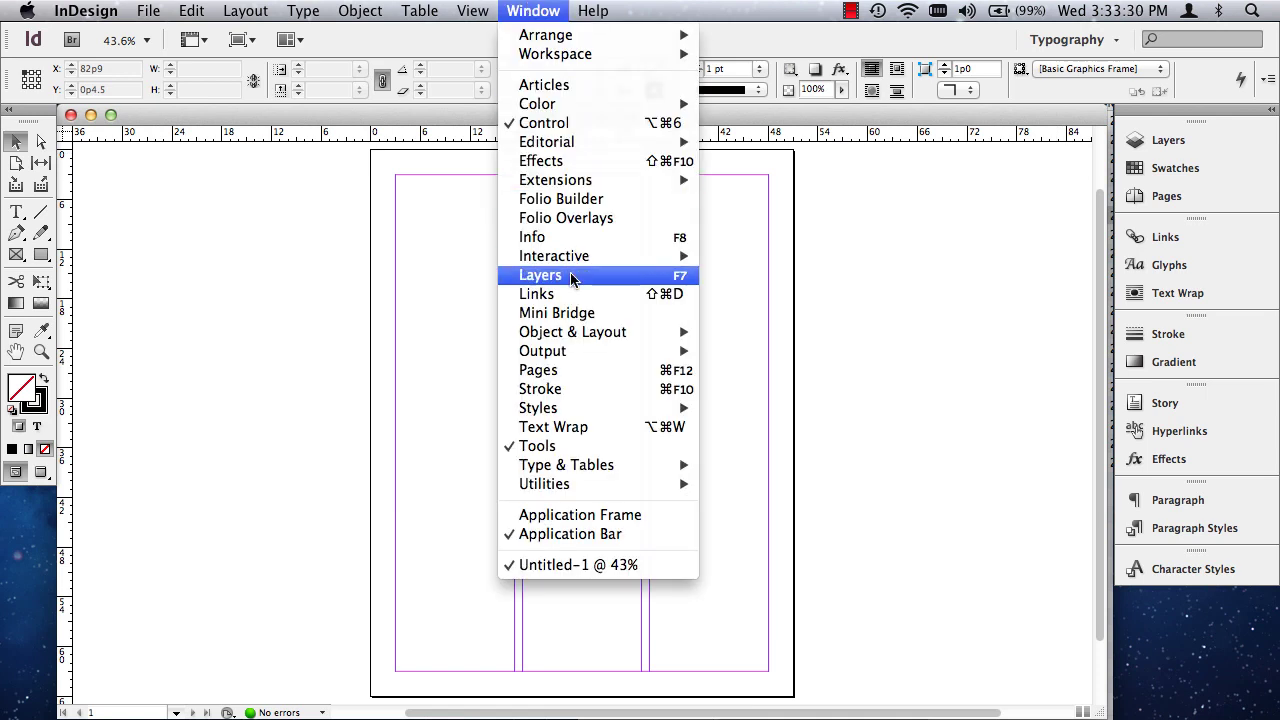
left_click(665, 275)
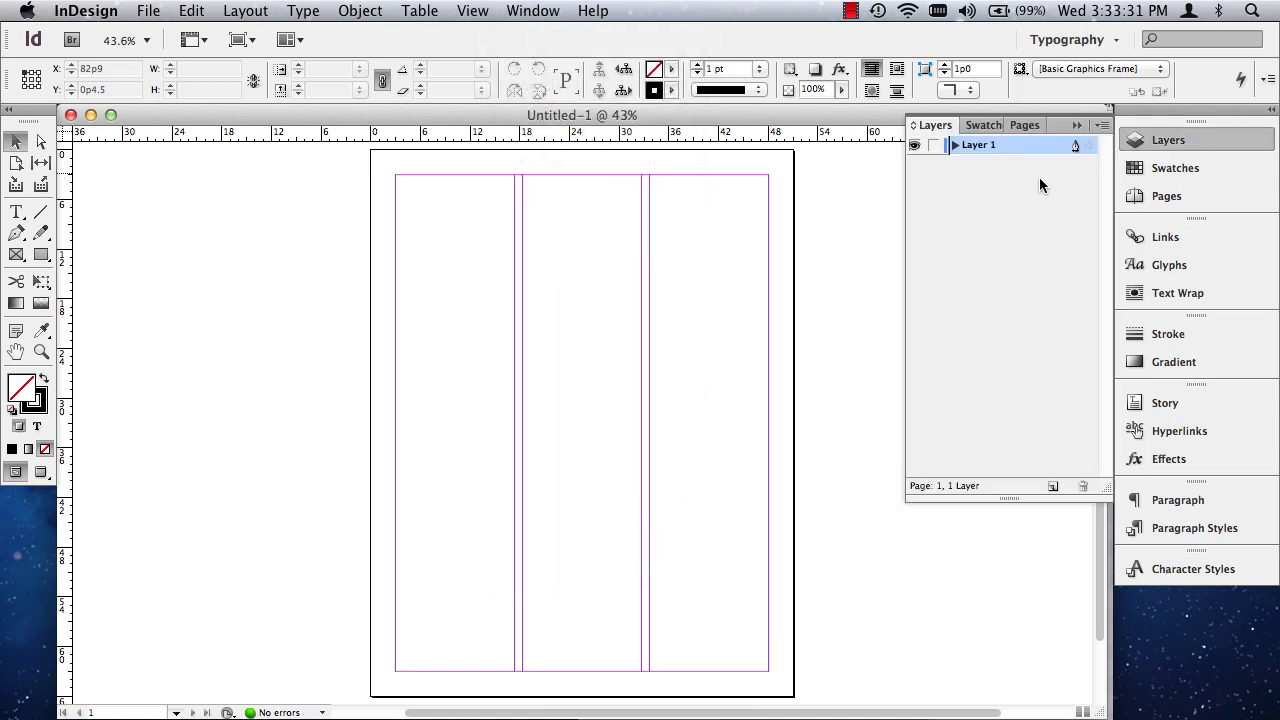
Step: Rename Layer 1 to 'Inspiration Crop' in its Layer Options
double_click(975, 146)
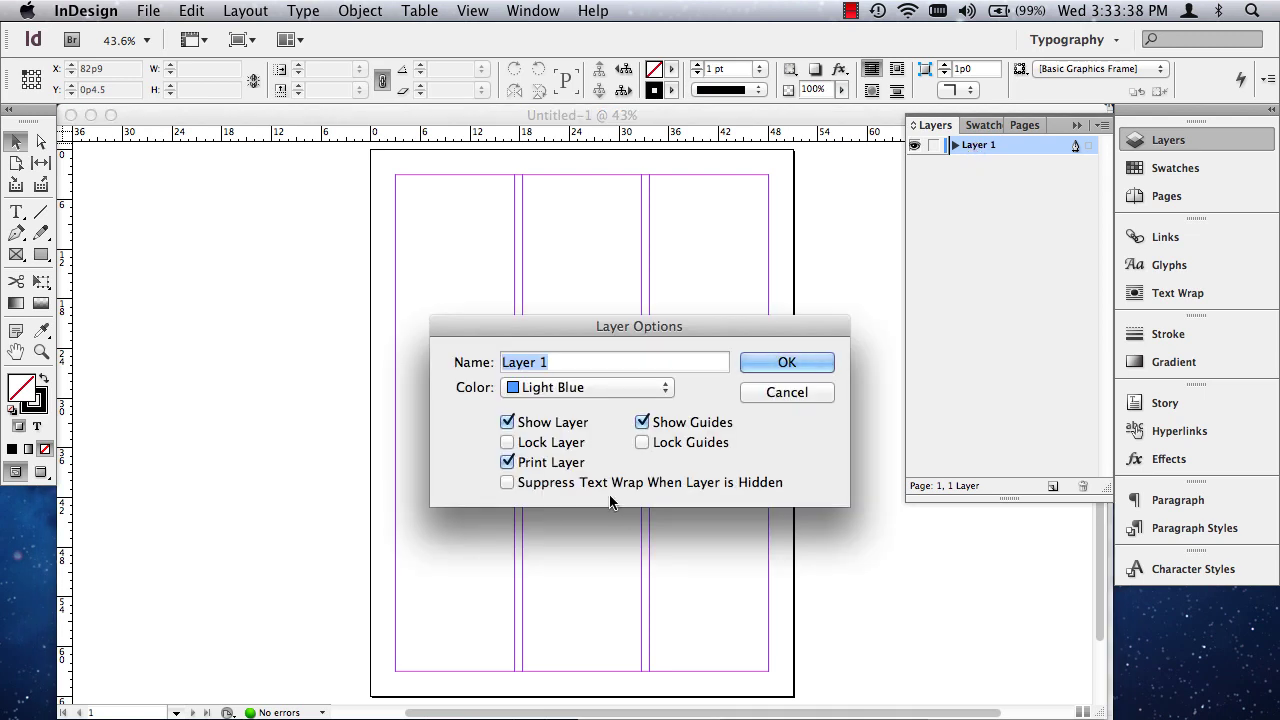
key("BackSpace")
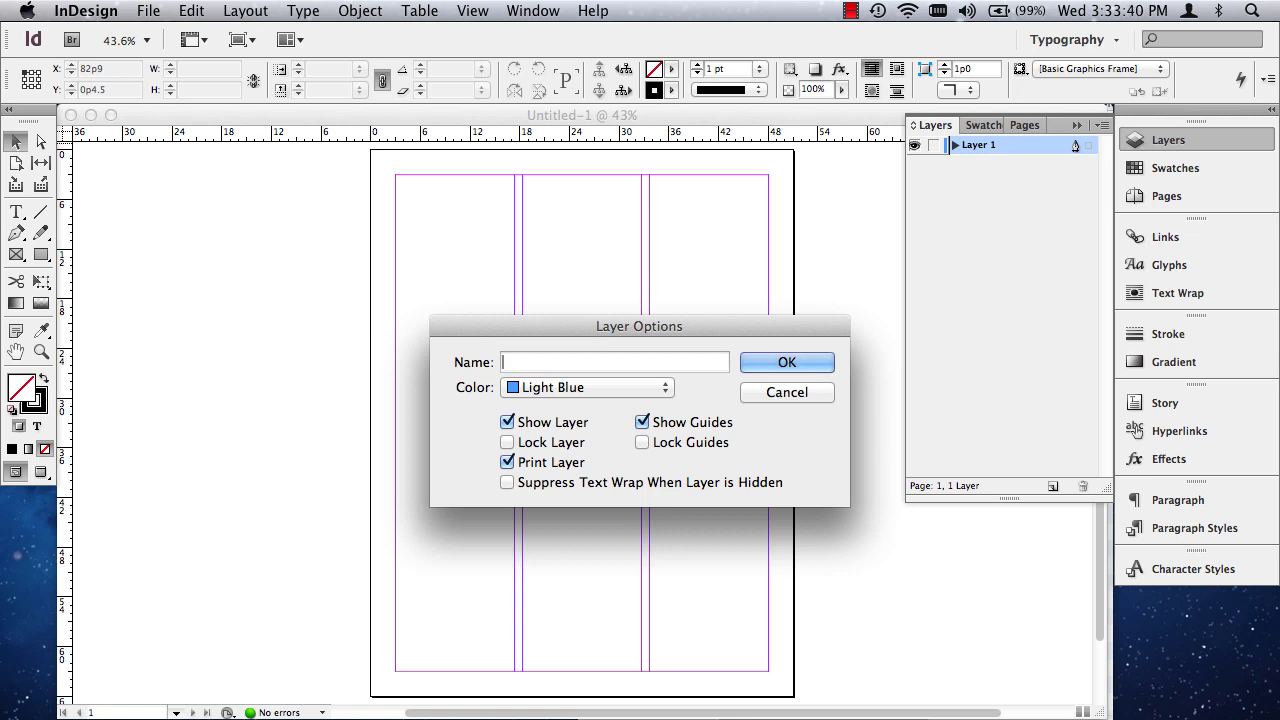
type("Inspiracti")
key("BackSpace")
key("BackSpace")
key("BackSpace")
type("tion Crop")
left_click(786, 358)
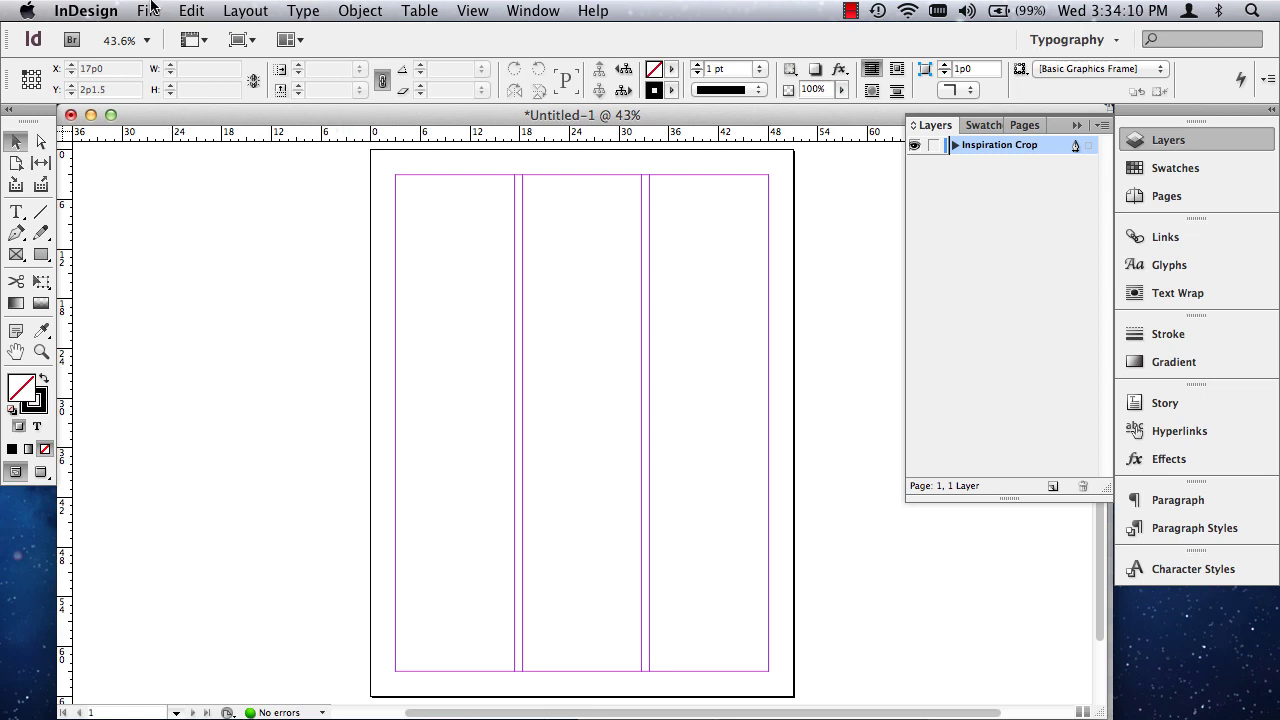
Step: Open the Place dialog, widen the file list, and browse into the Macintosh HD drive
left_click(152, 10)
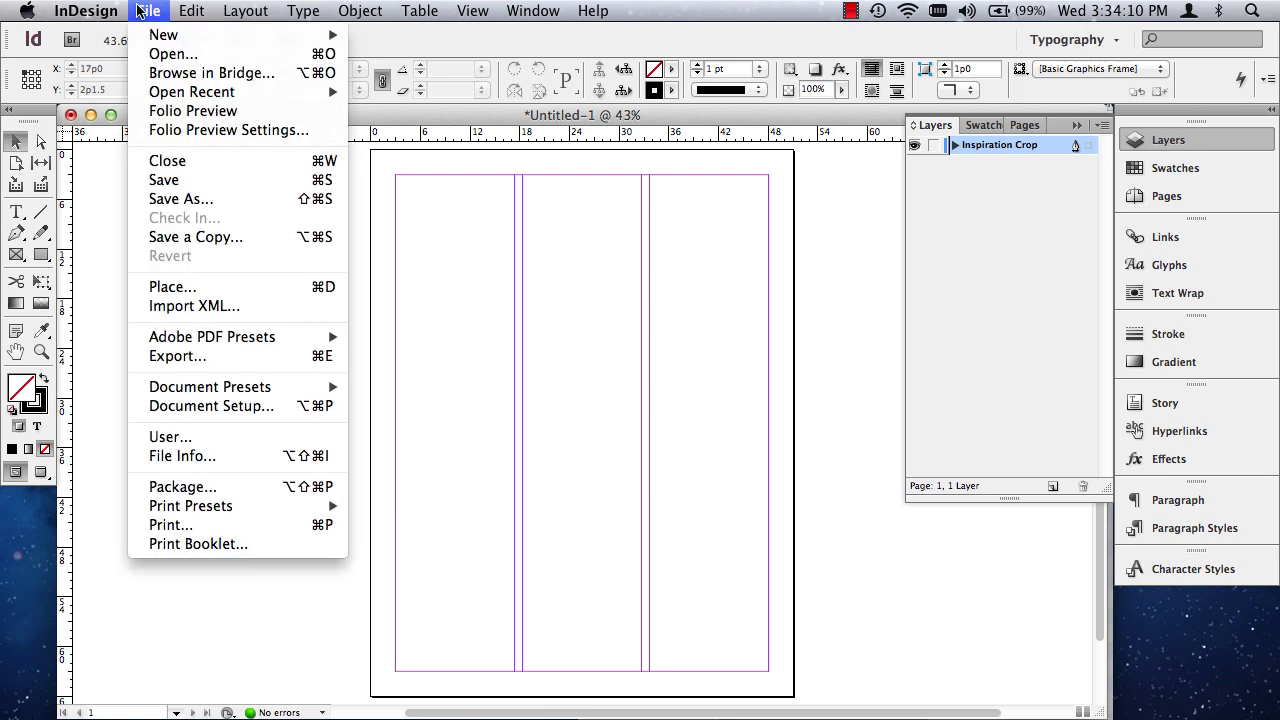
left_click(328, 287)
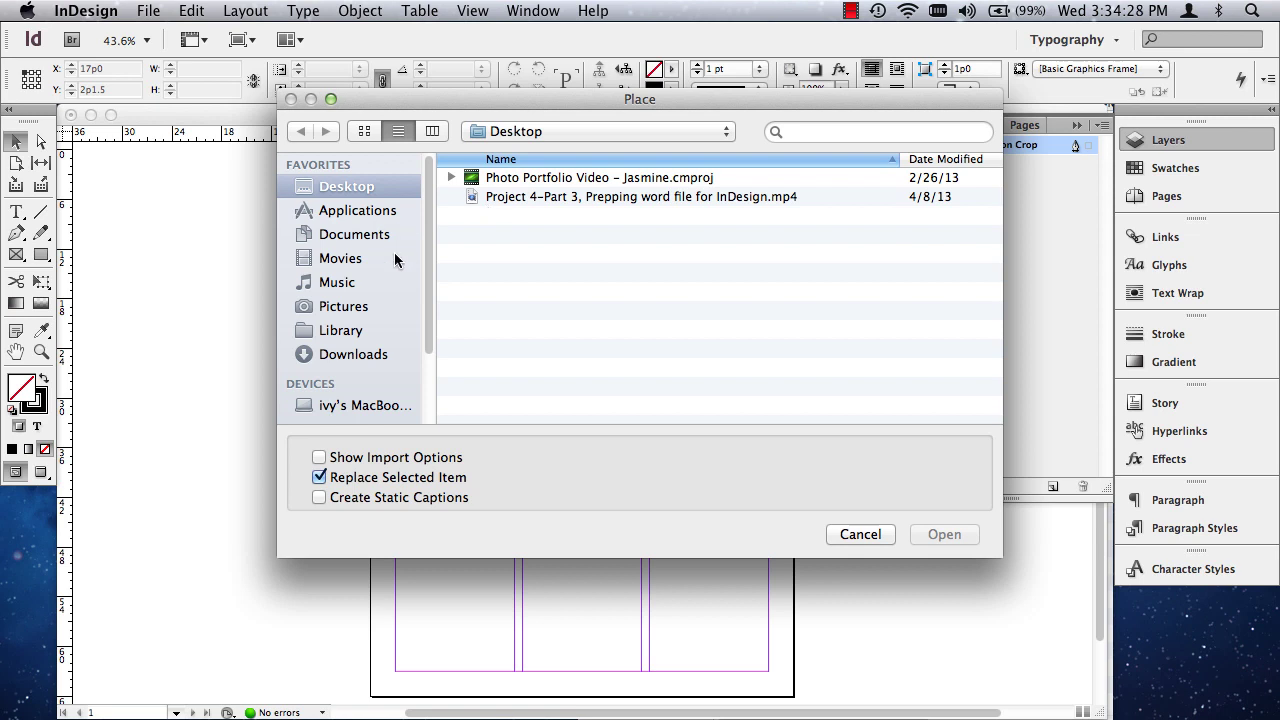
left_click_drag(422, 223, 412, 240)
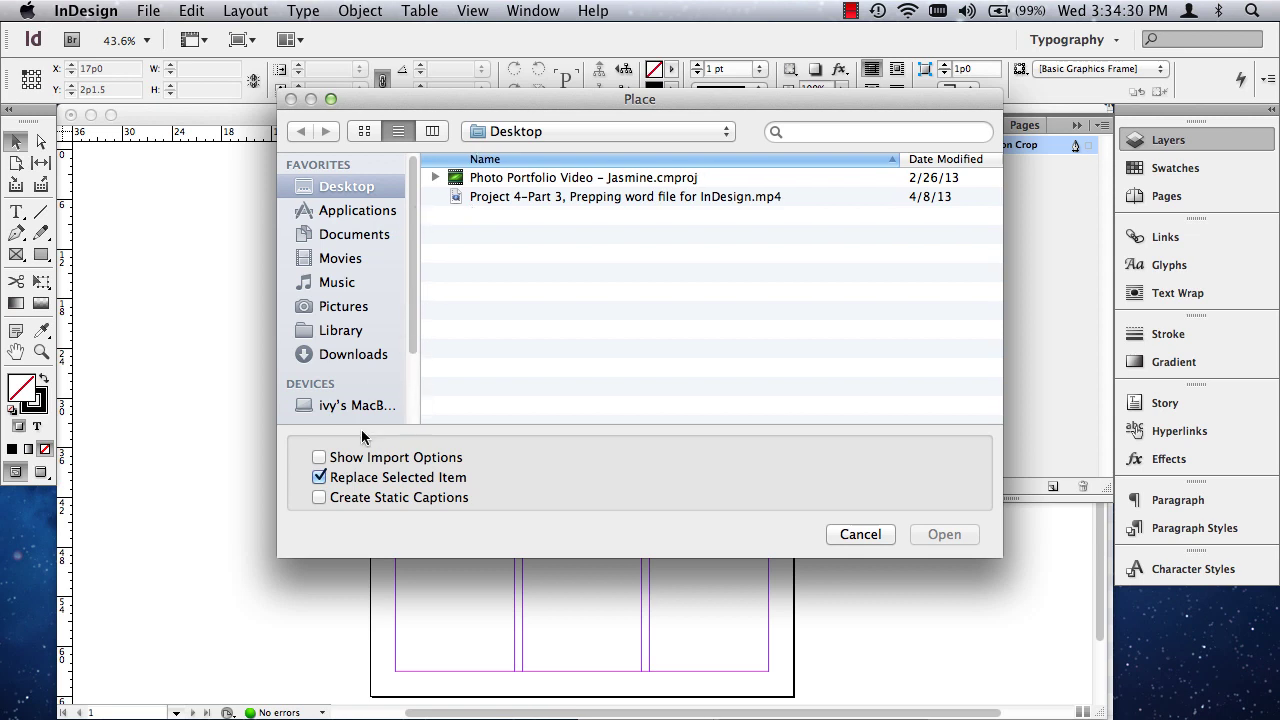
left_click(342, 410)
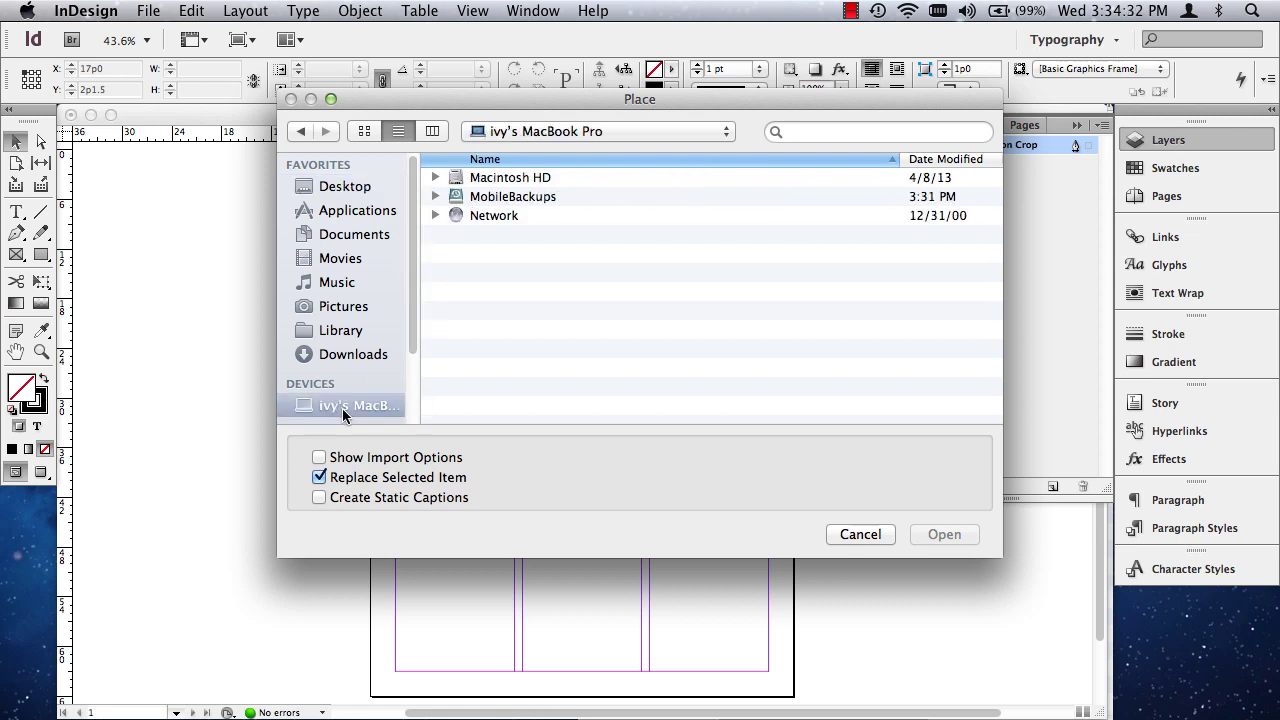
double_click(498, 180)
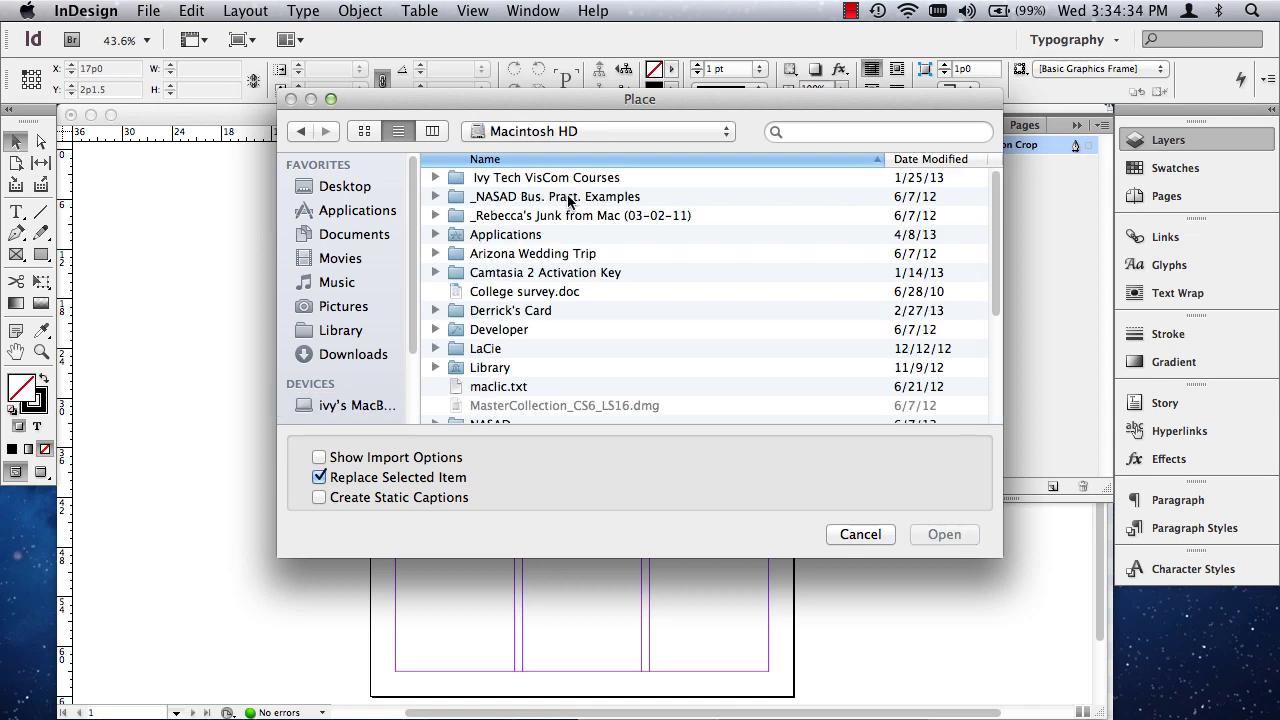
Step: Navigate down to Project 4 – Working Files and load the resume Word document for placing
double_click(525, 178)
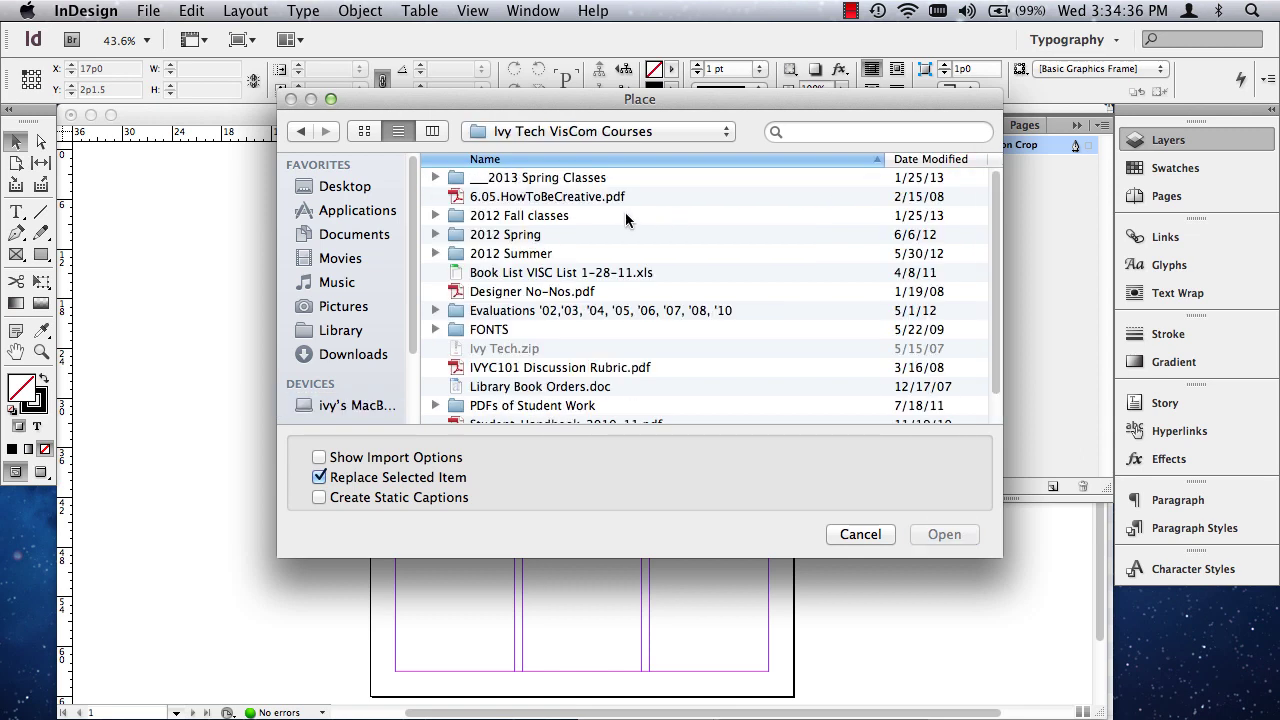
double_click(533, 177)
double_click(532, 199)
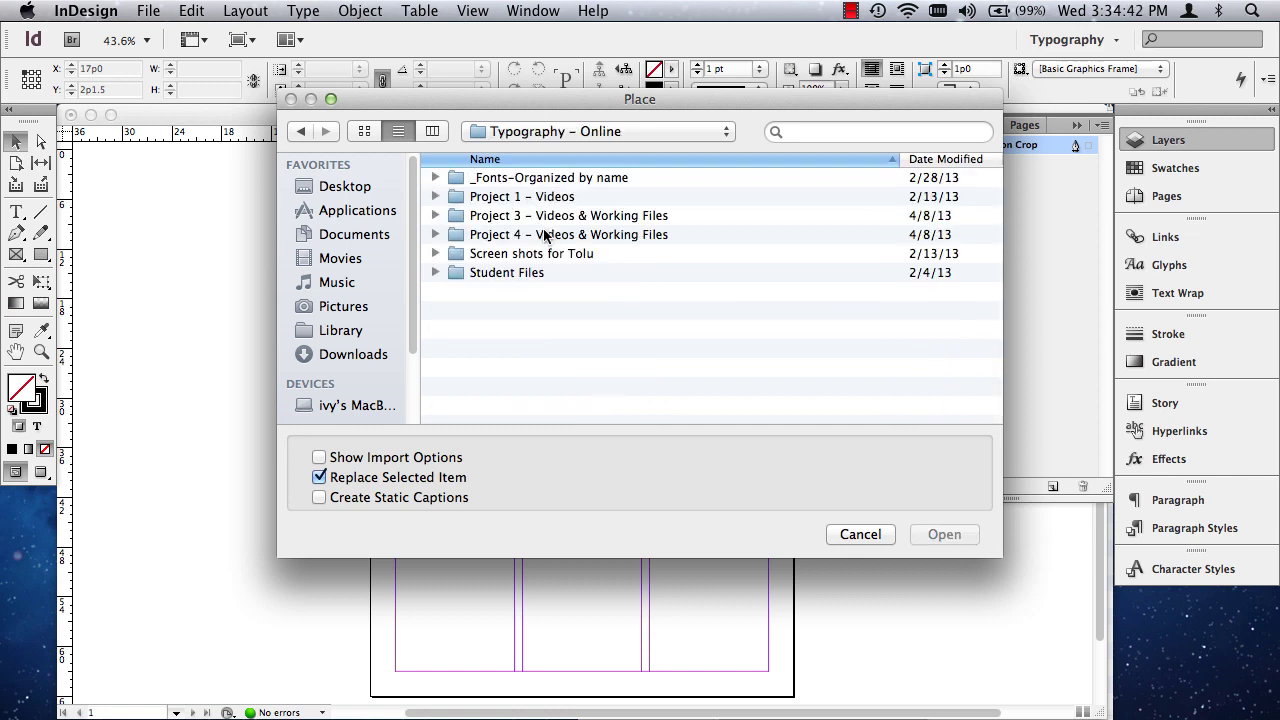
double_click(519, 237)
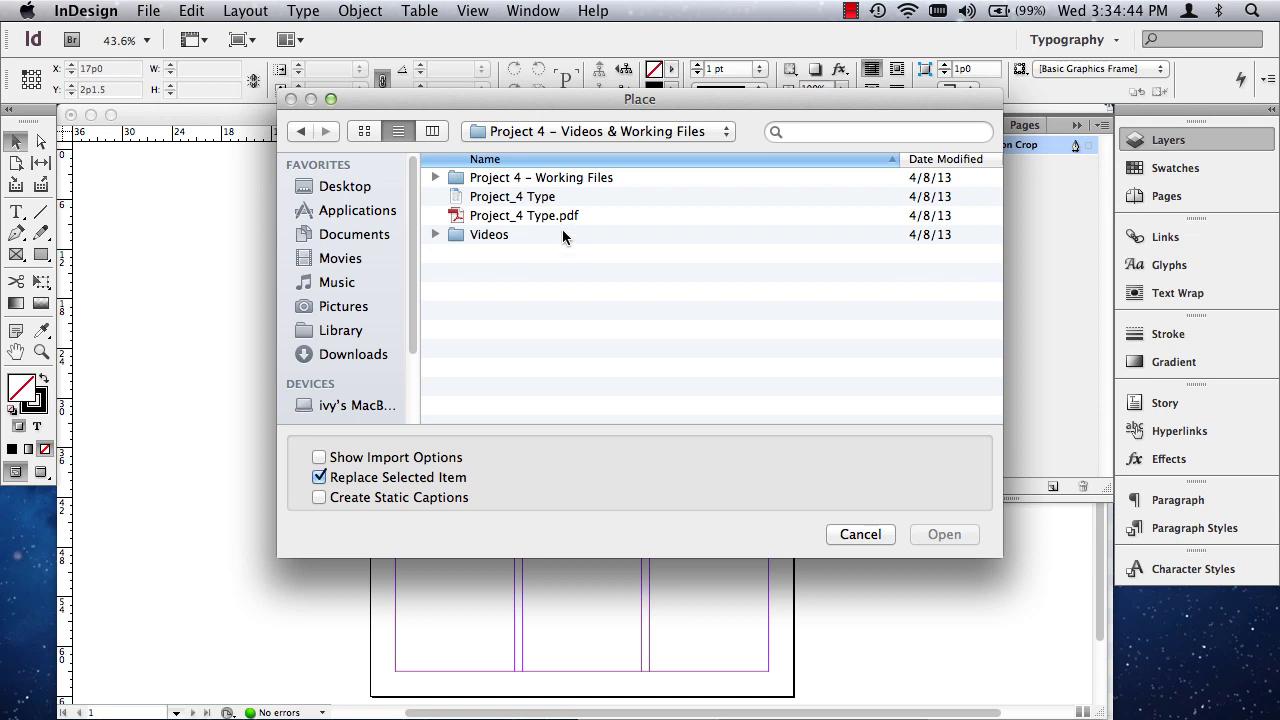
double_click(521, 177)
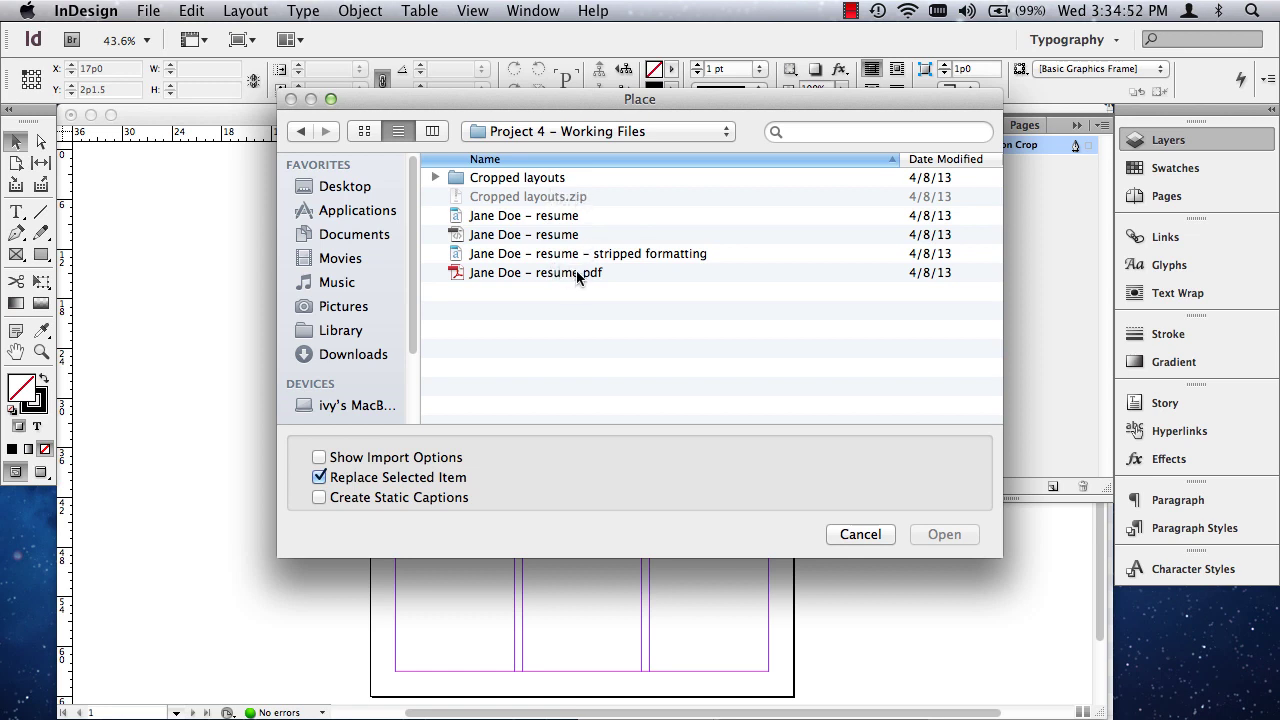
left_click(524, 236)
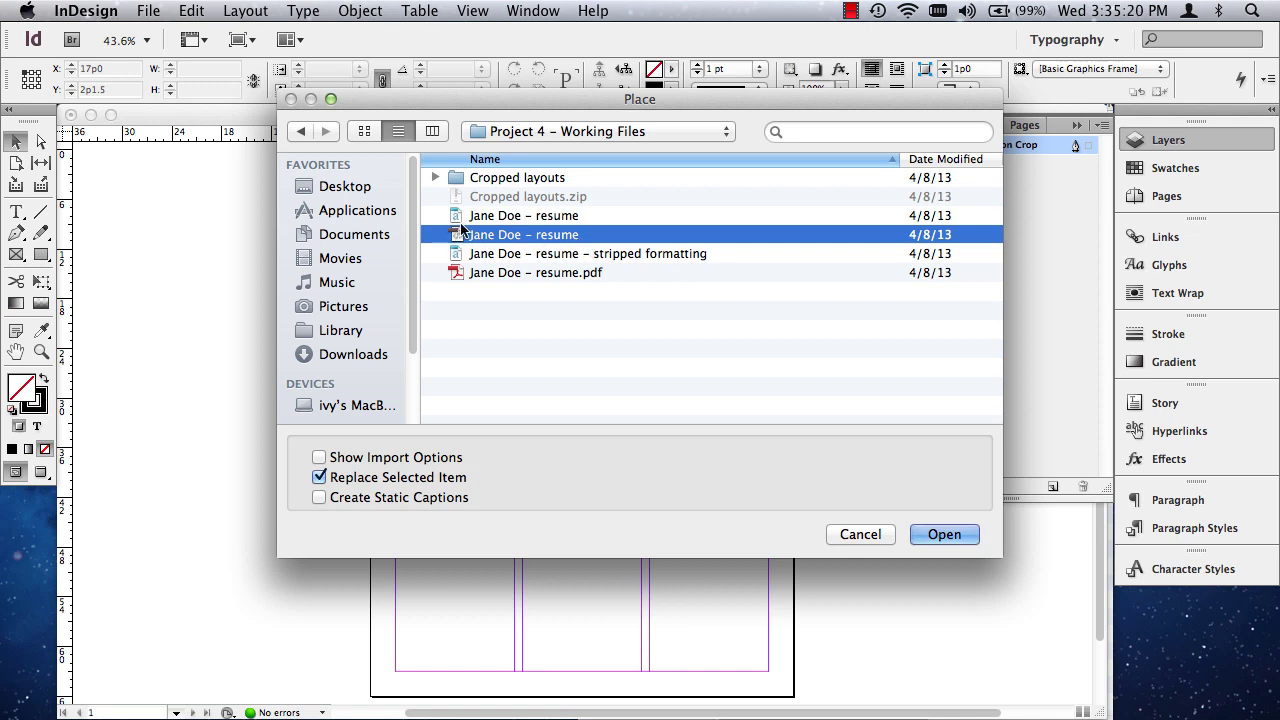
left_click(943, 536)
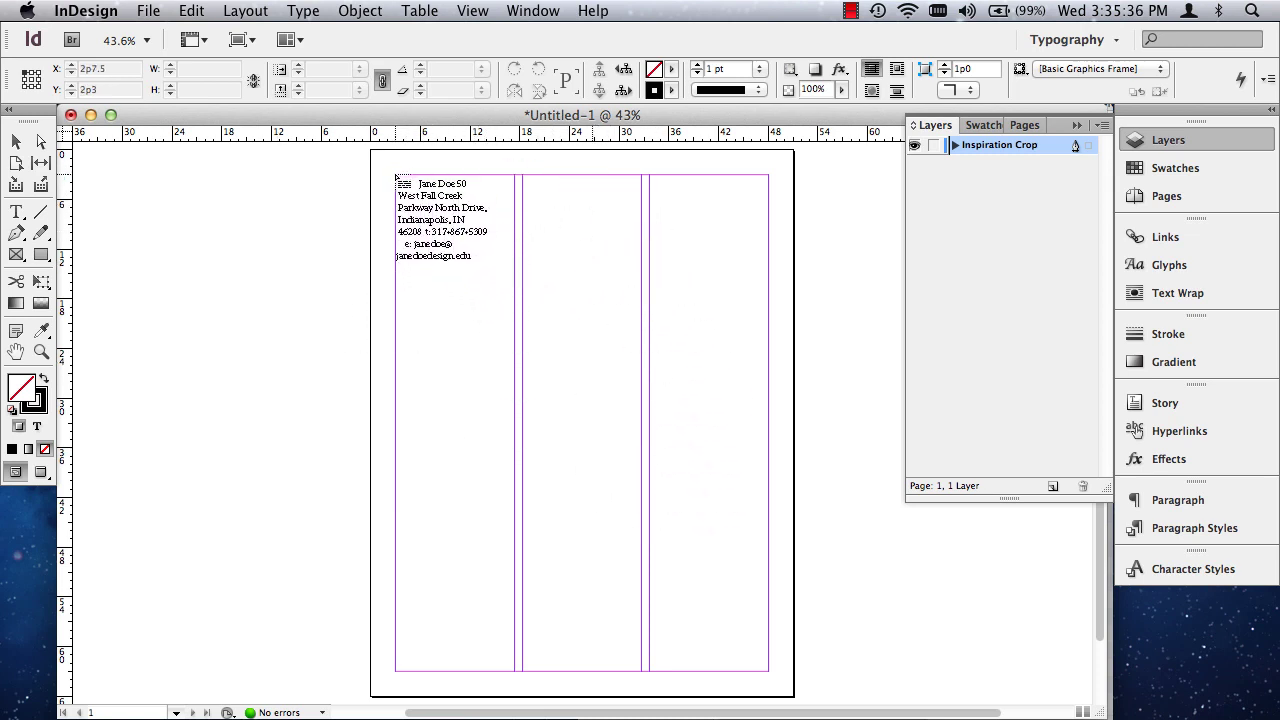
Step: Flow the resume text into a 45p0 by 60p0 margin-filling frame and zoom in on its headings
left_click_drag(396, 176, 766, 668)
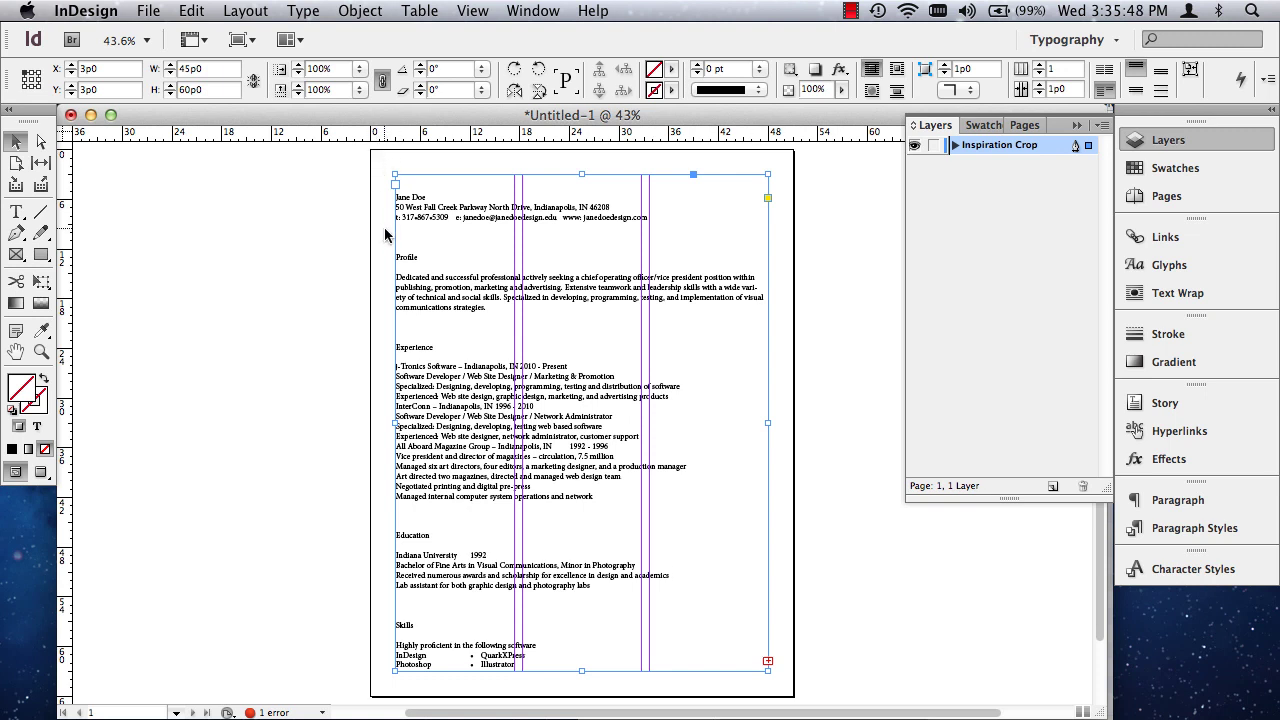
left_click(41, 351)
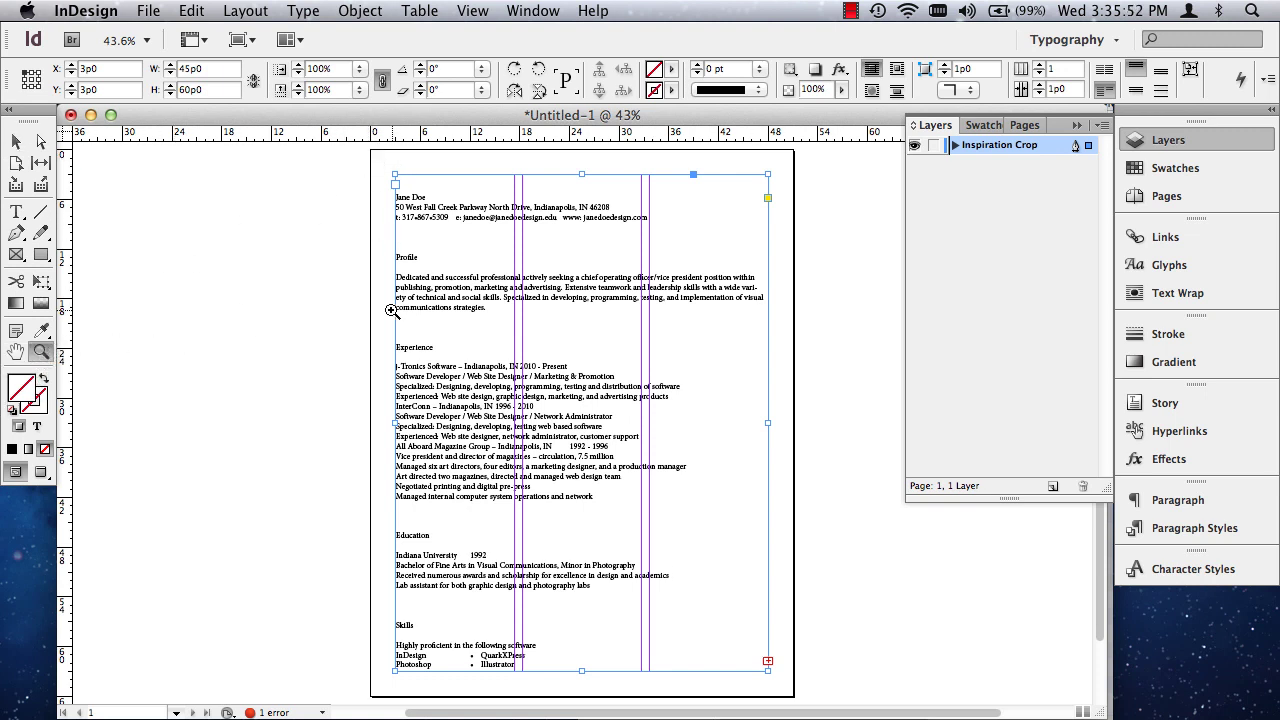
left_click(16, 141)
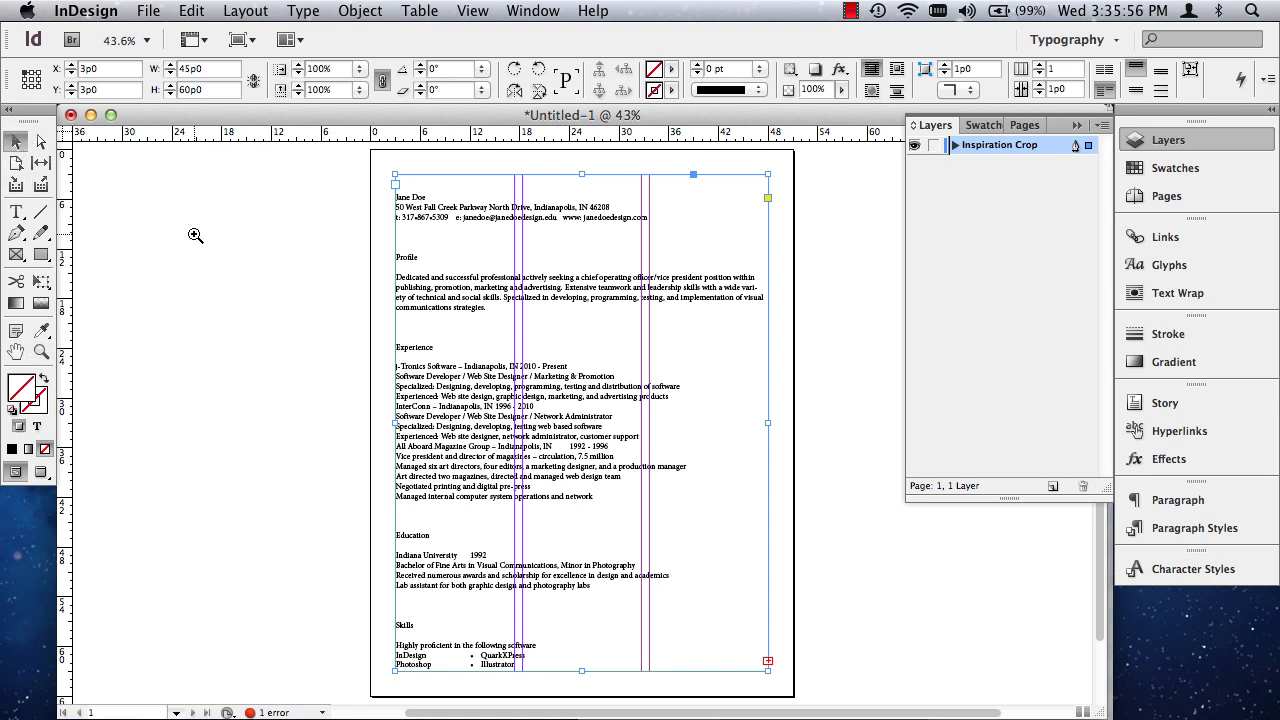
key("z")
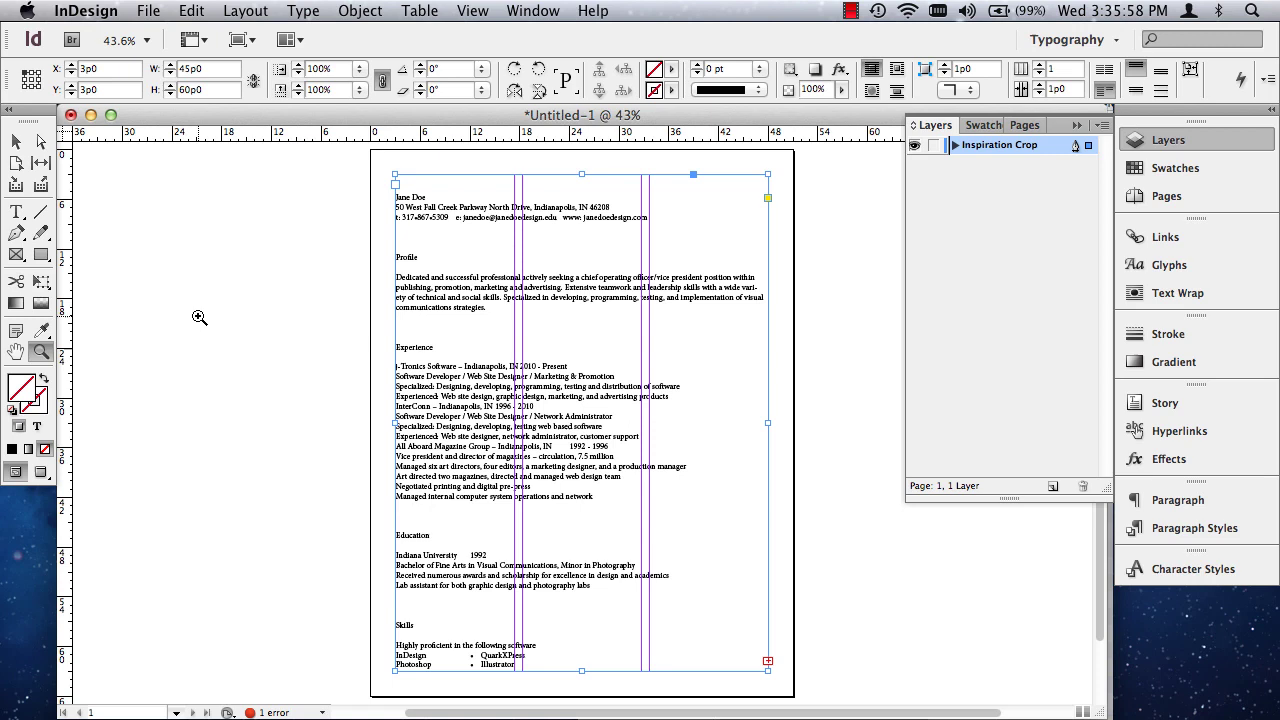
left_click_drag(373, 162, 788, 368)
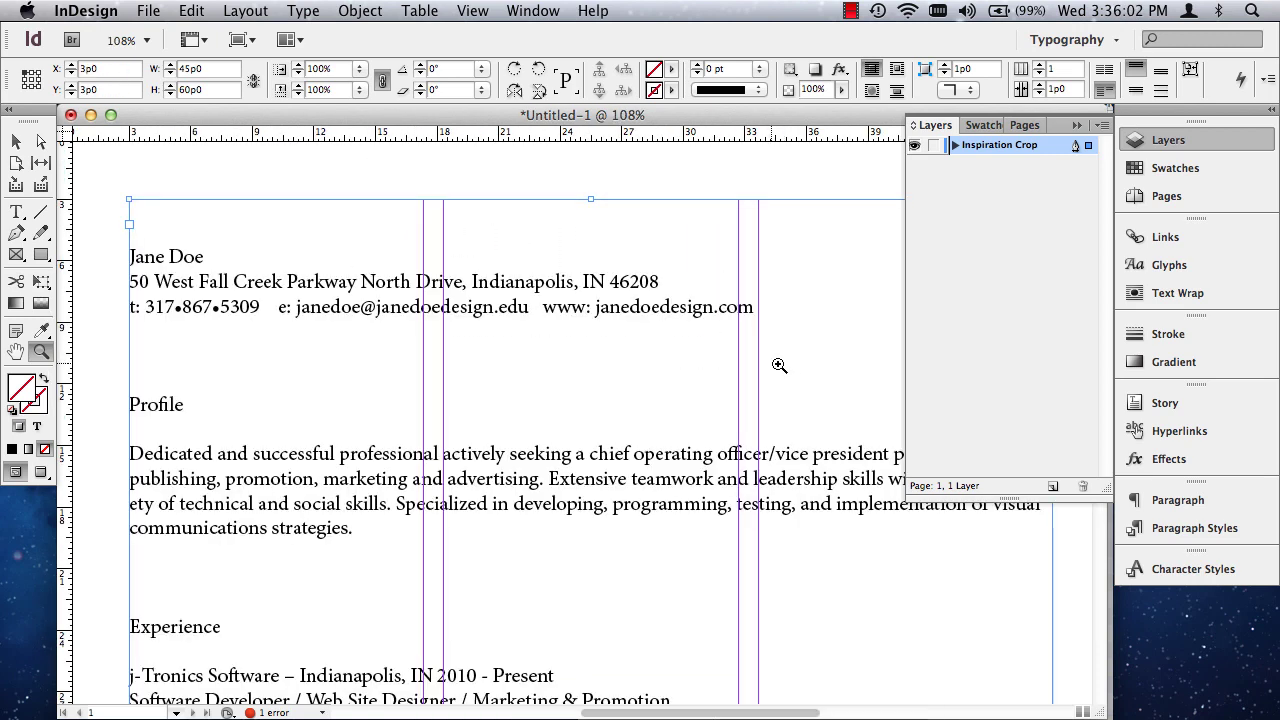
Step: Inspect the resume's top section at actual size, then fit the page in the window
key("super+0")
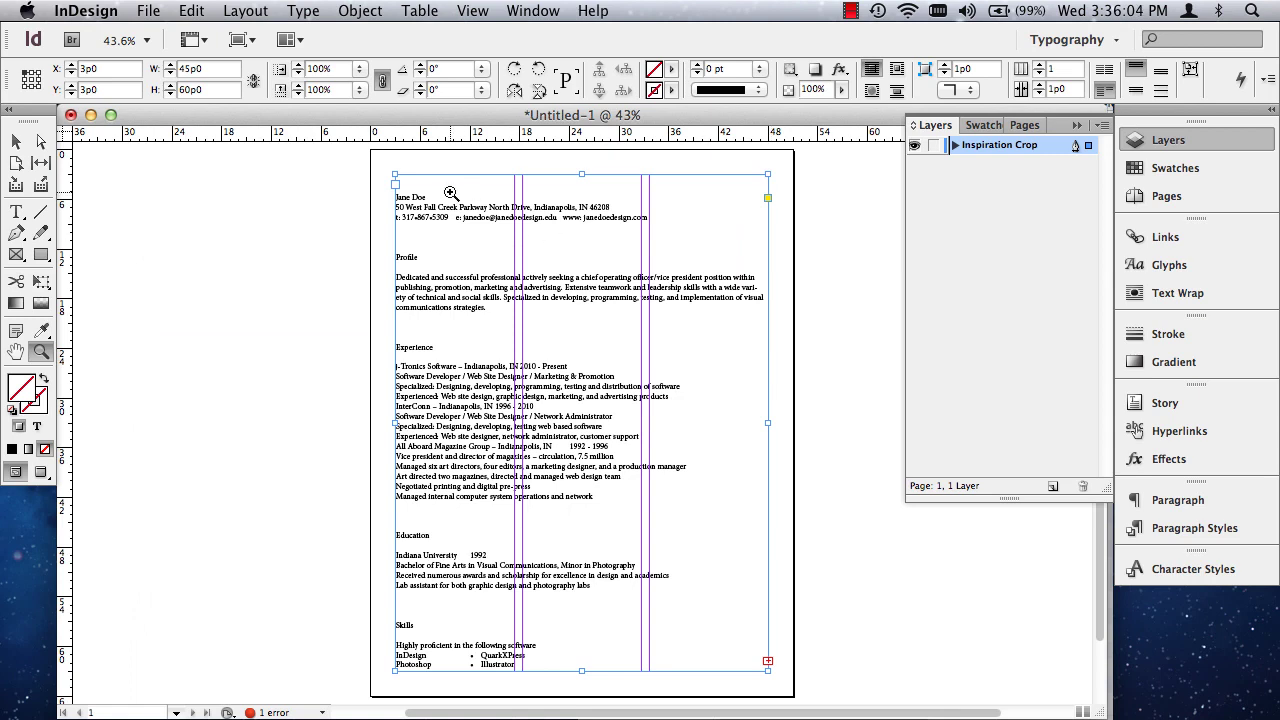
left_click(452, 194)
scroll(646, 276, "up", 3)
key("super+equal")
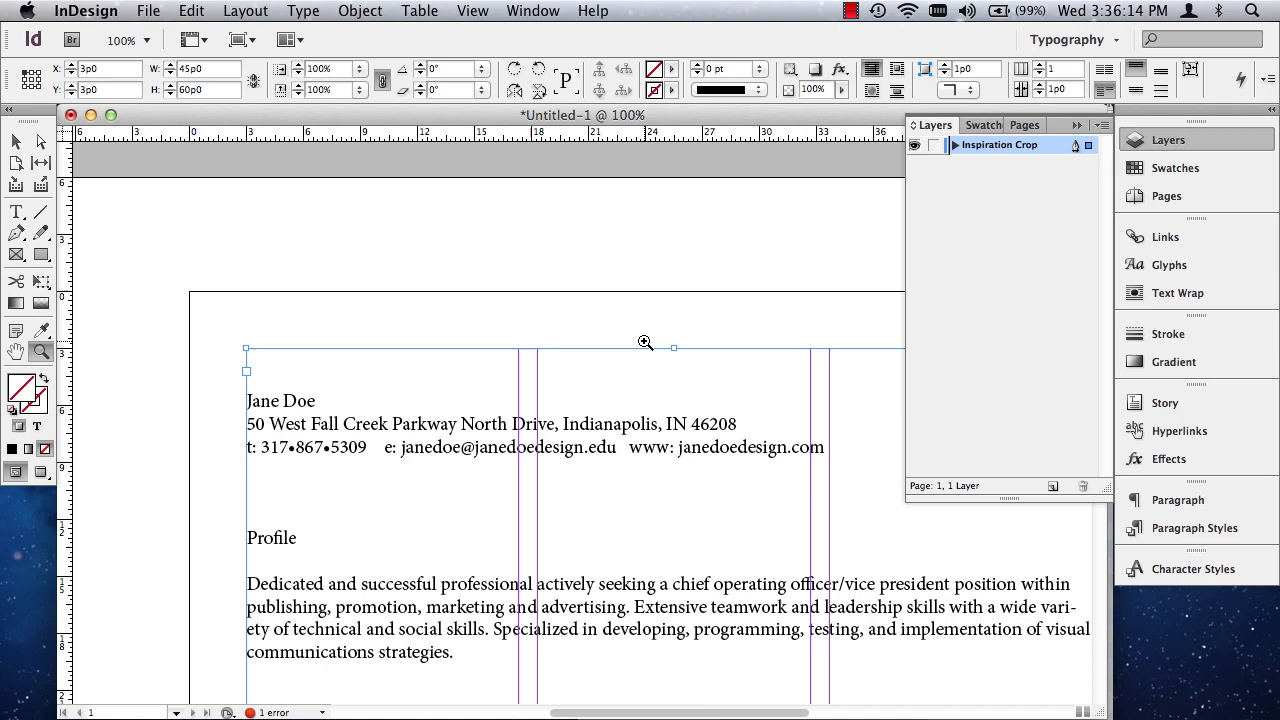
key("super+0")
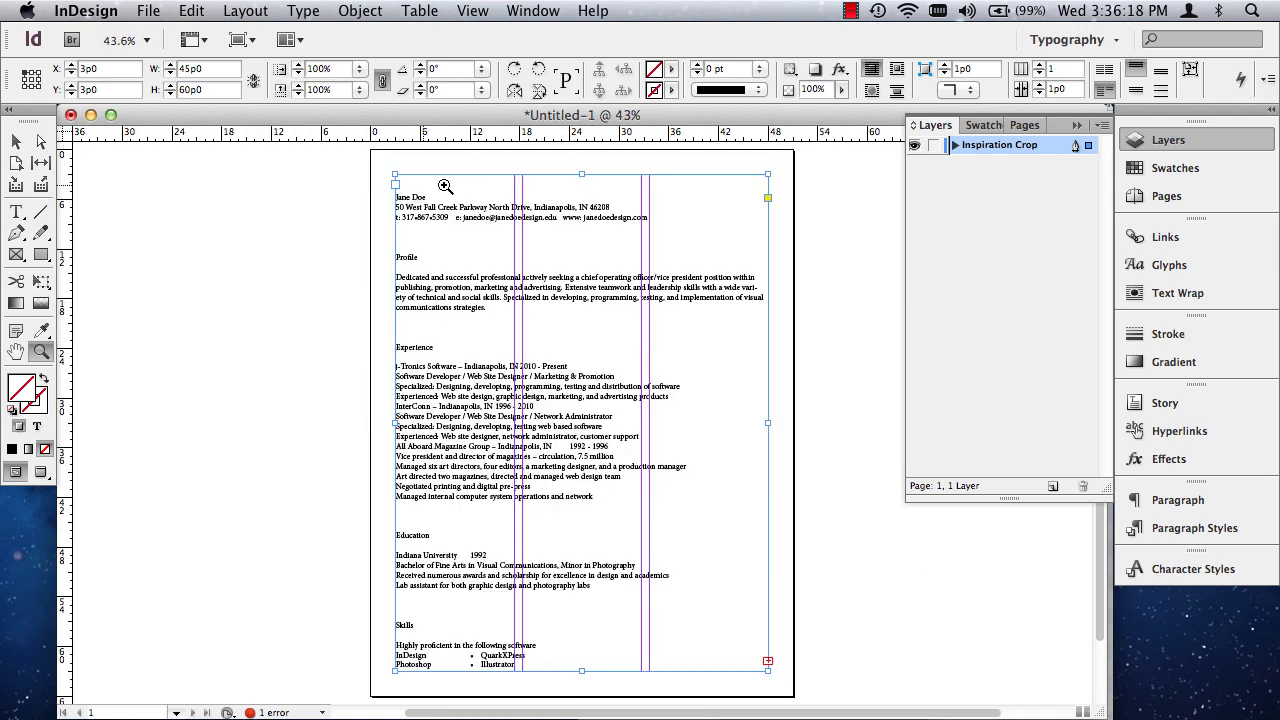
left_click_drag(355, 168, 832, 393)
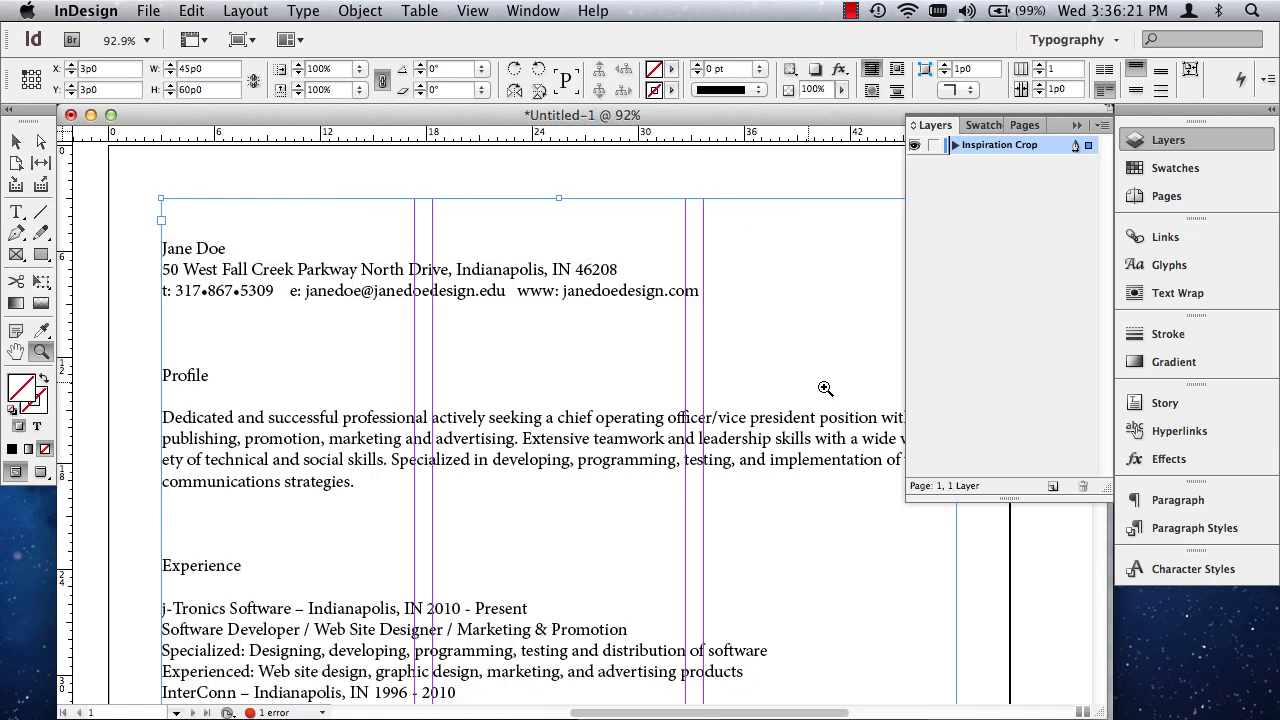
left_click(1075, 127)
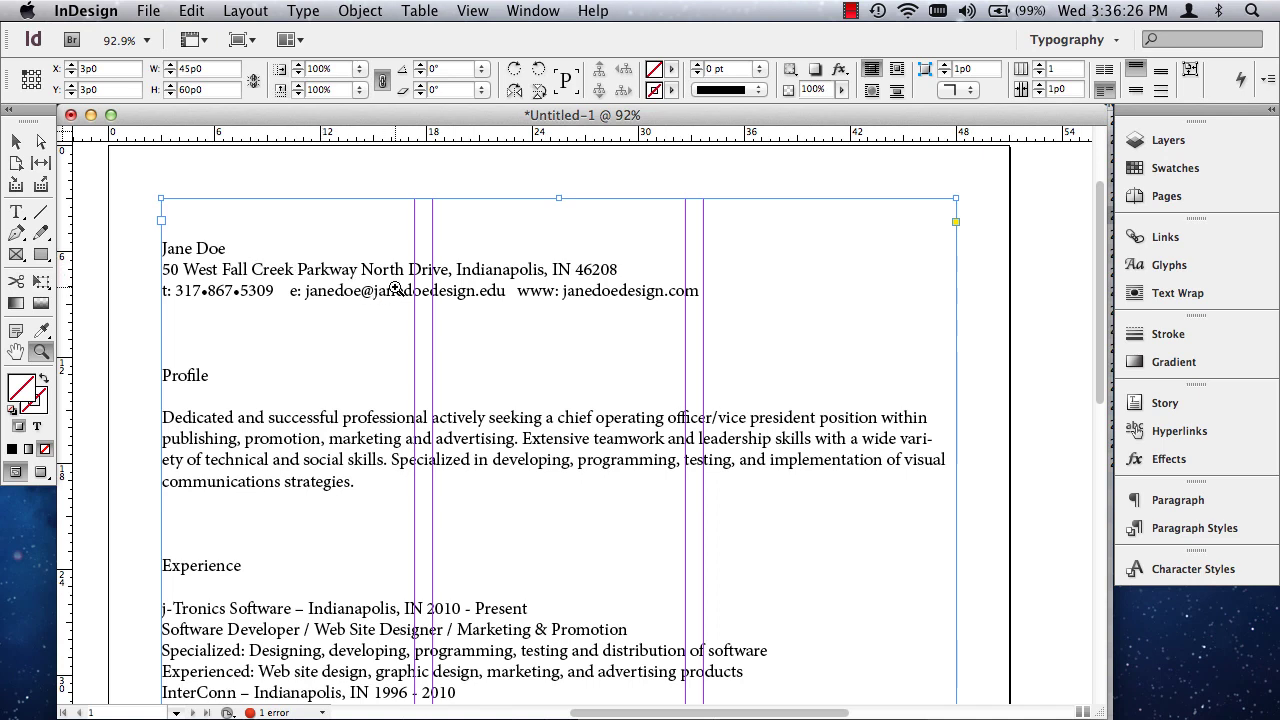
key("super+0")
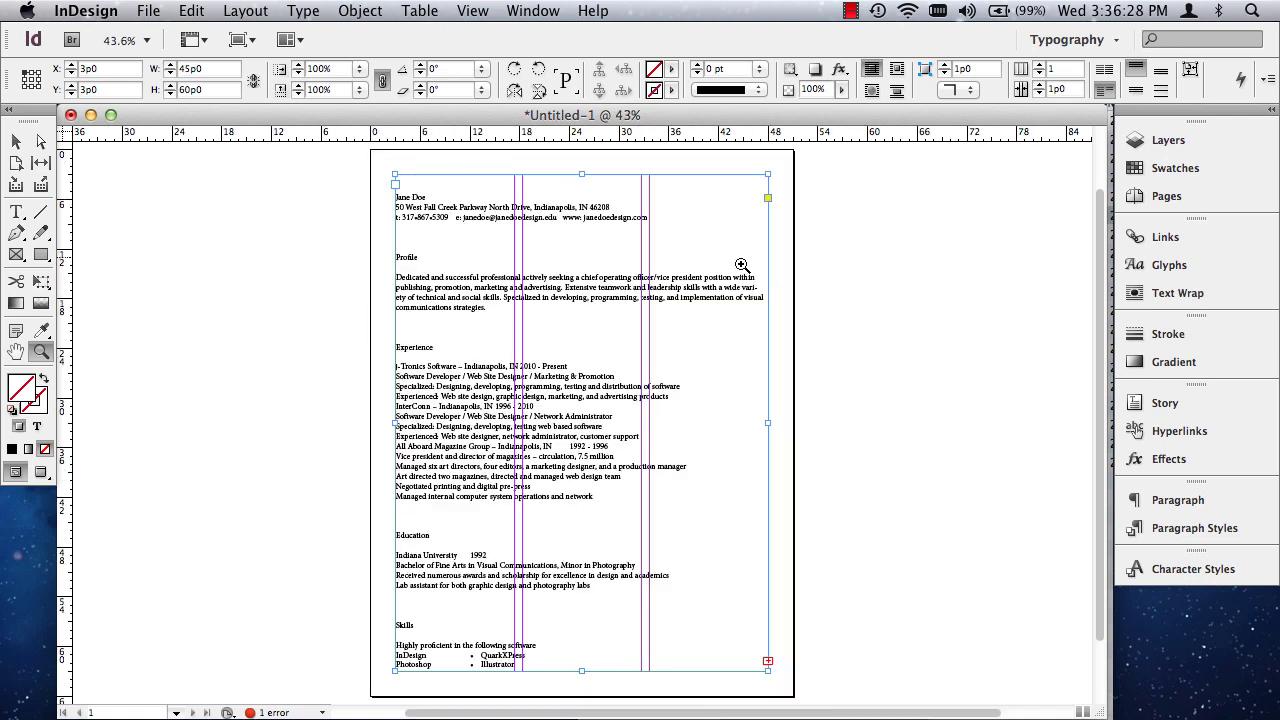
Step: Create Layer 2 in the Layers panel and rename it 'Text'
left_click(1166, 145)
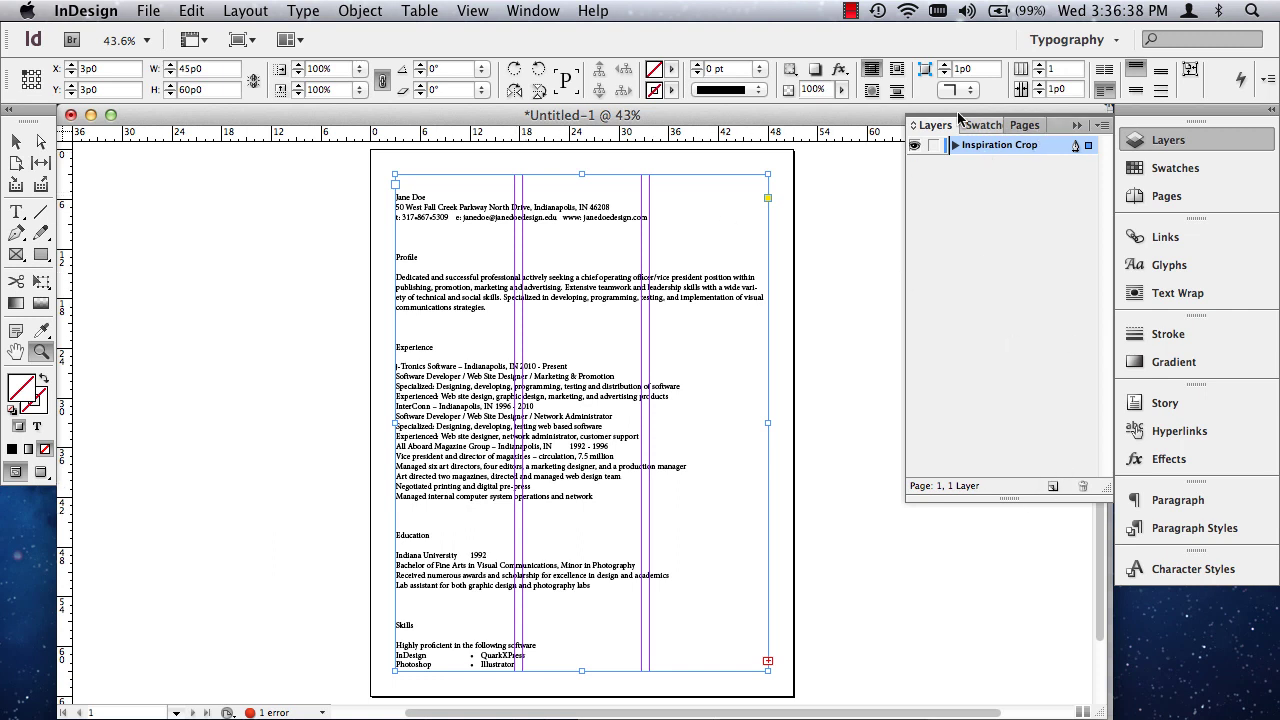
left_click(1056, 487)
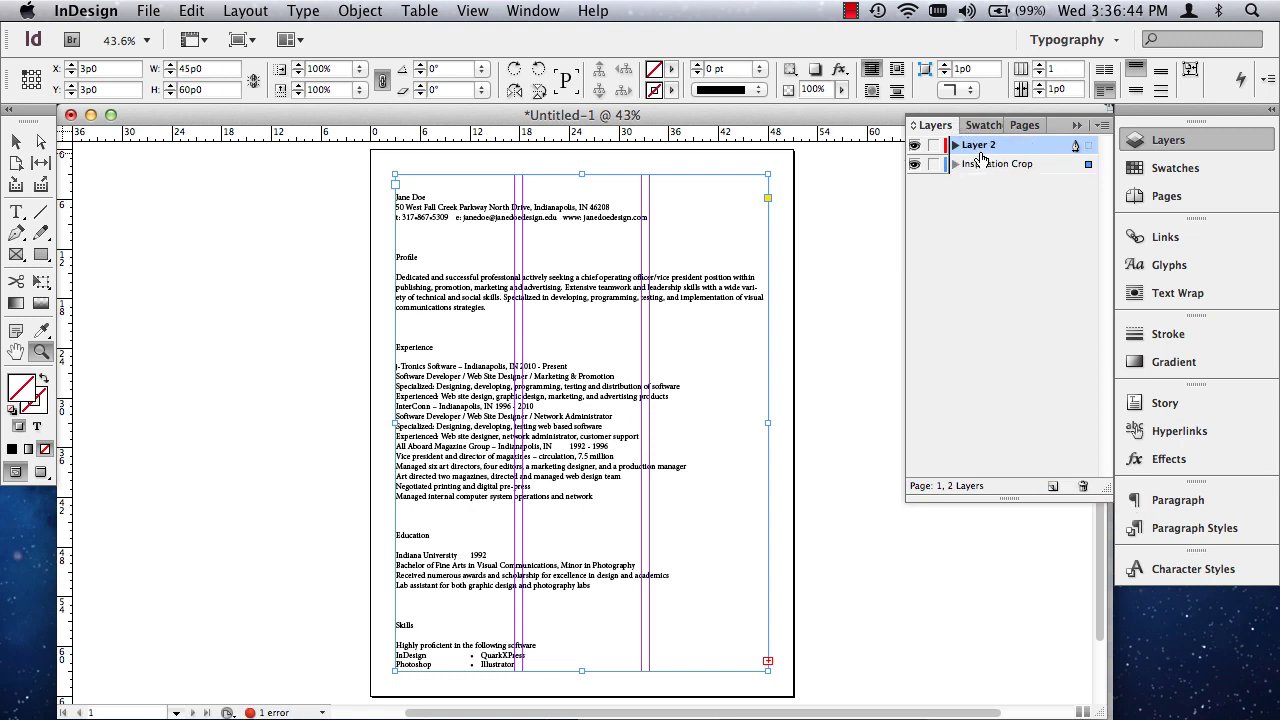
double_click(979, 146)
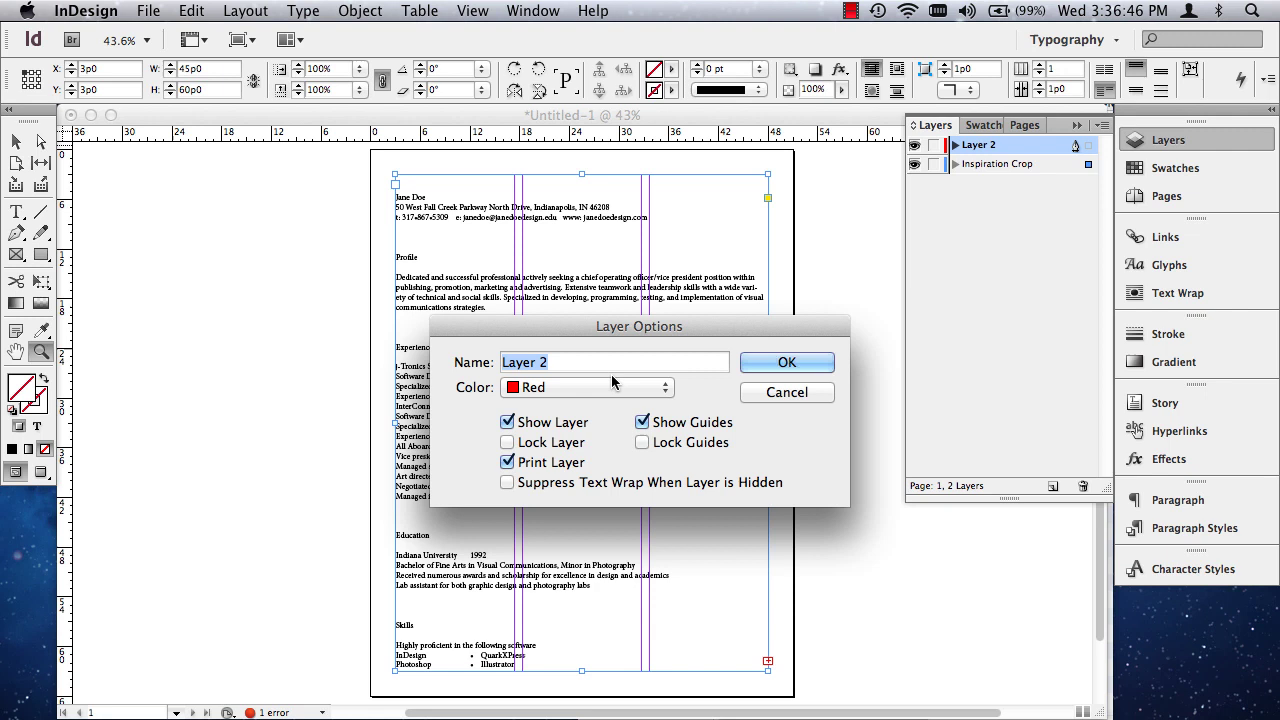
type("Text")
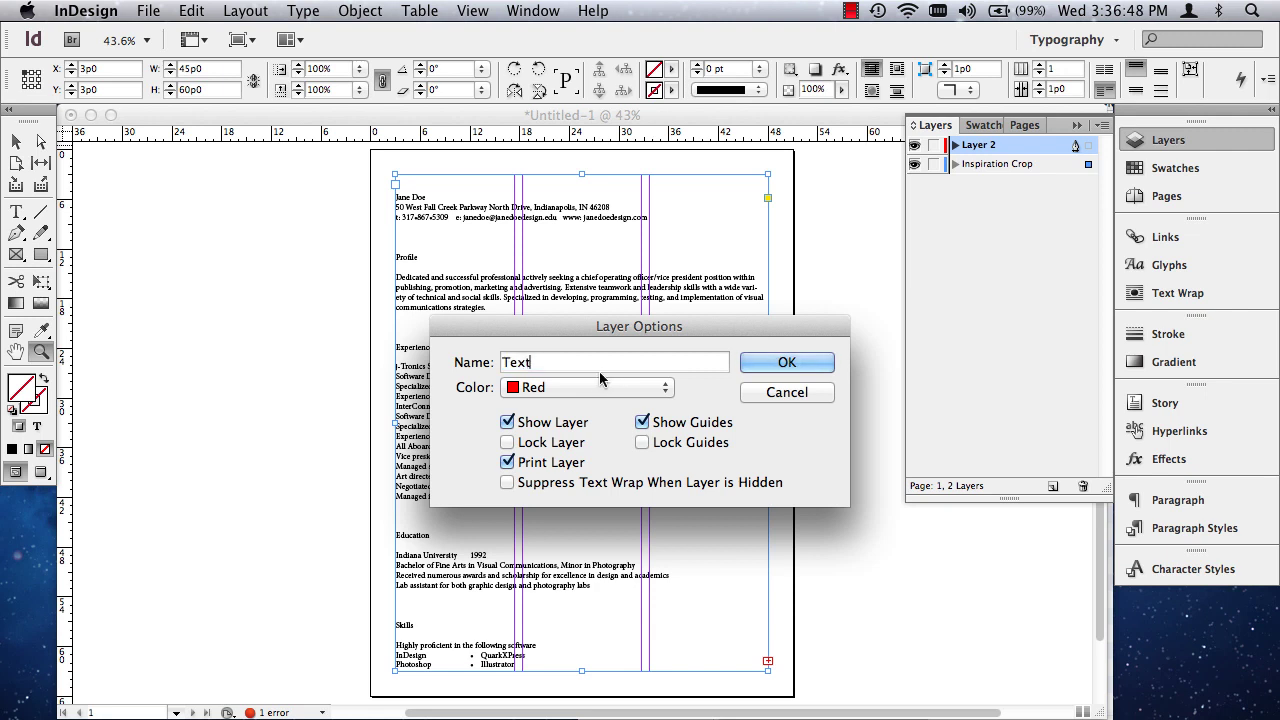
left_click(785, 364)
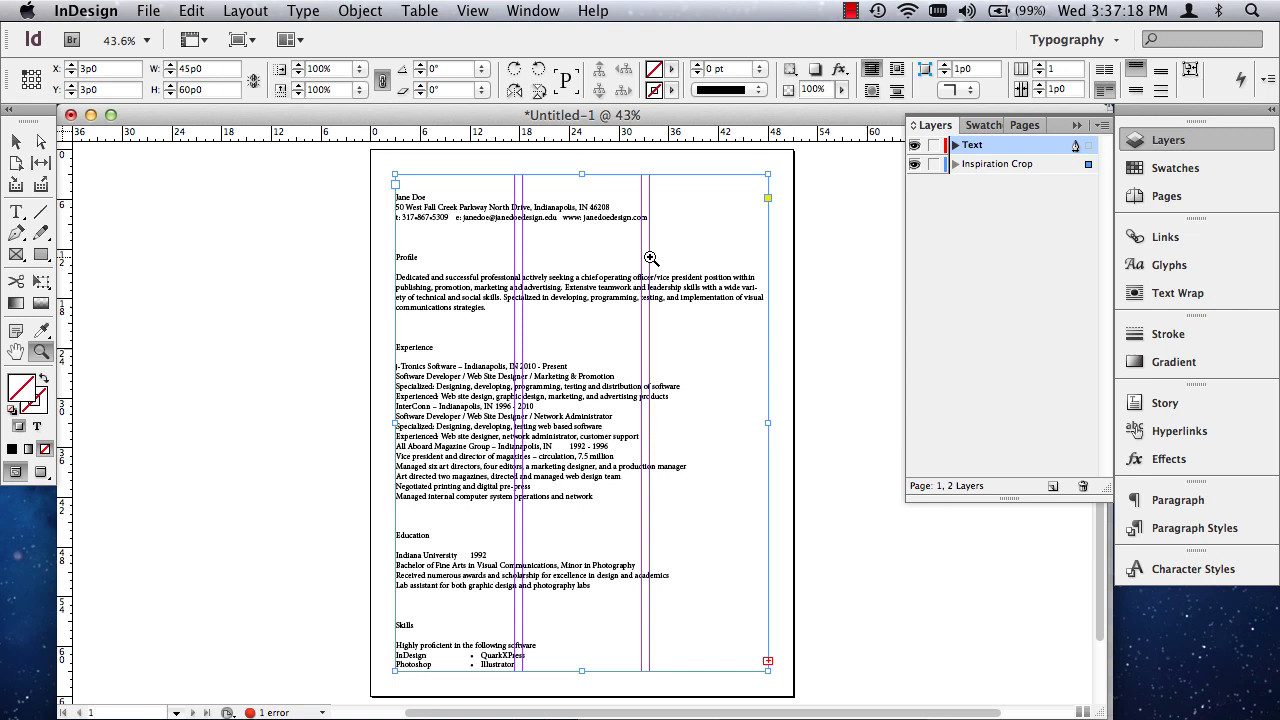
Step: With the Selection tool, drag the frame's selected-item square from Inspiration Crop up to the Text layer
left_click(16, 142)
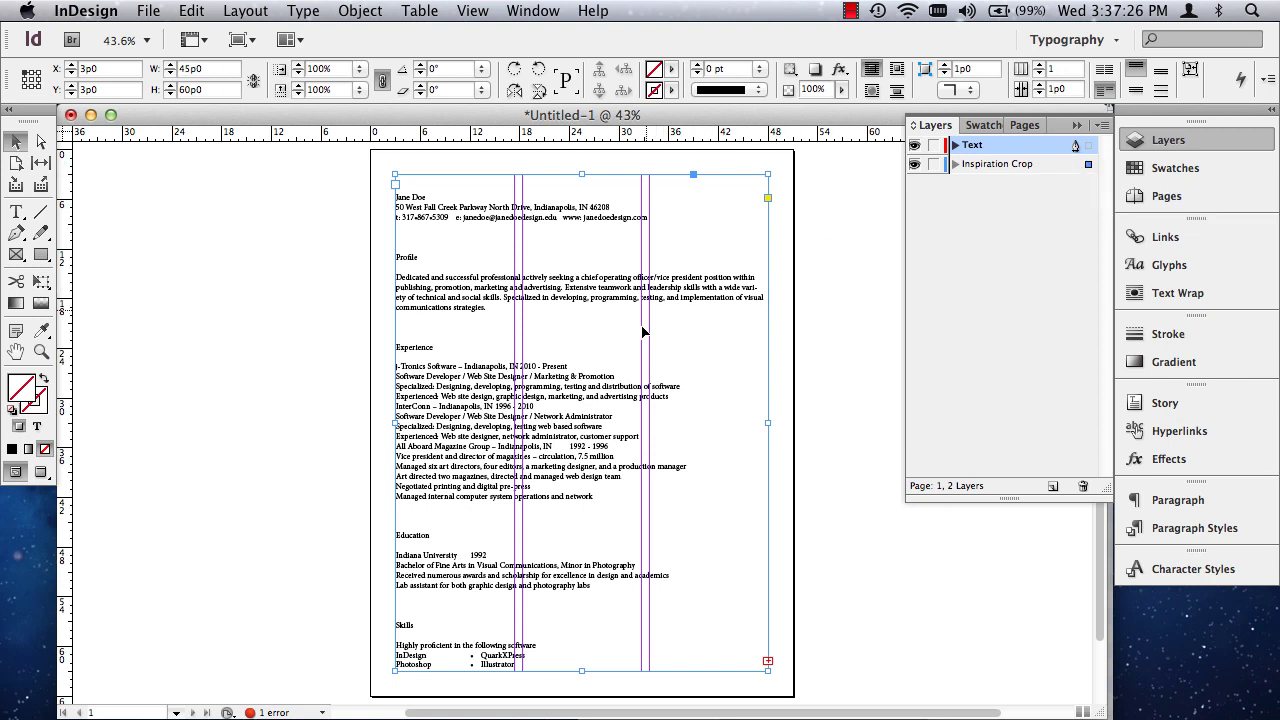
left_click_drag(1088, 174, 1090, 167)
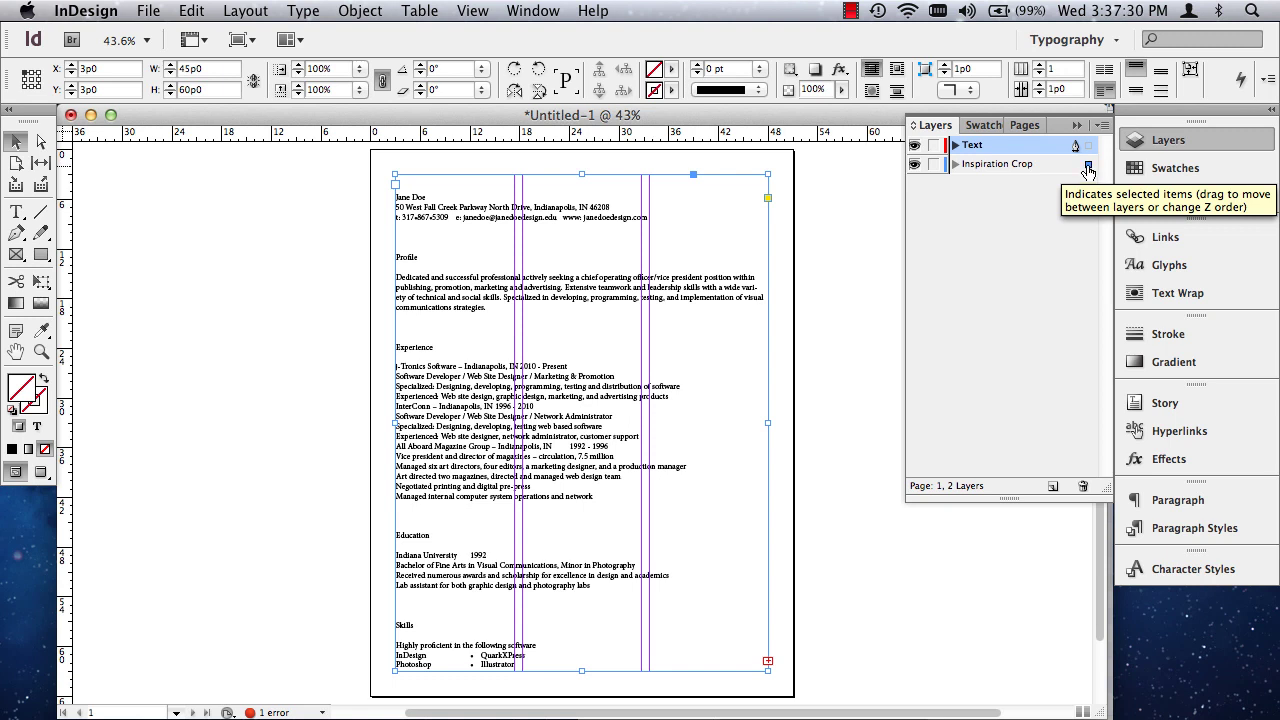
left_click_drag(1088, 168, 1089, 156)
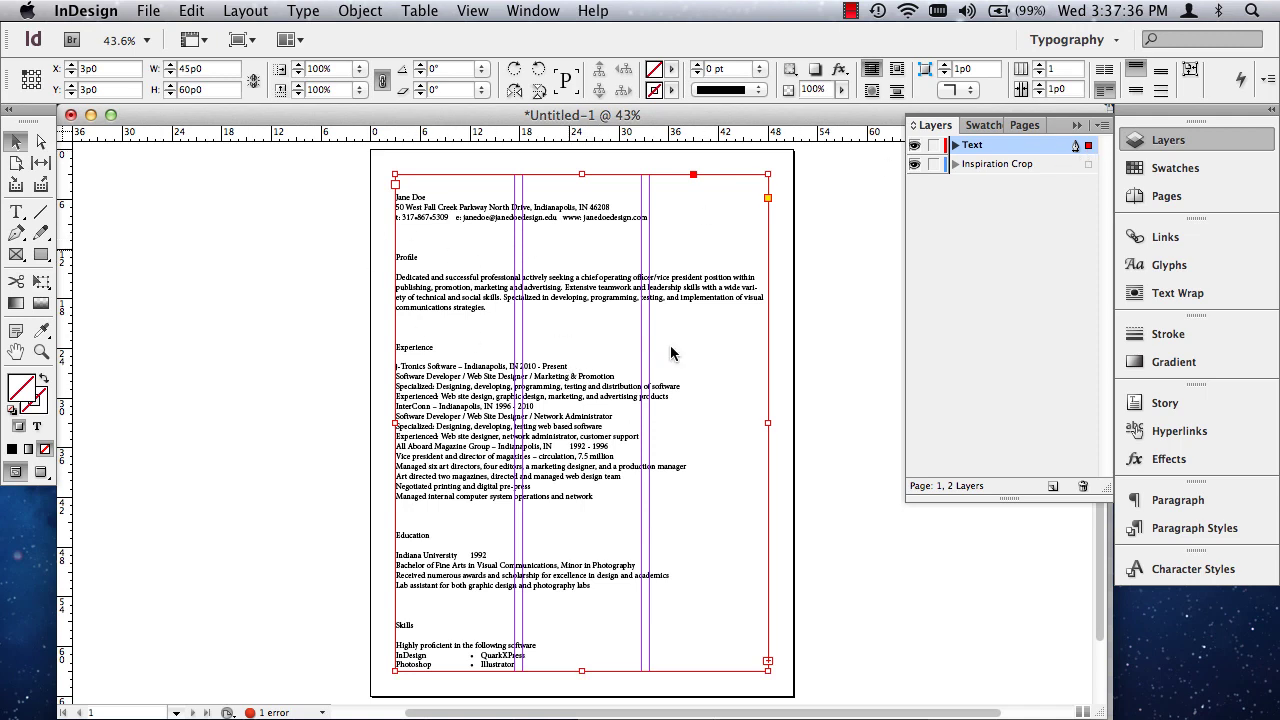
Step: Toggle the Text layer's visibility repeatedly to compare the page with and without the resume text
left_click(914, 145)
left_click(914, 145)
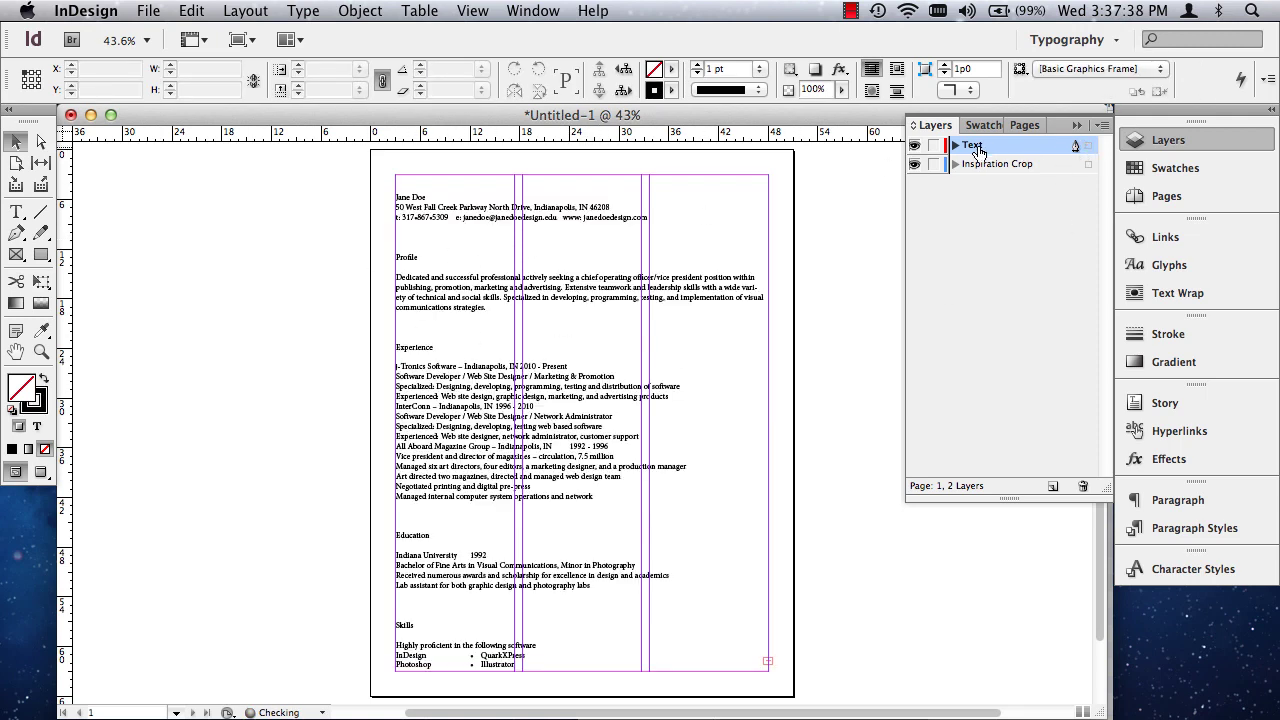
left_click(914, 147)
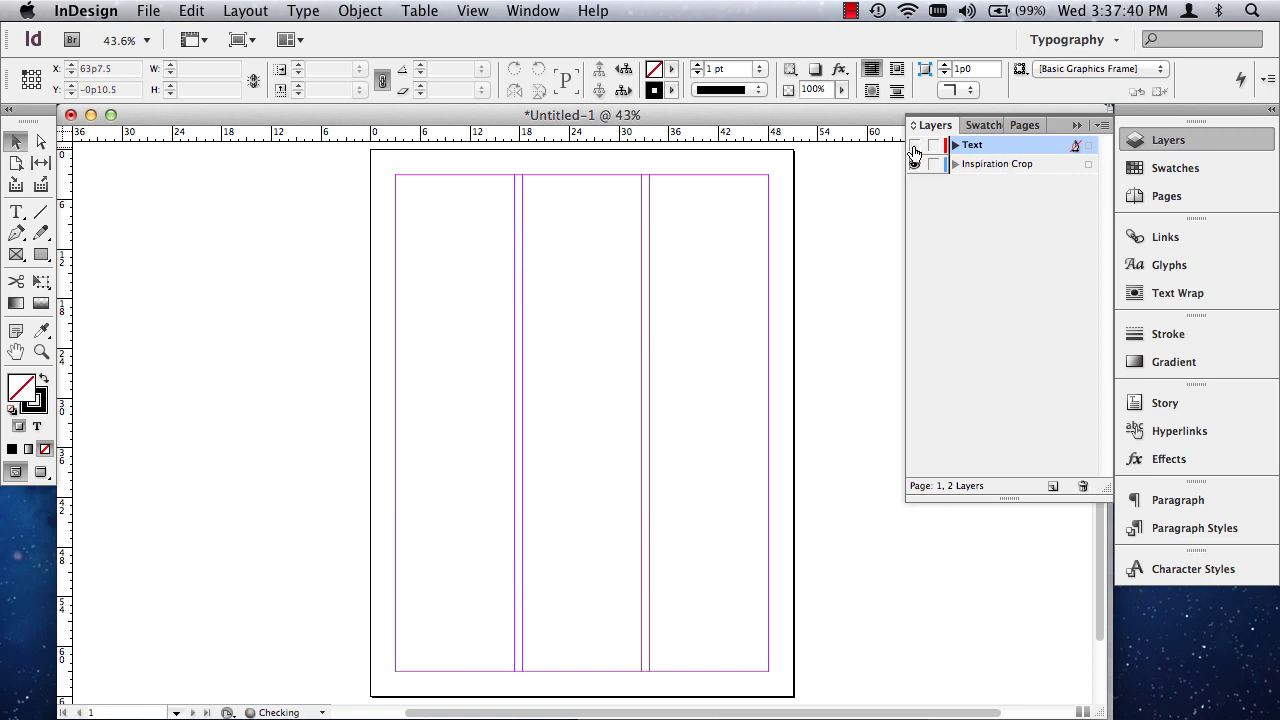
left_click(914, 147)
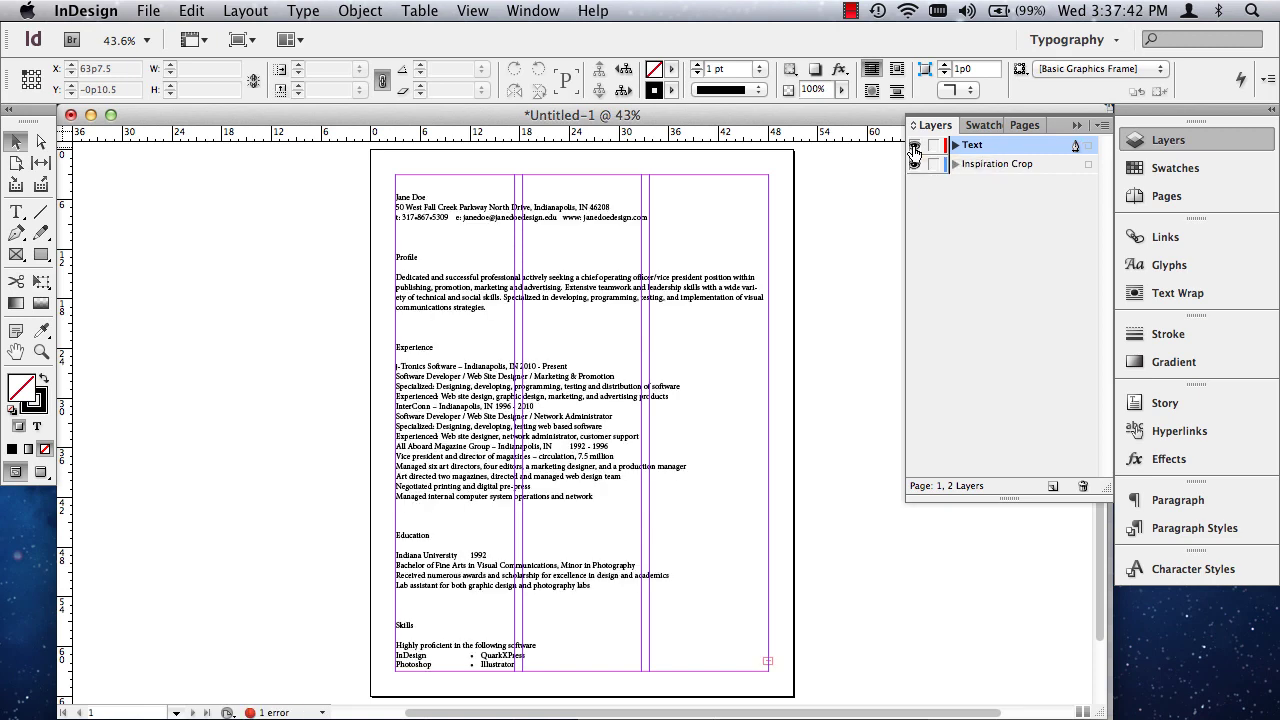
left_click(914, 147)
left_click(914, 147)
left_click(914, 147)
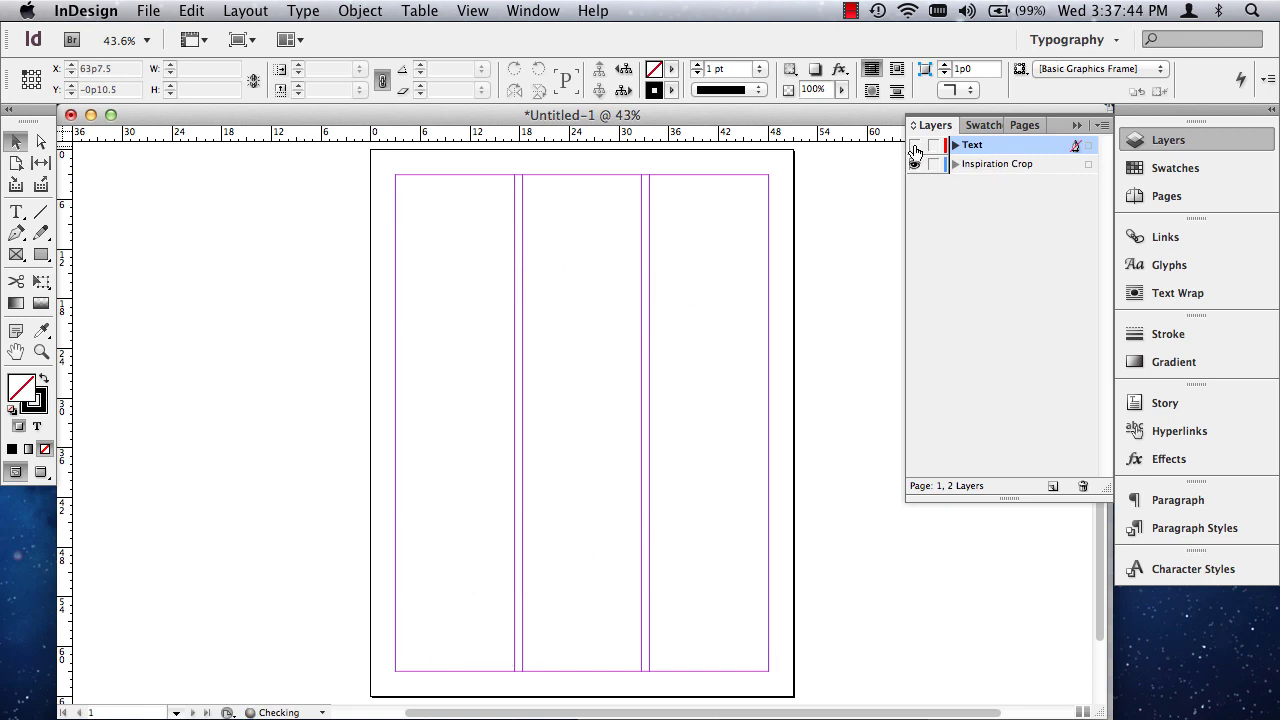
left_click(914, 147)
left_click(914, 147)
left_click(914, 147)
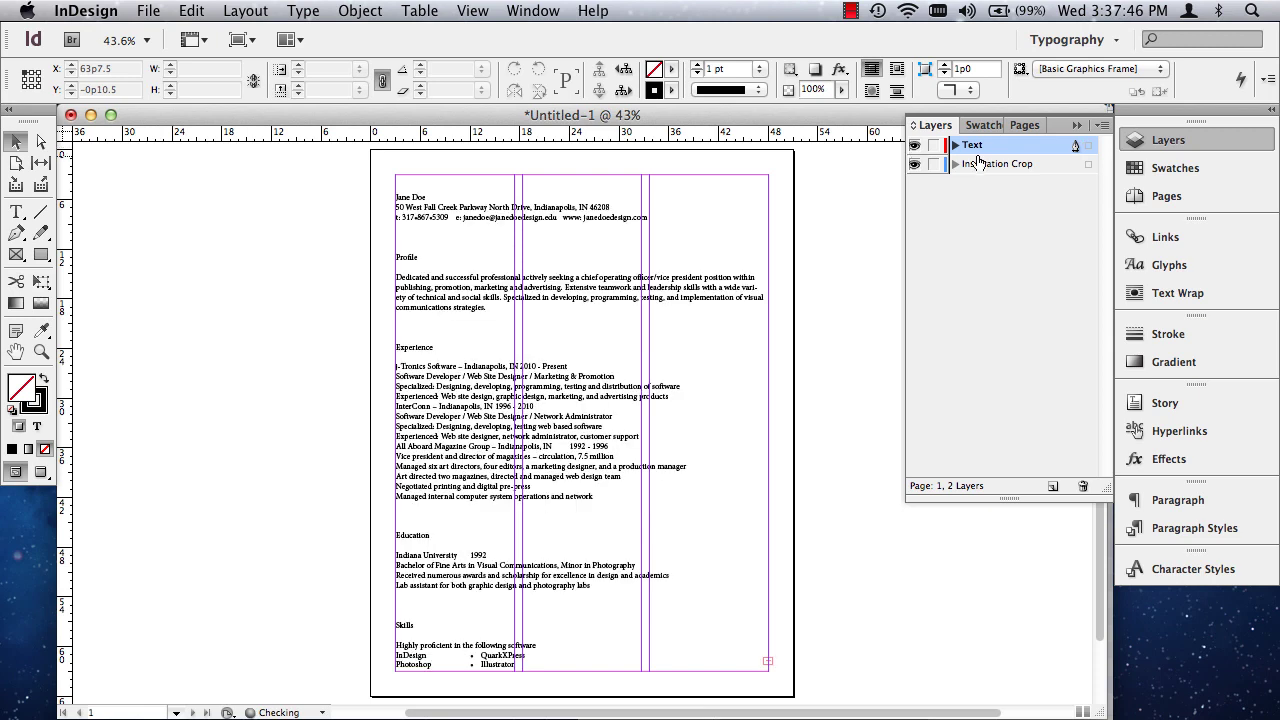
left_click(914, 147)
left_click(914, 147)
Step: Lock the Text layer, confirm its text can't be selected, then unlock and hide it
left_click(933, 146)
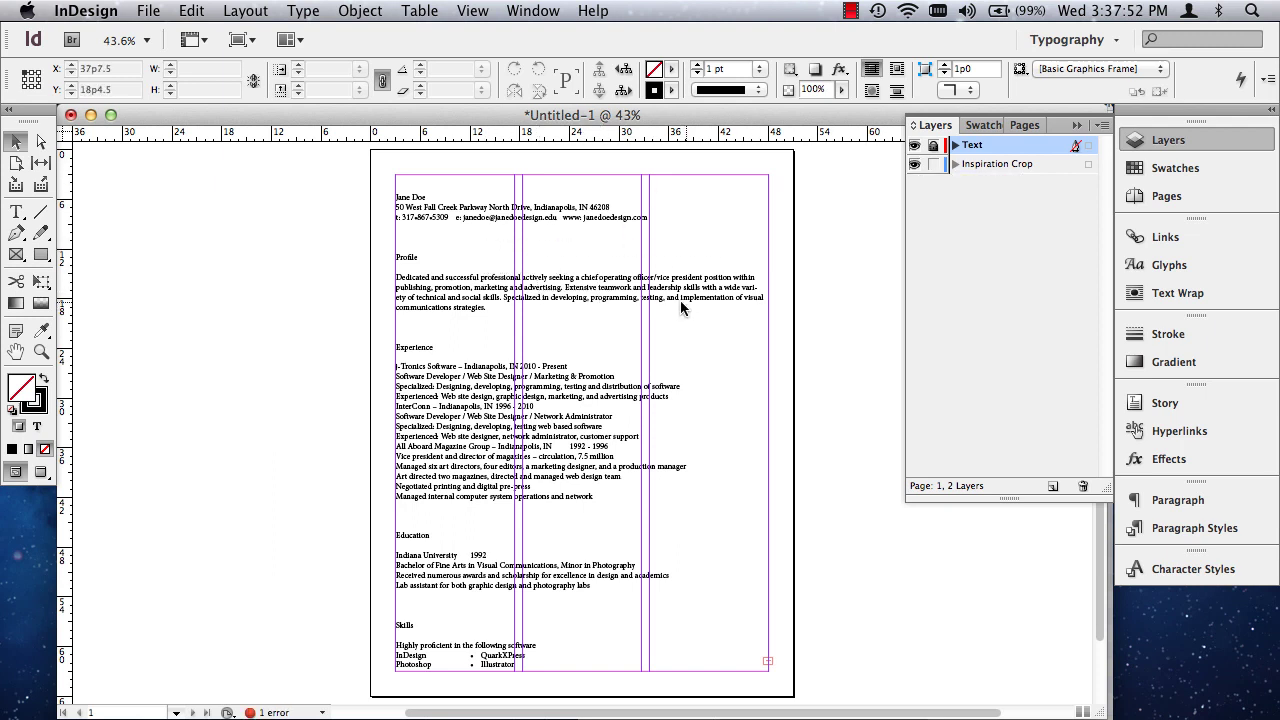
left_click_drag(584, 294, 641, 279)
left_click(933, 146)
left_click(914, 146)
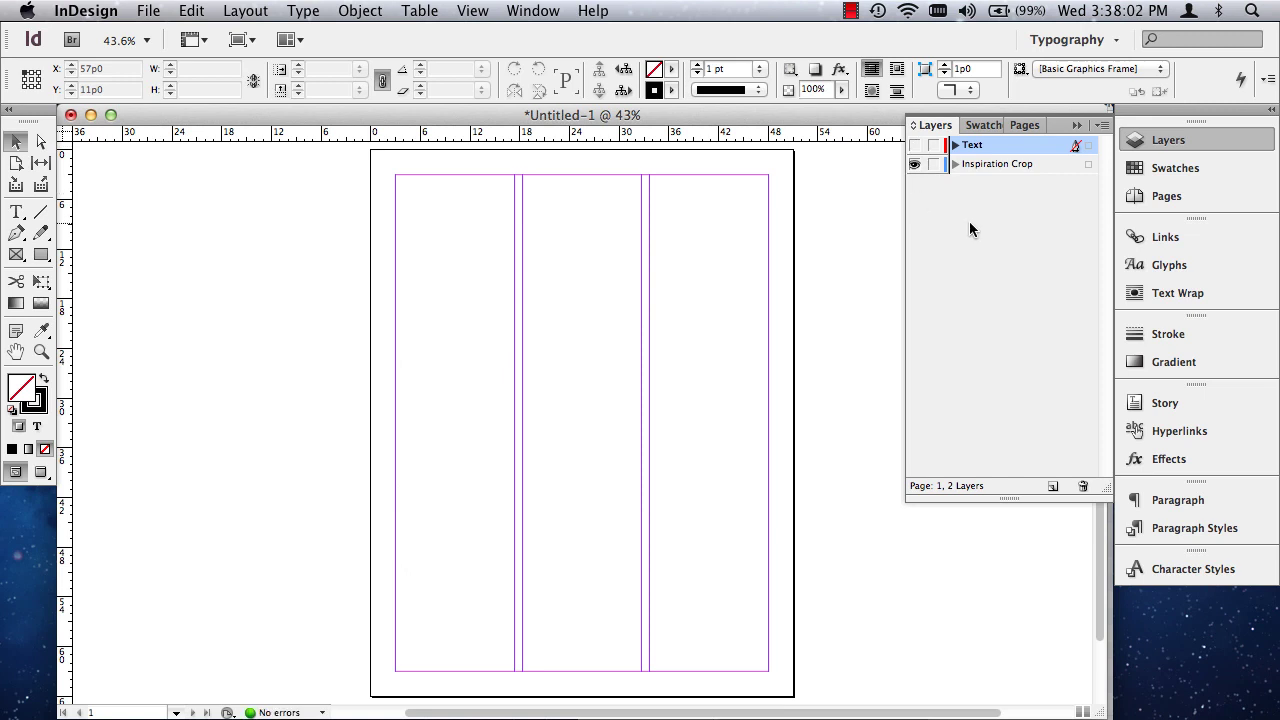
Step: Make Inspiration Crop the active layer, leaving its name unchanged
left_click(976, 168)
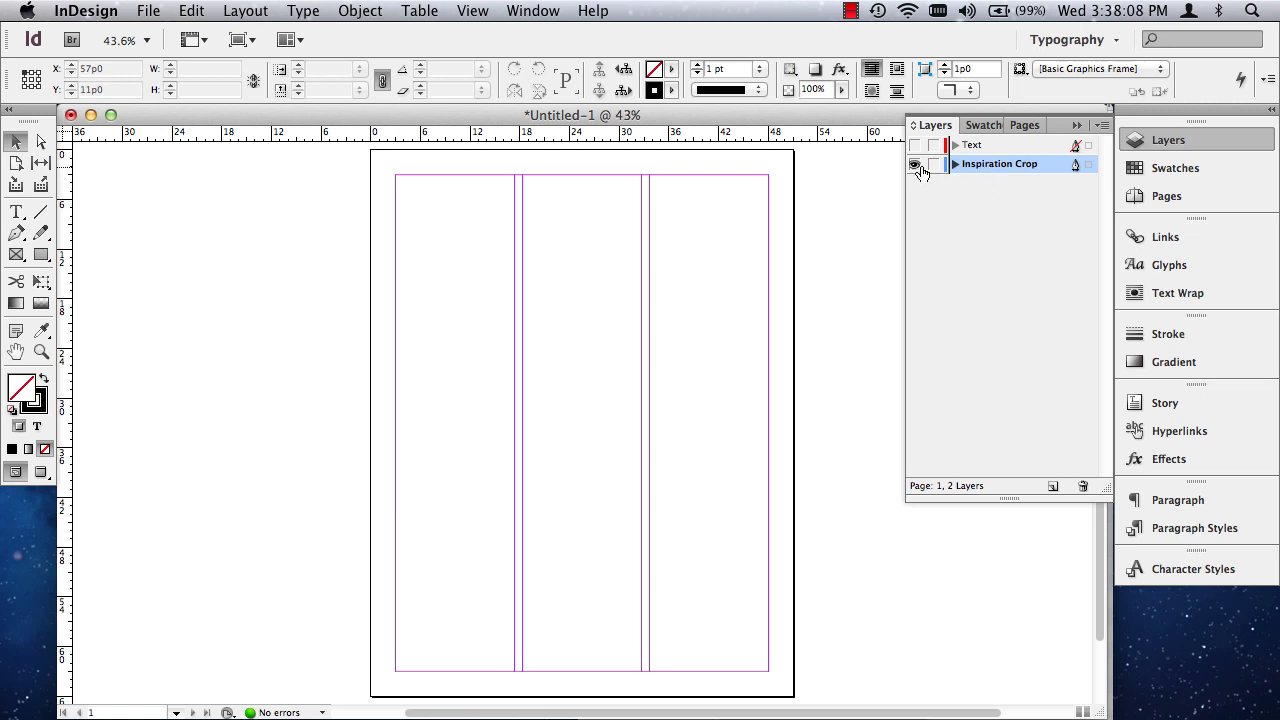
left_click(1003, 172)
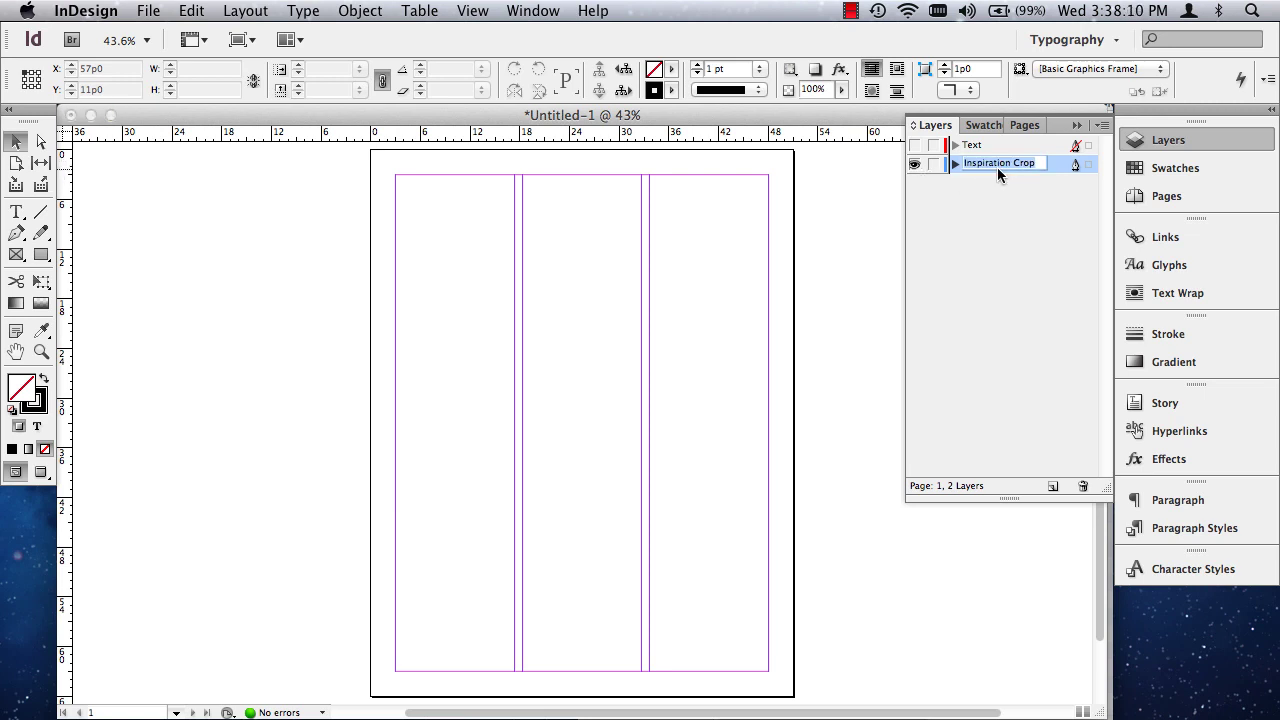
left_click(1063, 168)
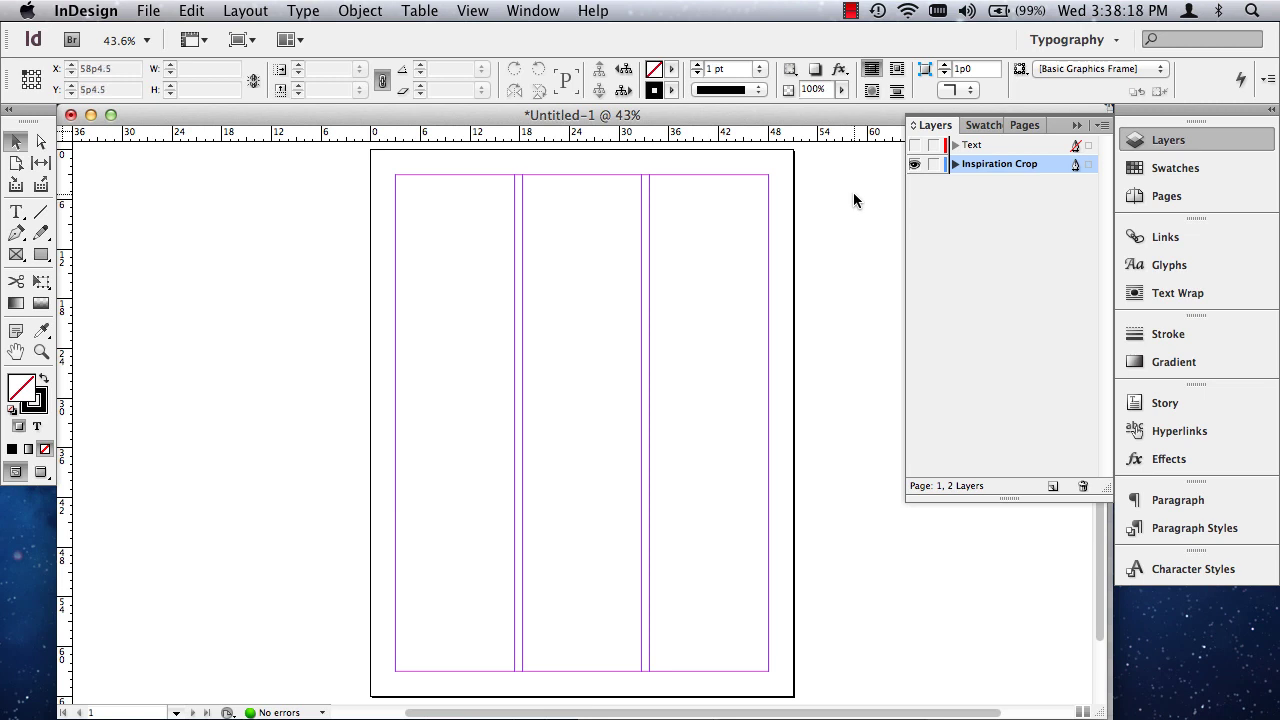
double_click(1000, 164)
Step: Load Inspiration layout 2.jpg from the Cropped layouts folder into the place cursor
left_click(148, 11)
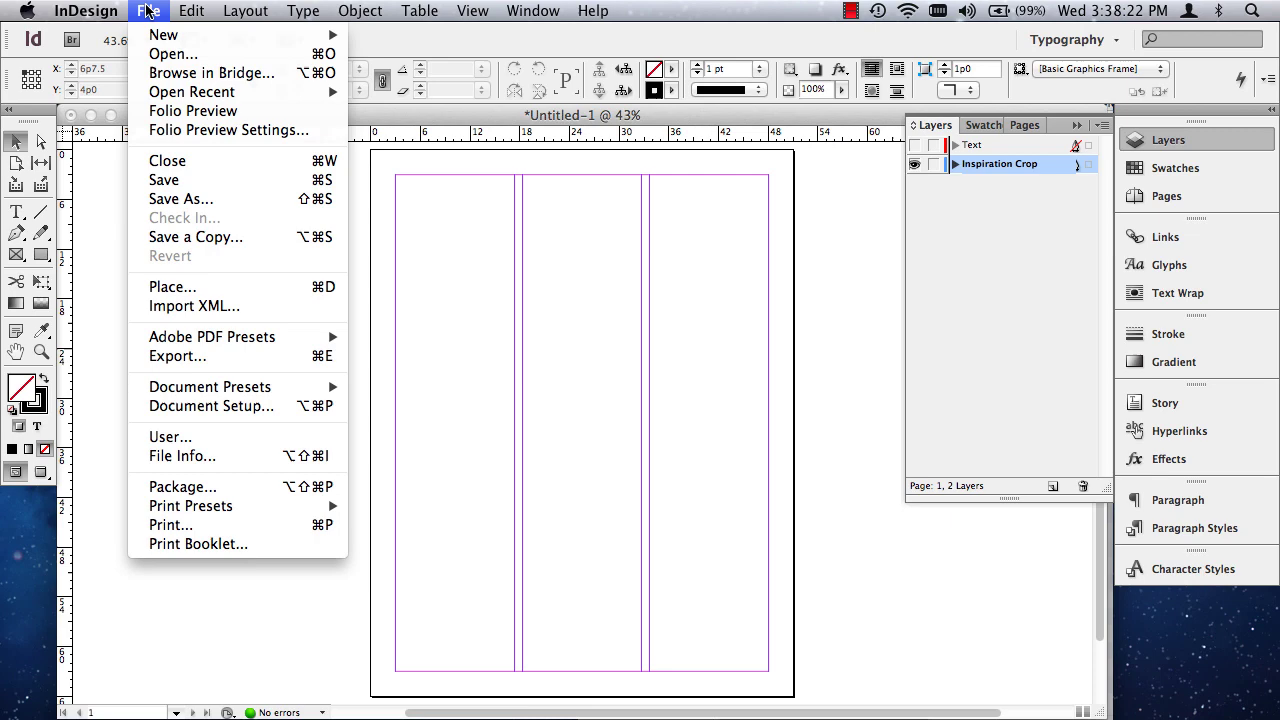
left_click(172, 288)
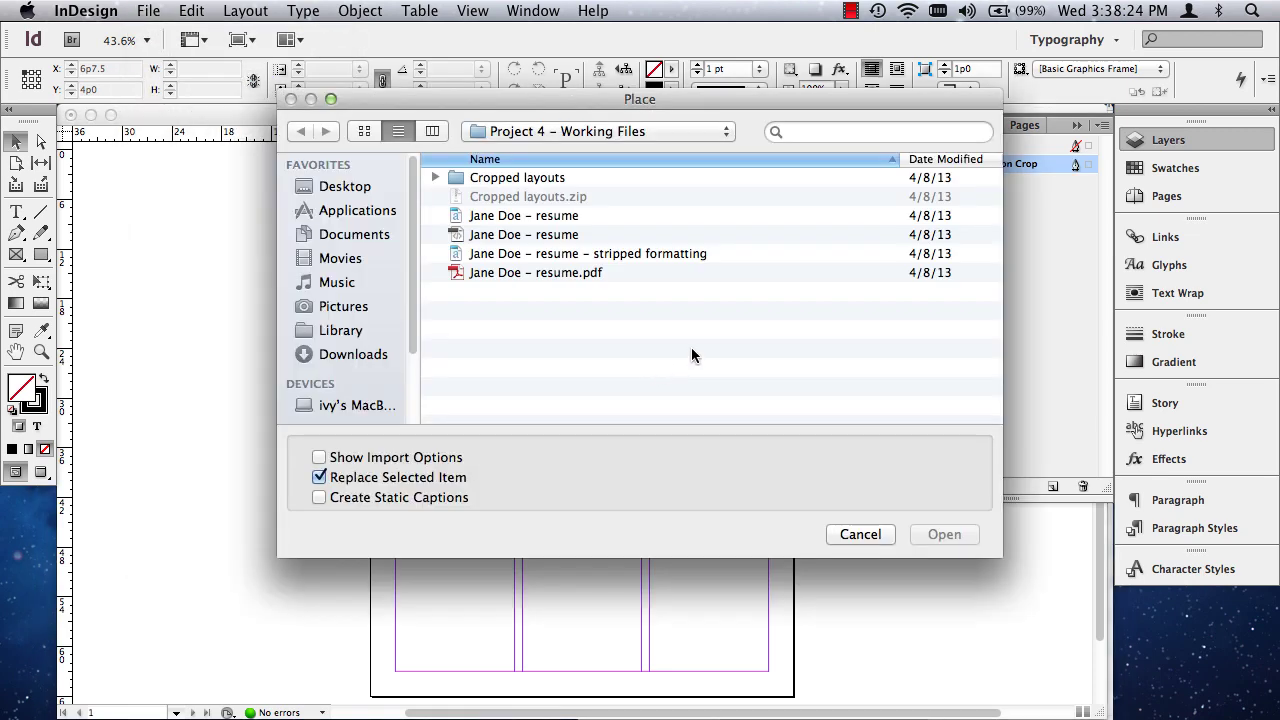
left_click(435, 177)
left_click(536, 204)
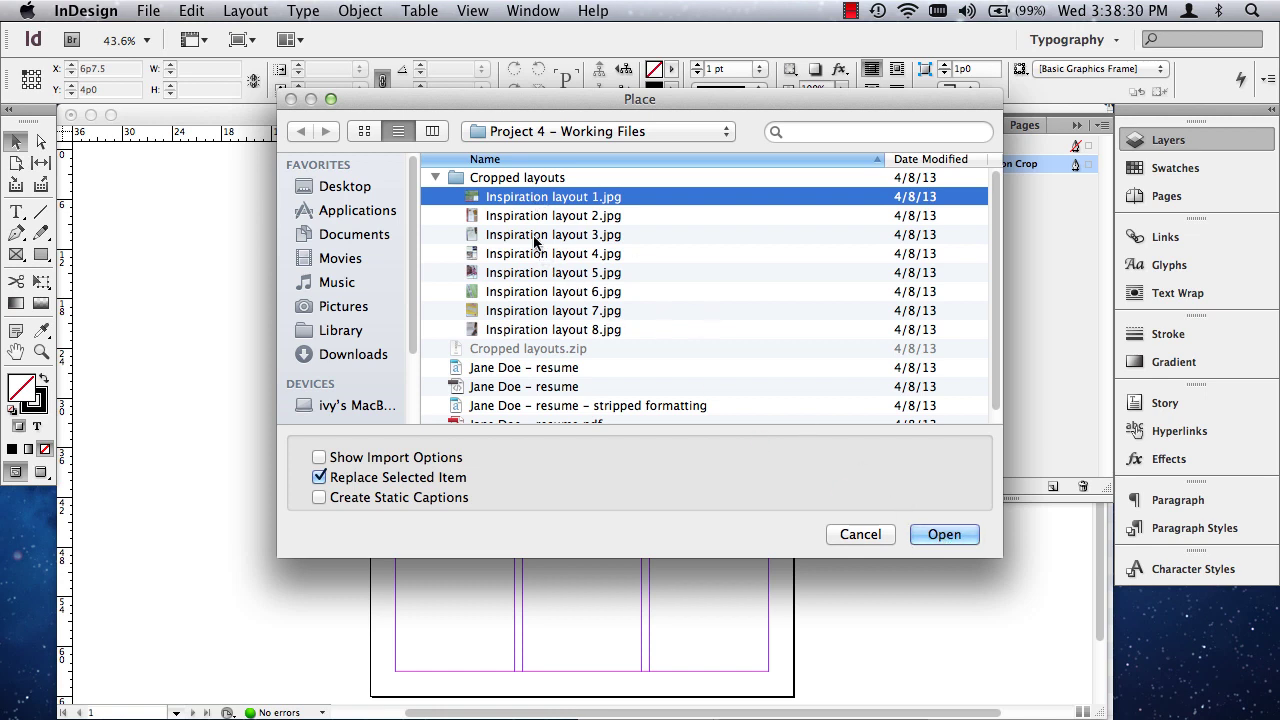
left_click(523, 216)
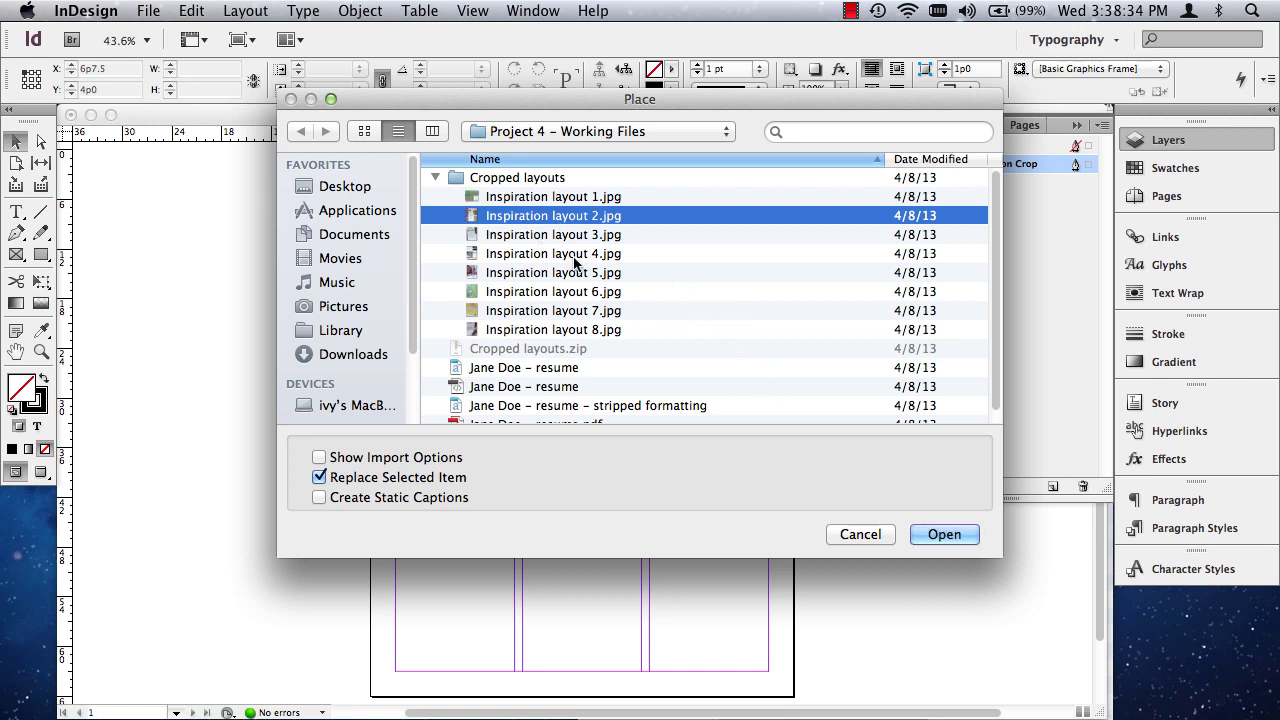
left_click(497, 203)
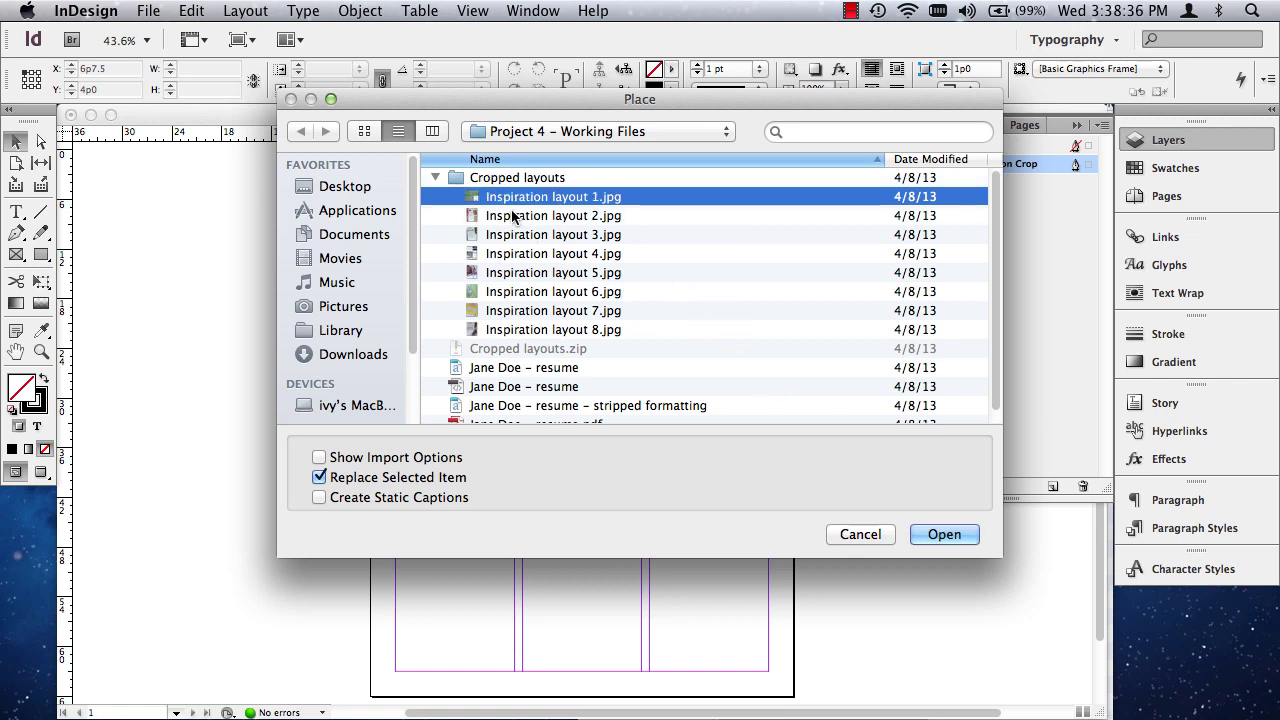
left_click(509, 216)
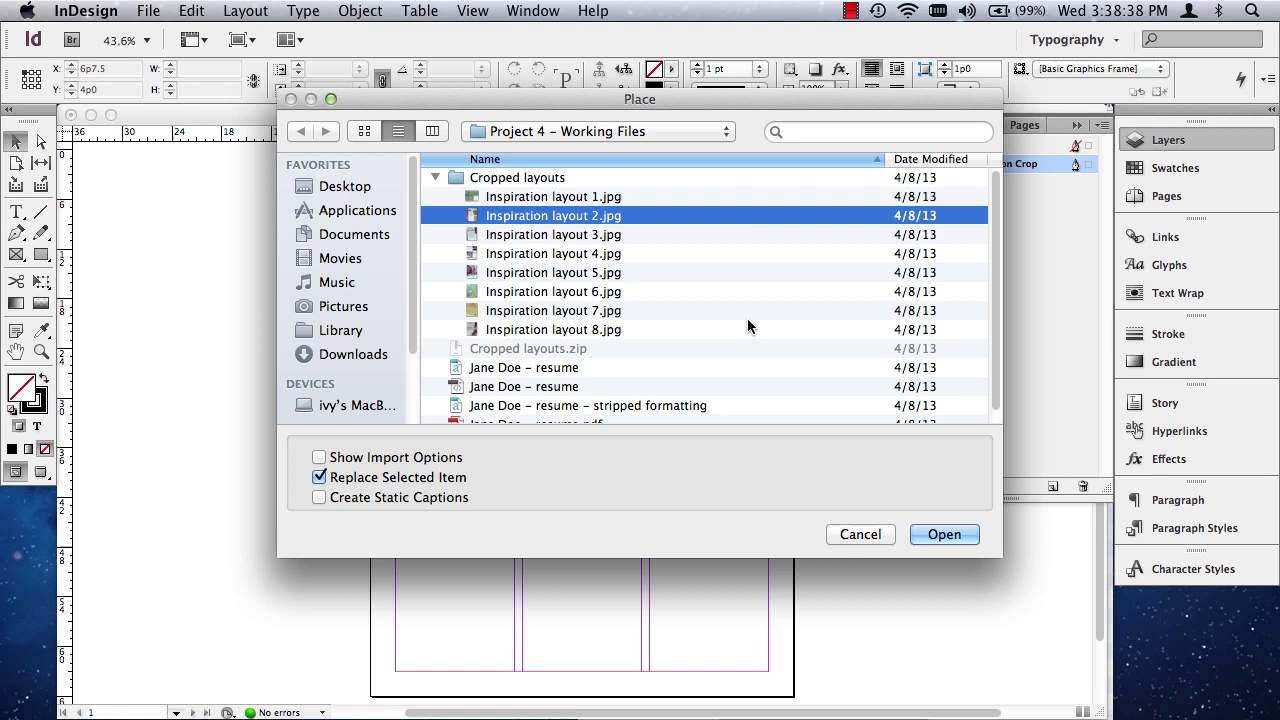
left_click(944, 534)
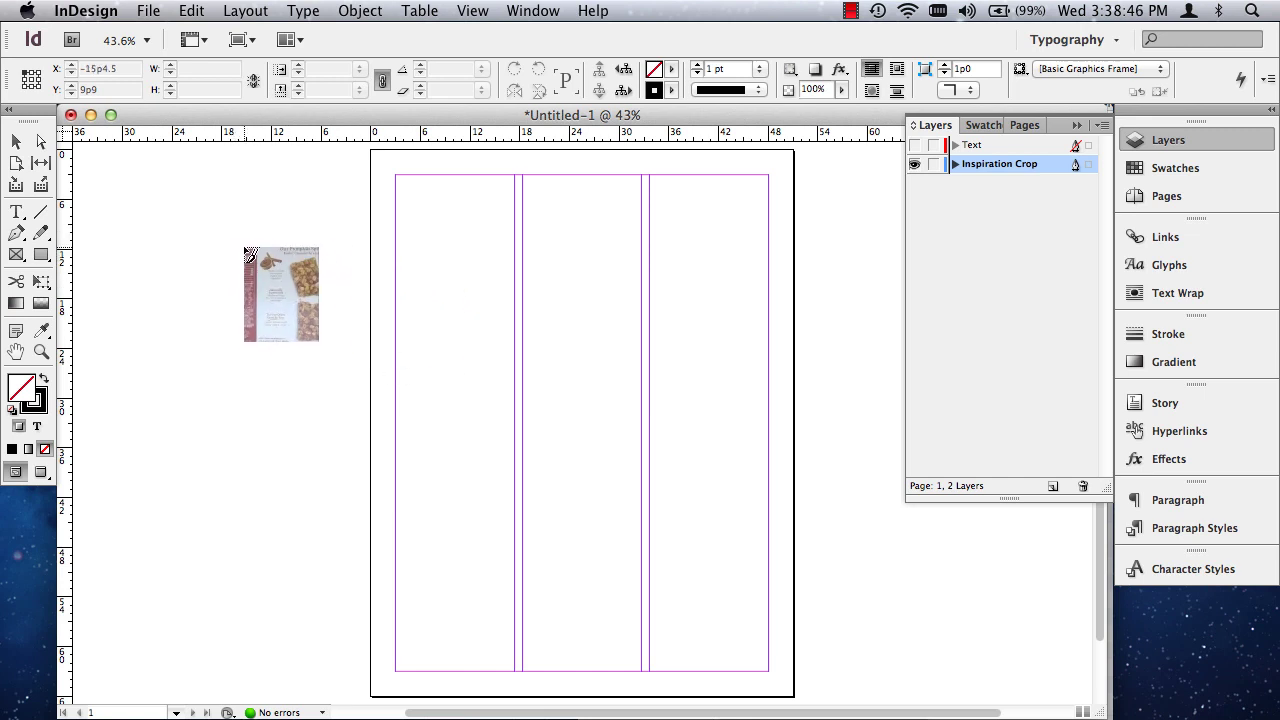
Step: Place Inspiration layout 2.jpg as a 51p9.733 by 66p0 frame filling the whole page
left_click(233, 218)
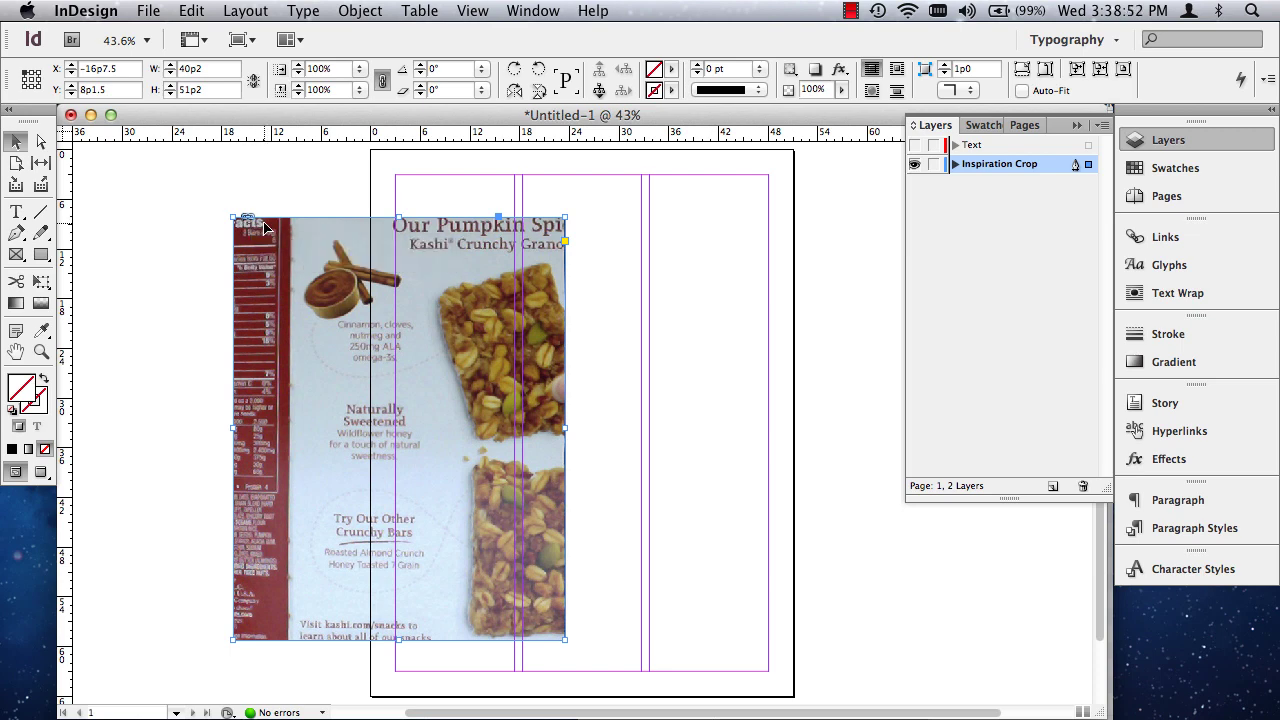
key("super+z")
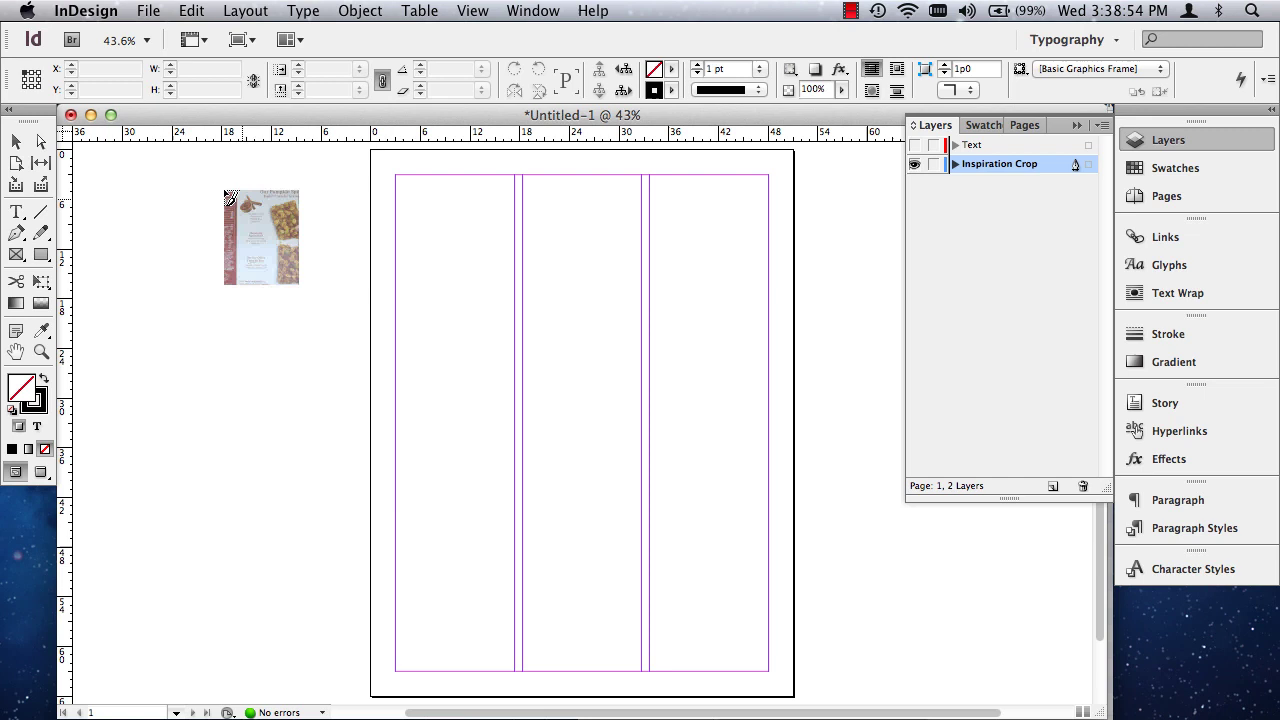
left_click_drag(205, 175, 624, 500)
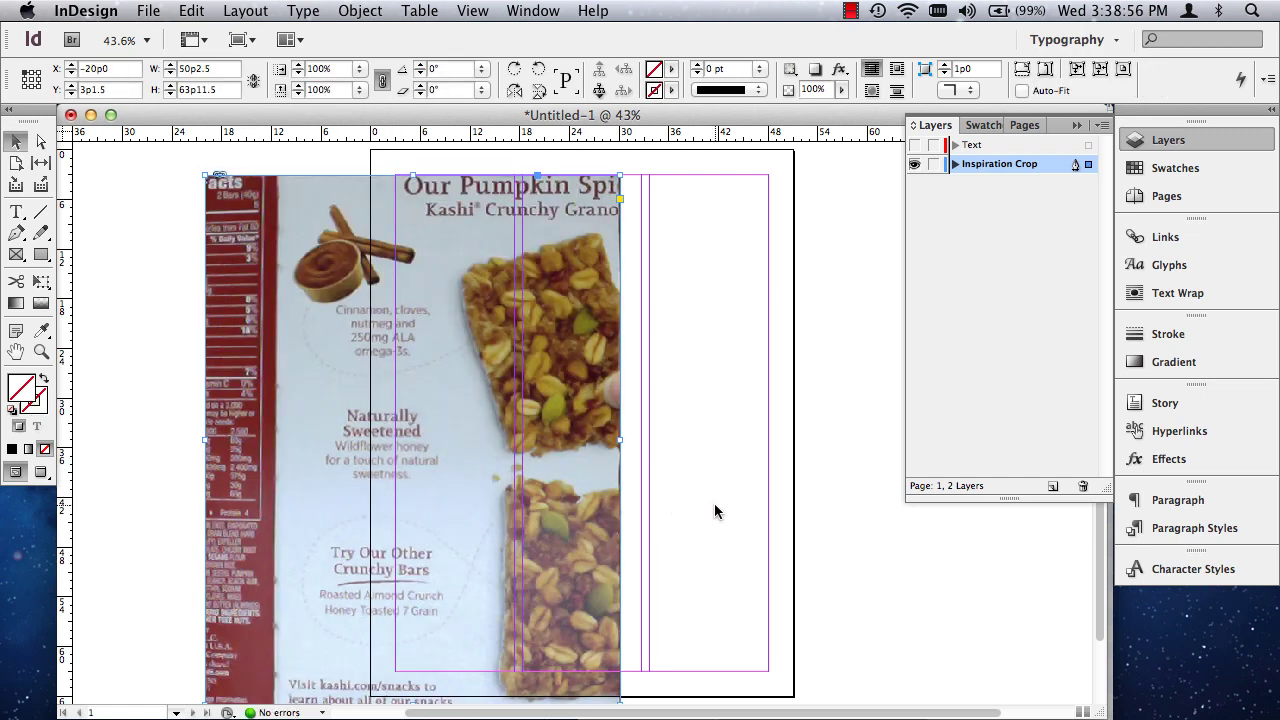
key("super+z")
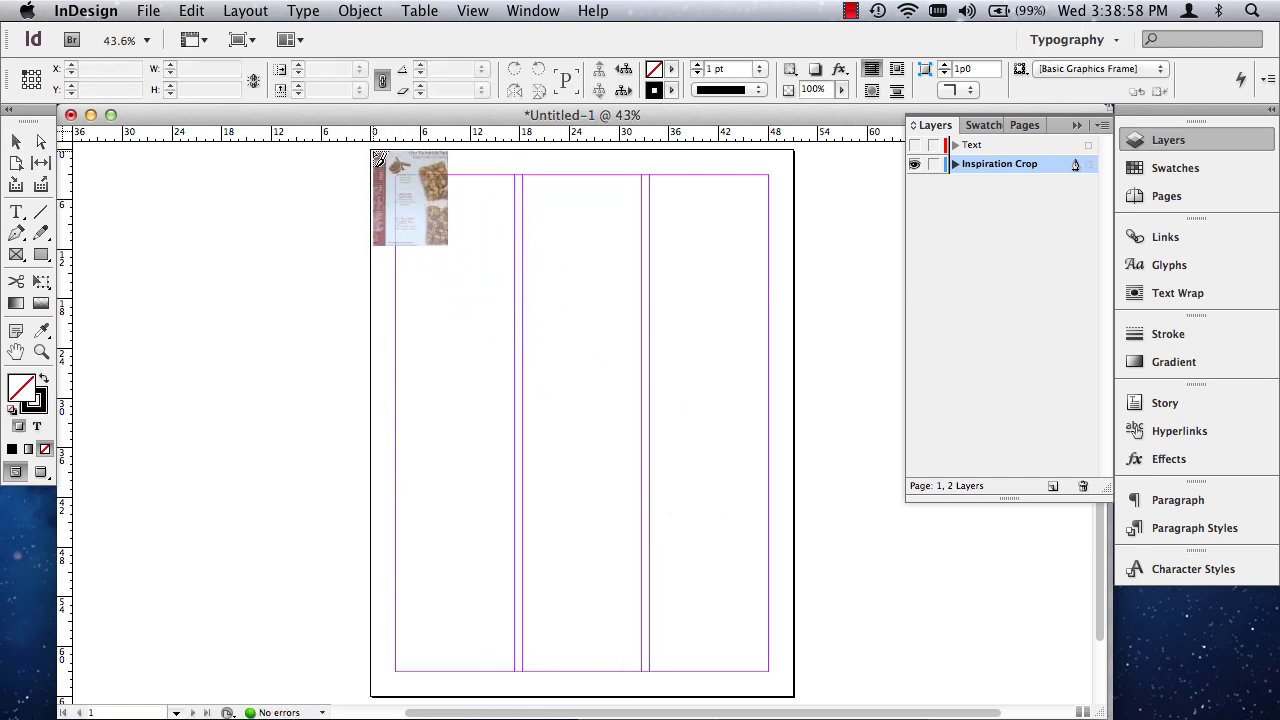
left_click_drag(373, 153, 798, 696)
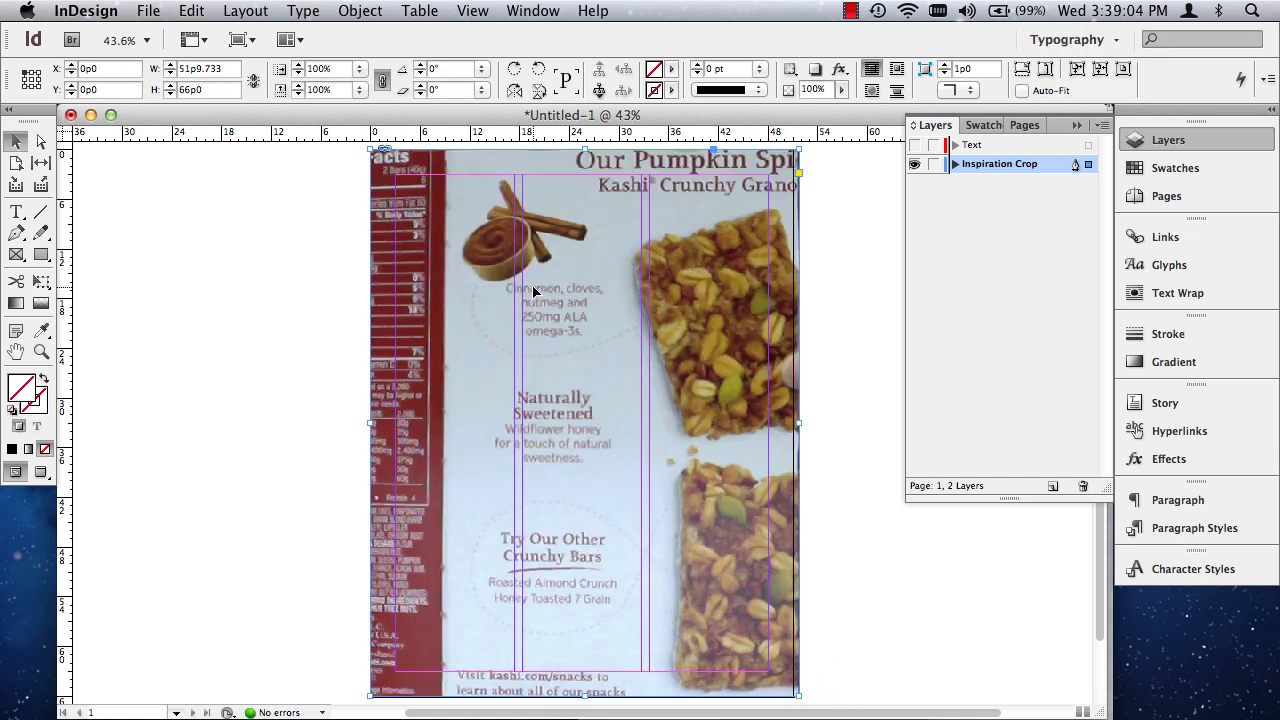
key("Left")
key("Left")
key("Left")
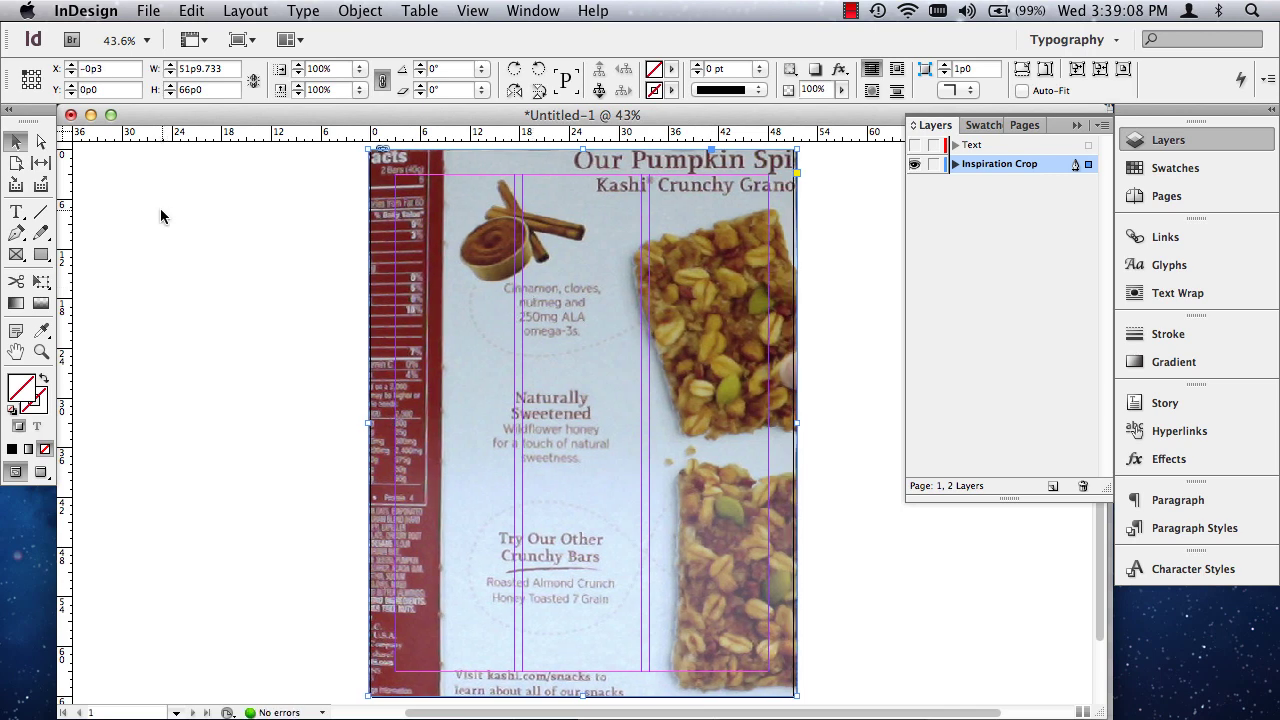
Step: Select the pumpkin-bar image frame and lower its Effects opacity to 49%
left_click(40, 141)
left_click(434, 334)
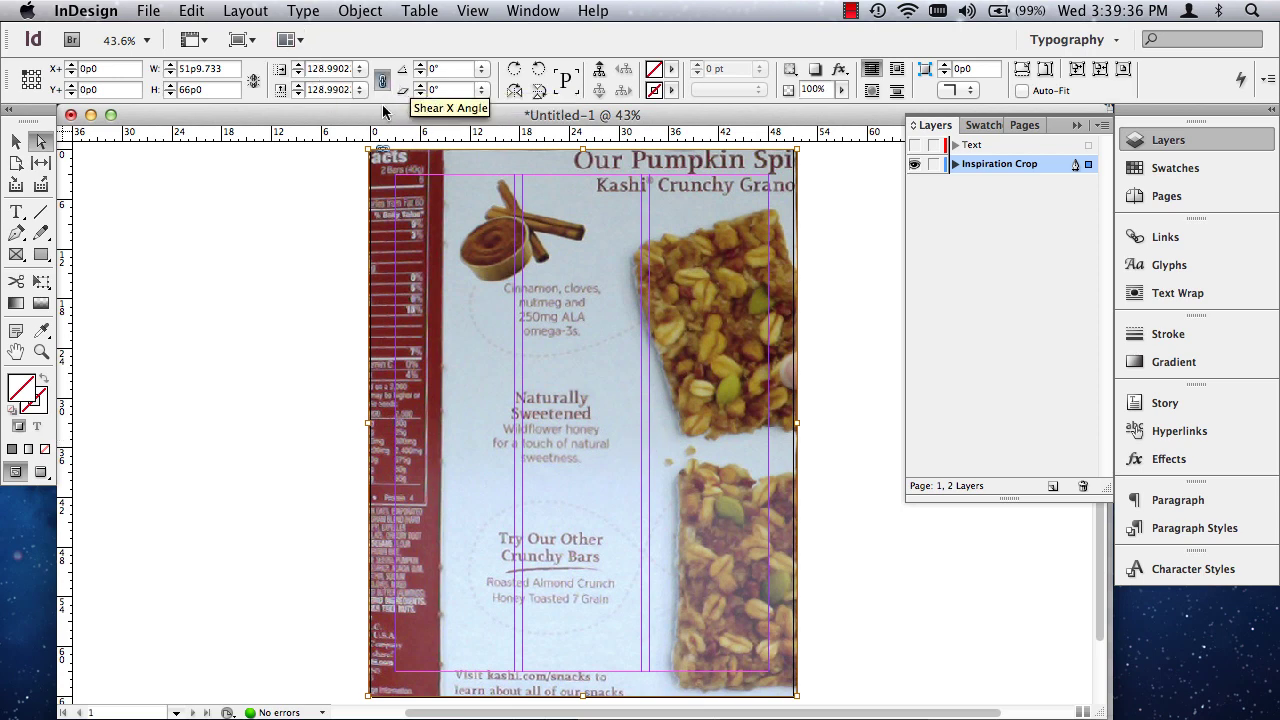
left_click(16, 141)
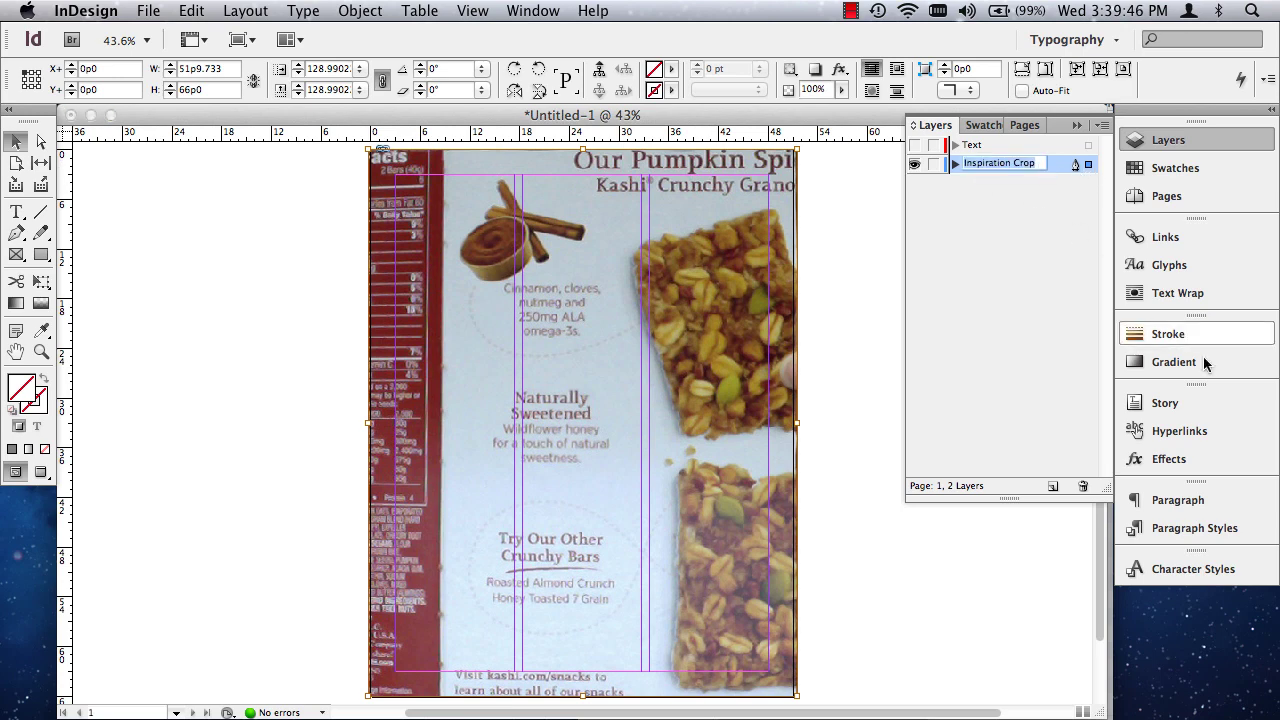
left_click(1140, 460)
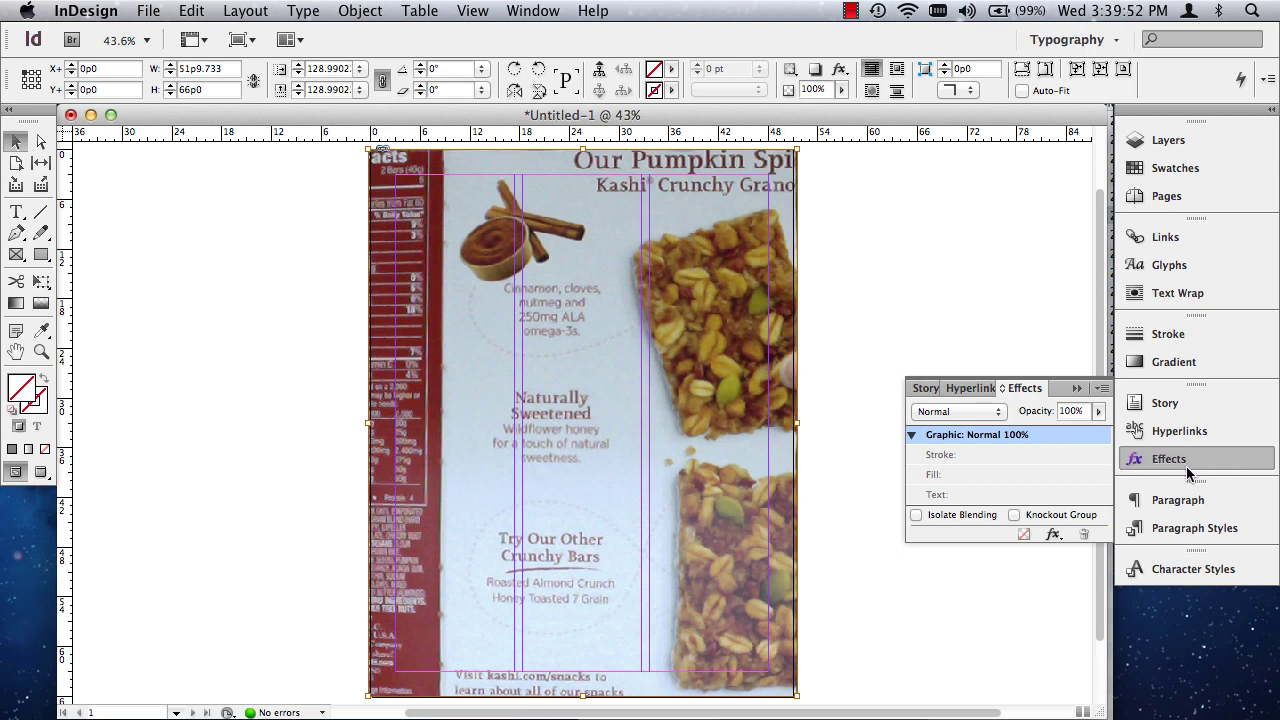
left_click(1098, 411)
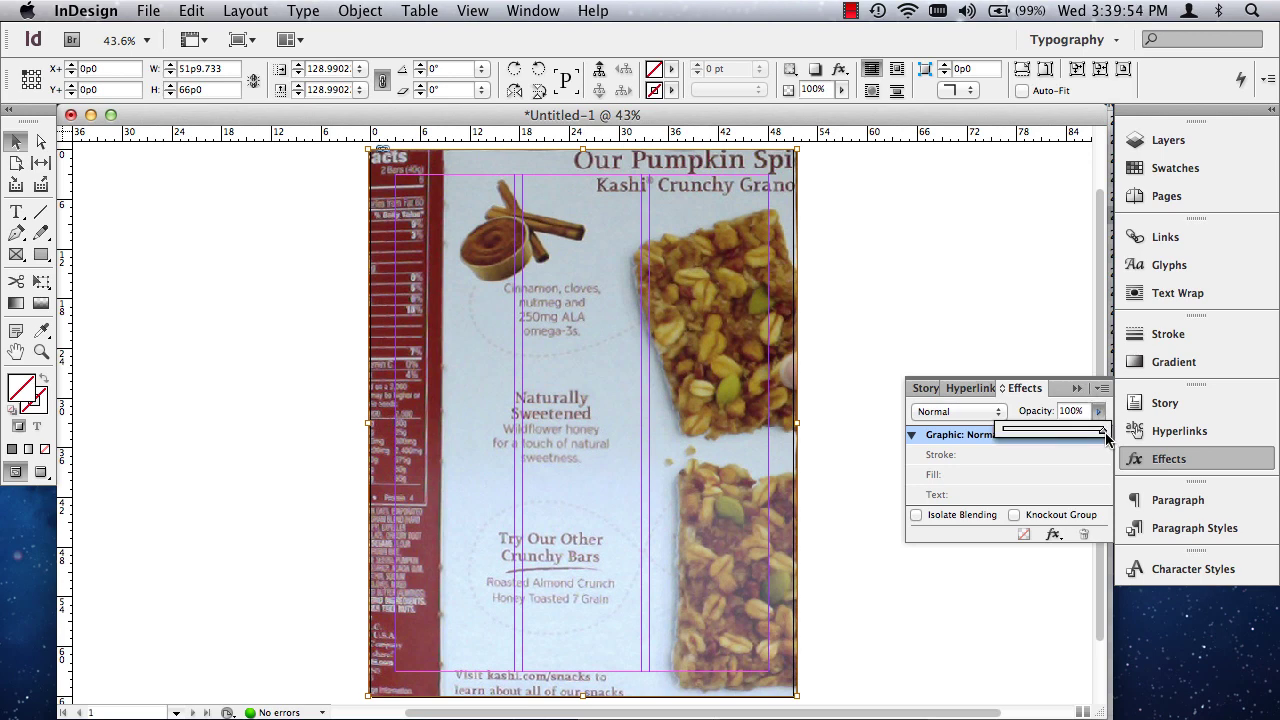
left_click_drag(1106, 437, 1058, 437)
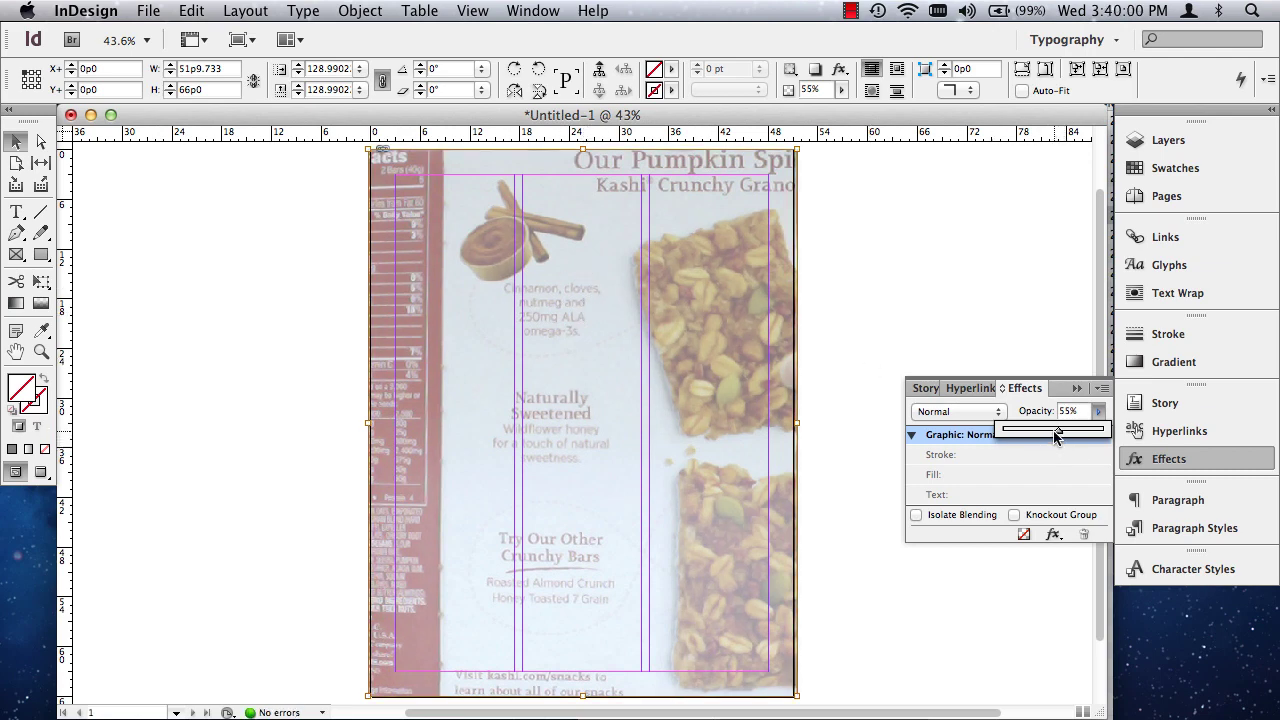
left_click_drag(1058, 430, 1052, 430)
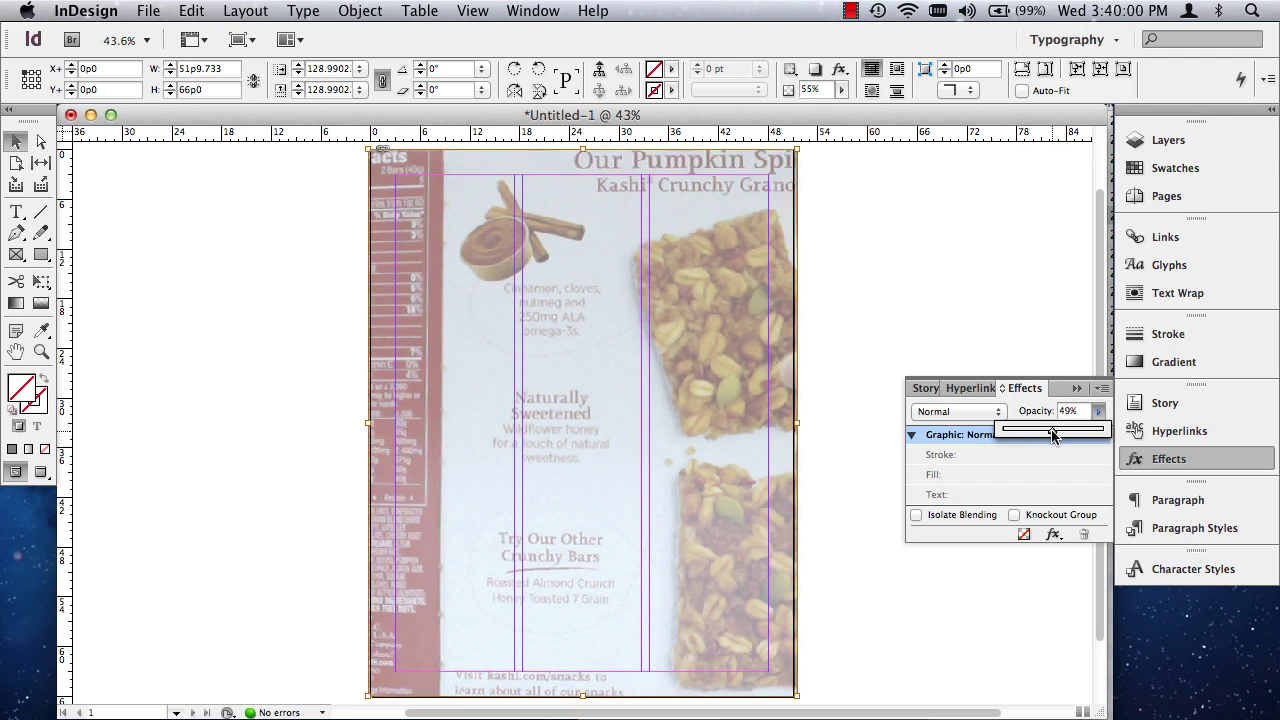
left_click(1160, 140)
Step: Lock the Inspiration Crop layer, make the Text layer visible again, and show the Pages panel
left_click(933, 164)
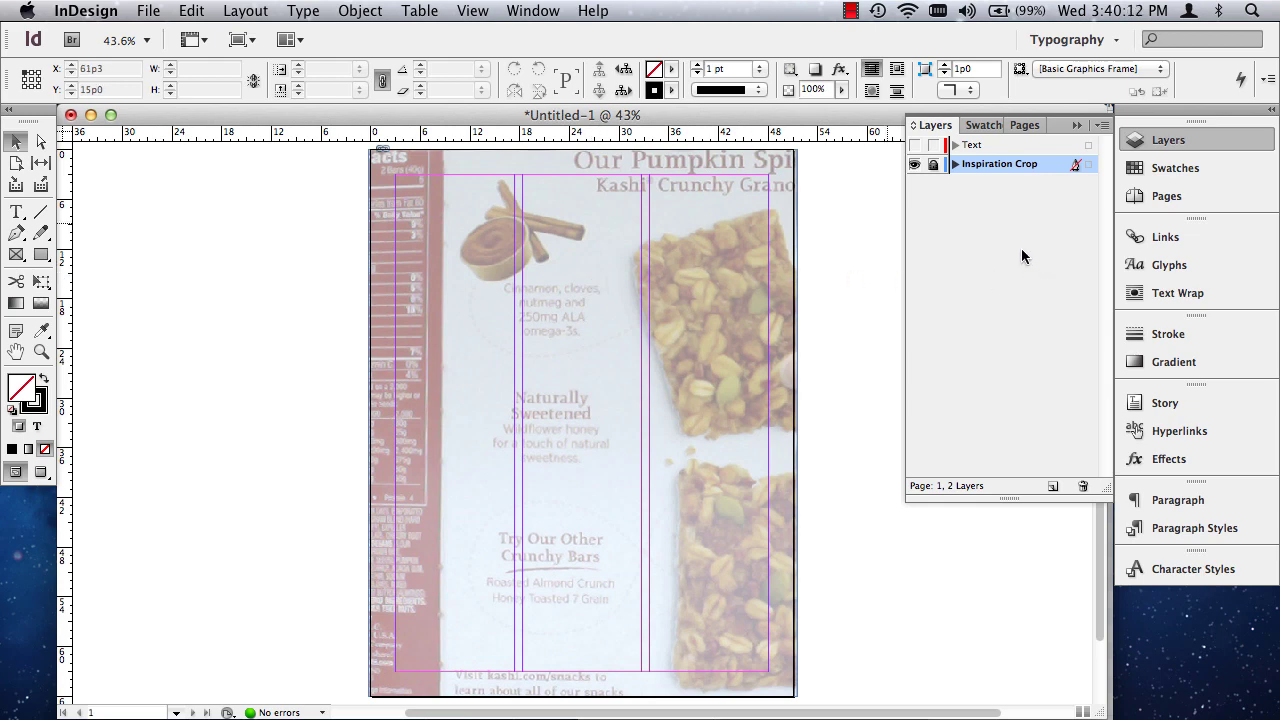
left_click(914, 145)
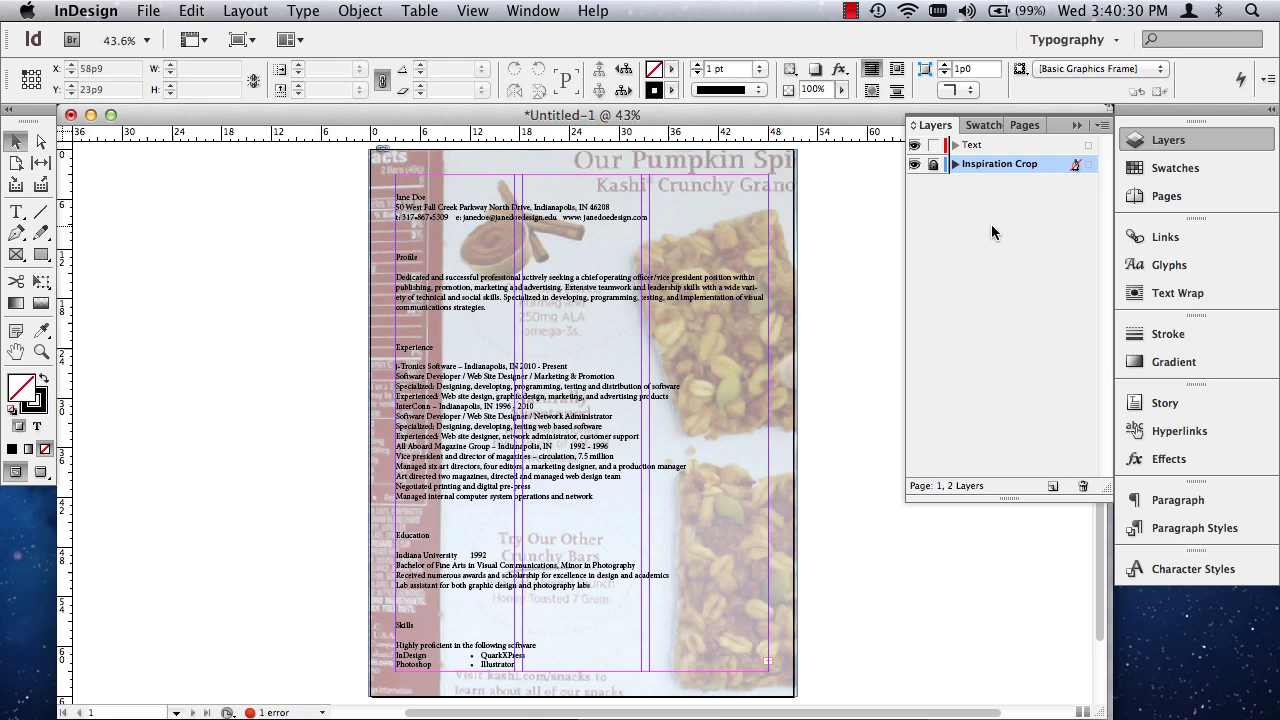
left_click(1165, 199)
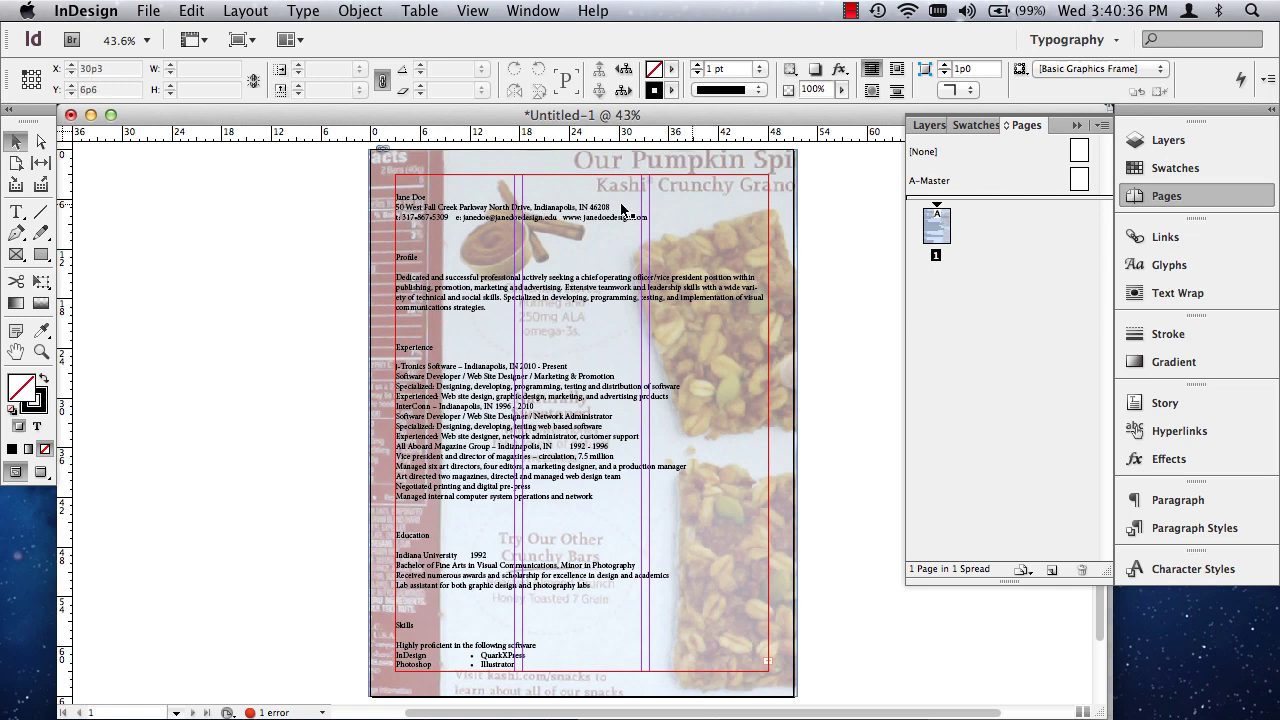
Step: Set the page grid to 6 columns in Margins and Columns, keeping 3p0 margins and 1p0 gutters
left_click(244, 10)
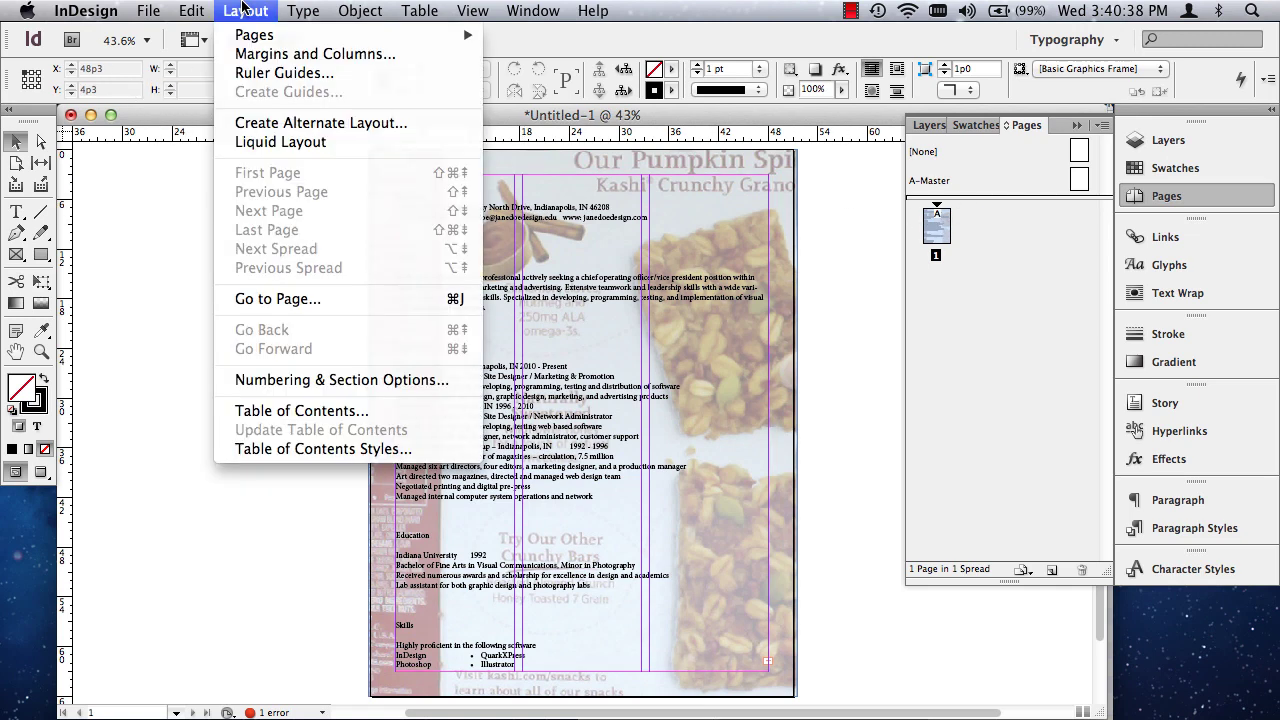
left_click(257, 58)
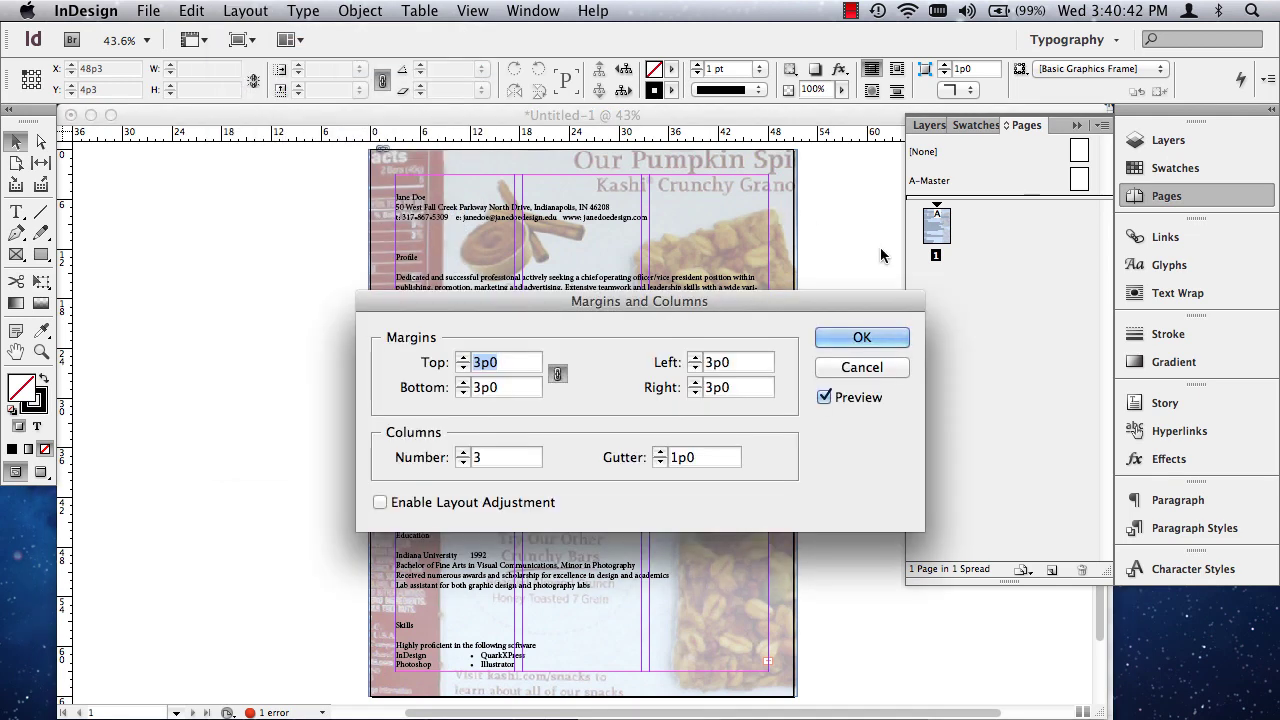
double_click(502, 457)
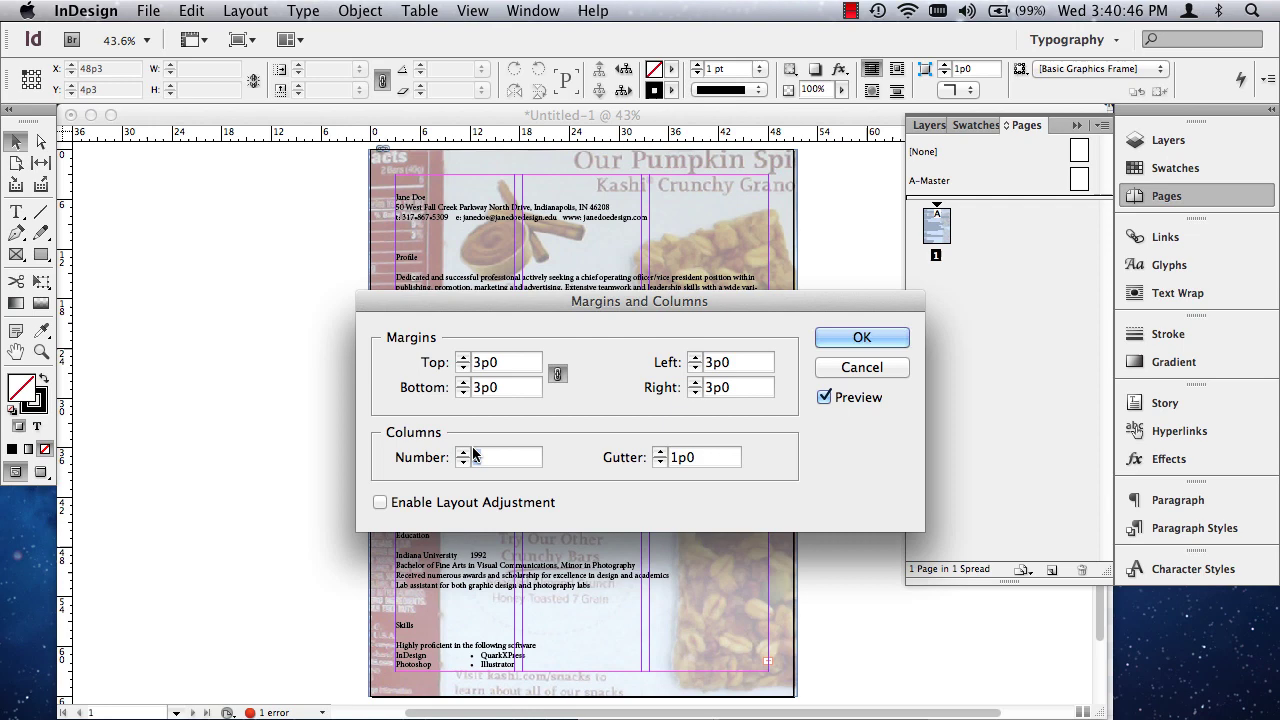
type("6")
left_click(824, 398)
left_click(825, 399)
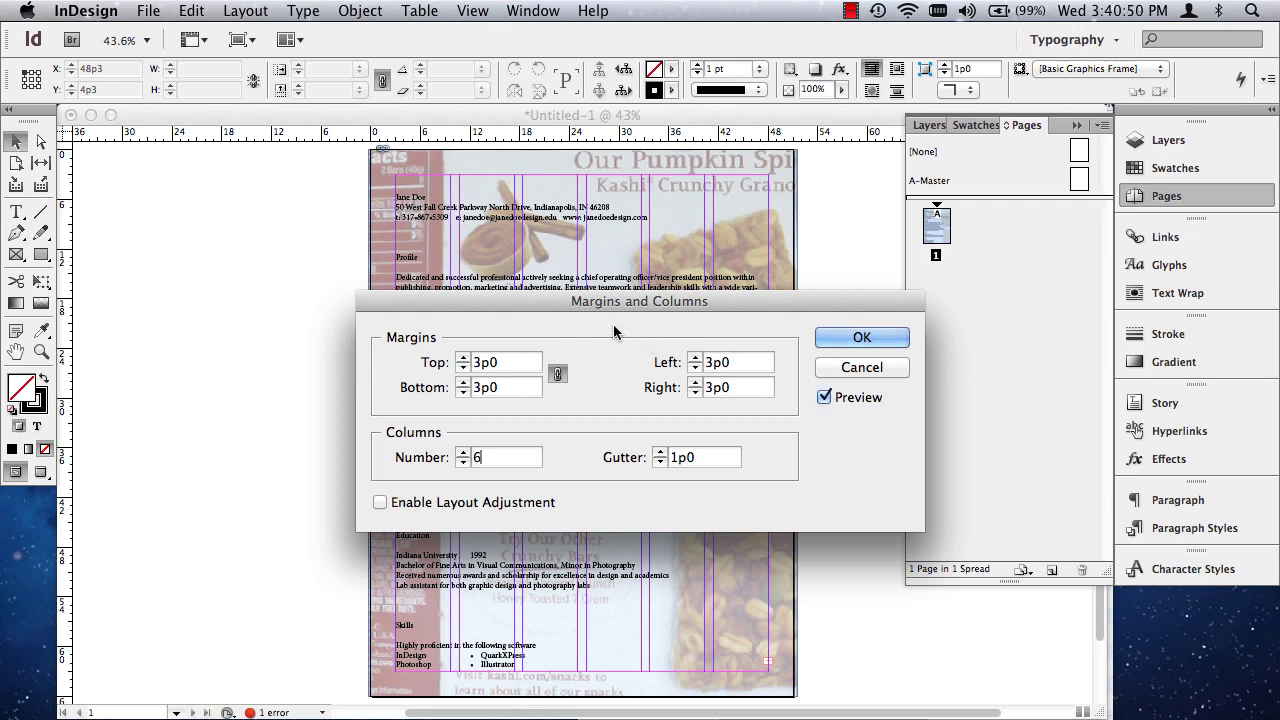
left_click_drag(675, 308, 743, 395)
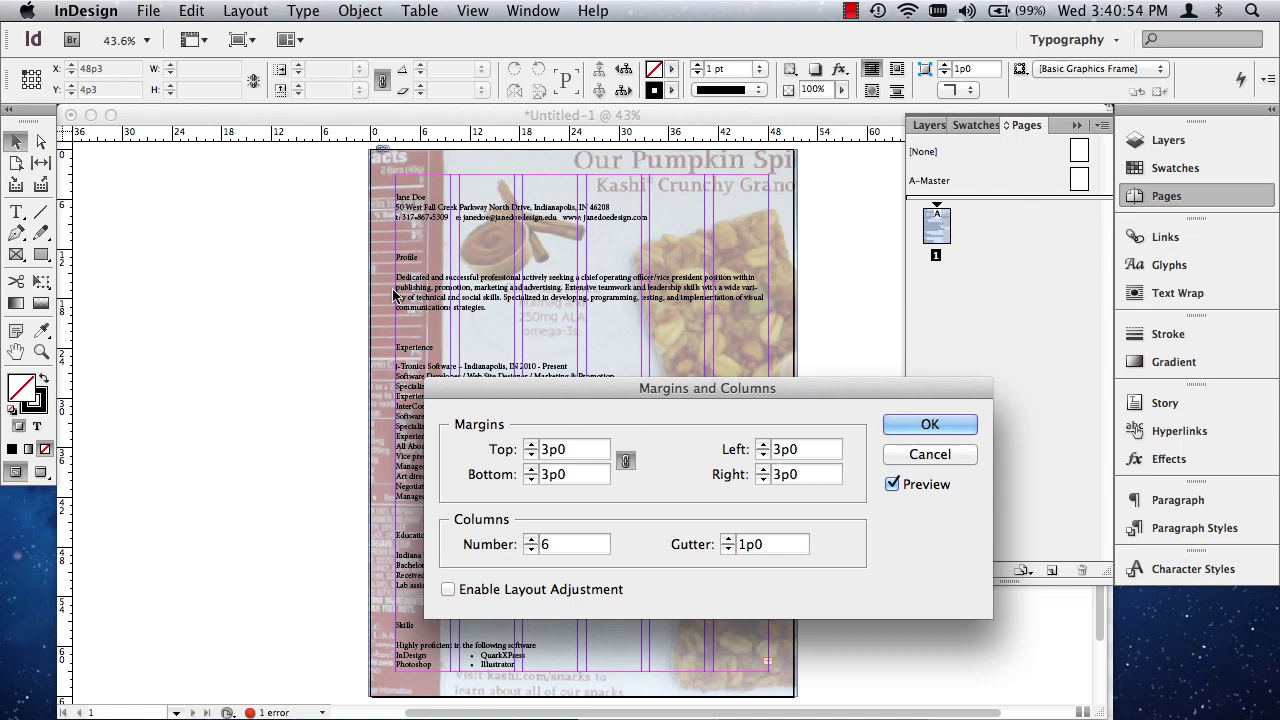
left_click(930, 425)
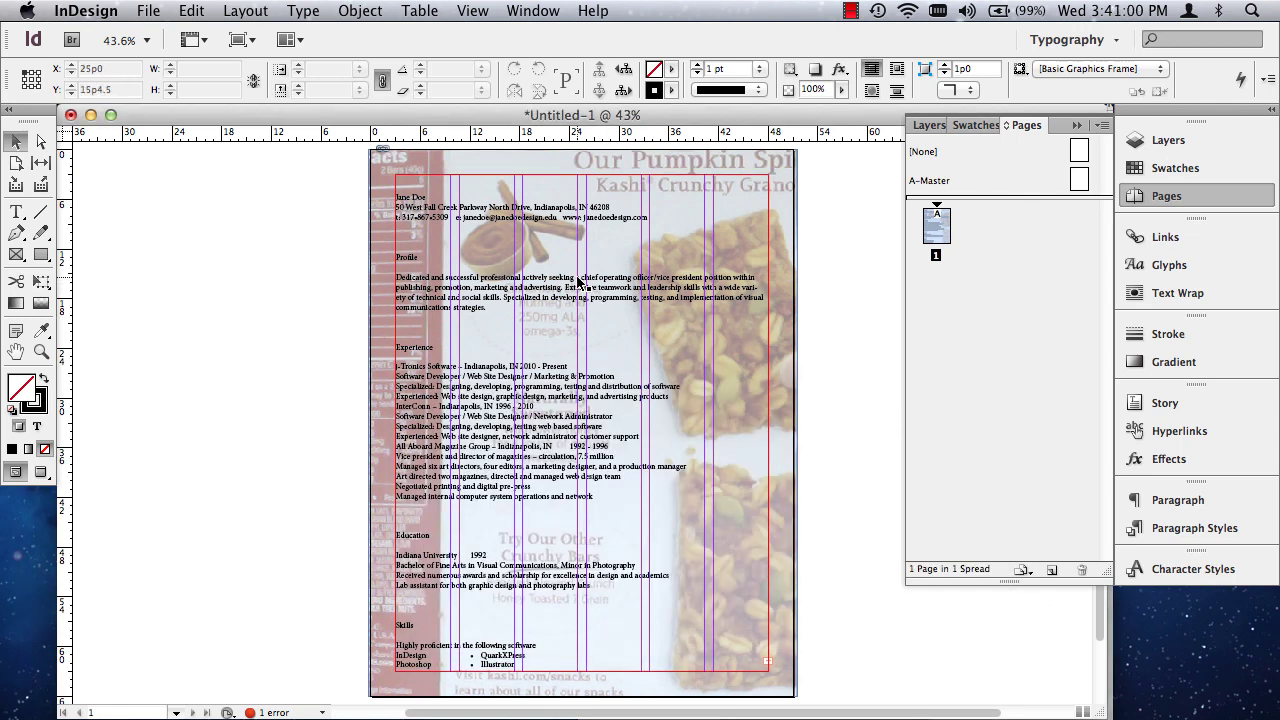
Step: Move the resume frame's left edge to the second column guide (X 10p8, W 37p4)
left_click(425, 332)
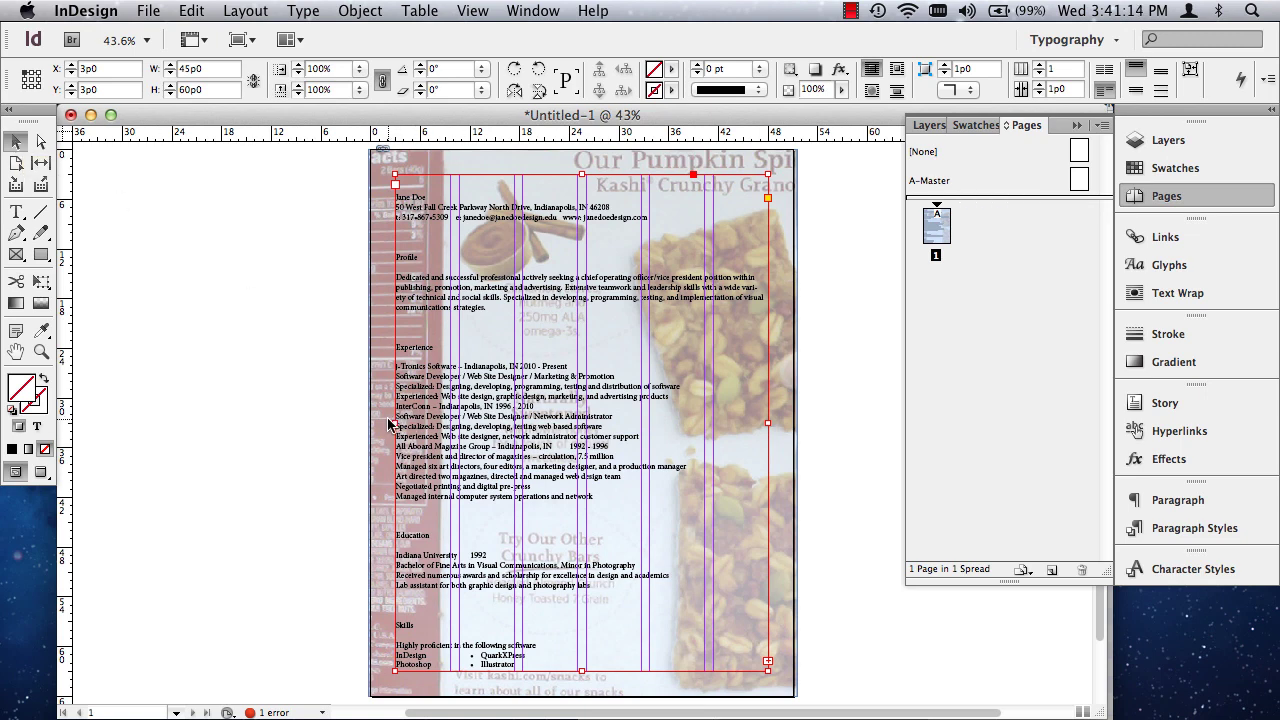
left_click_drag(395, 424, 459, 424)
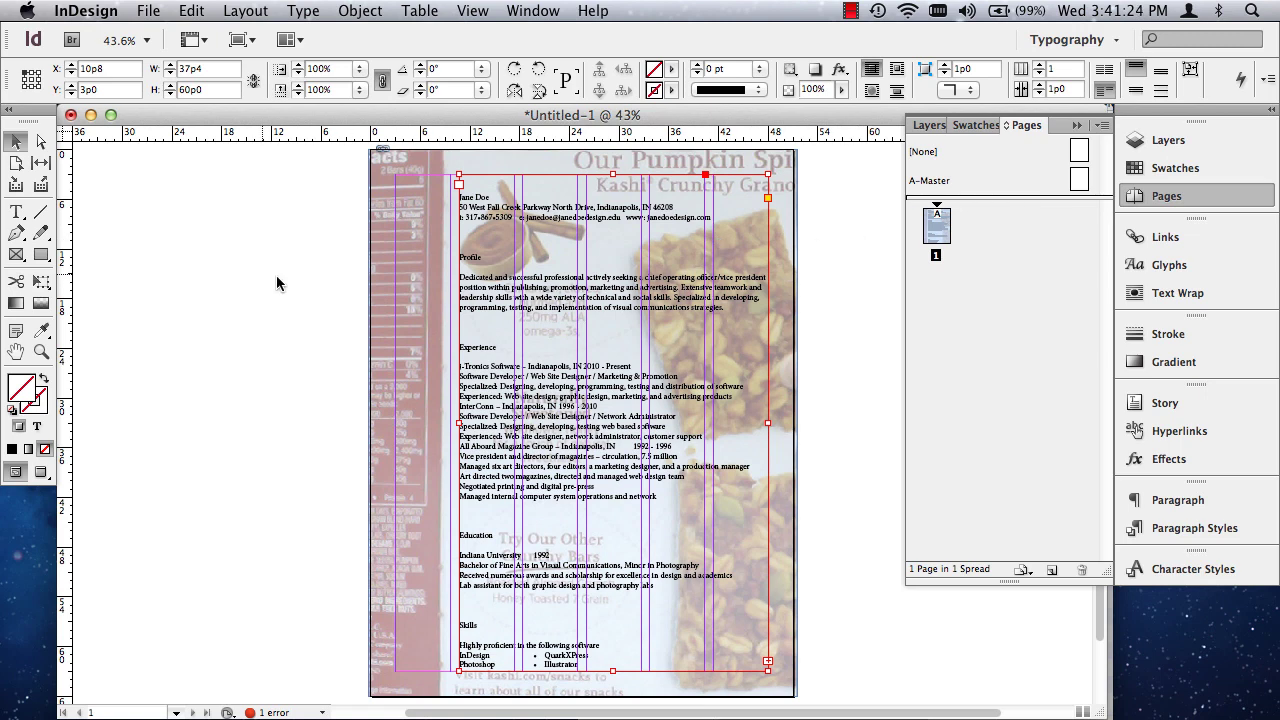
left_click(840, 410)
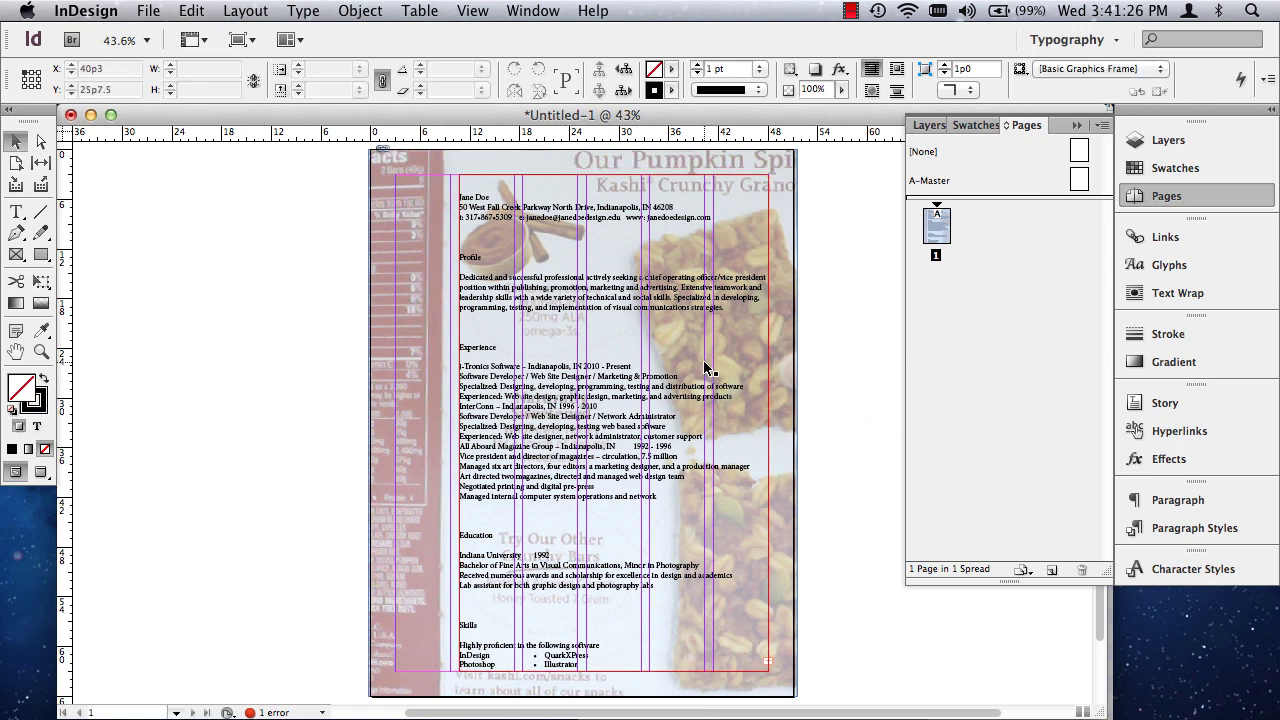
left_click(513, 207)
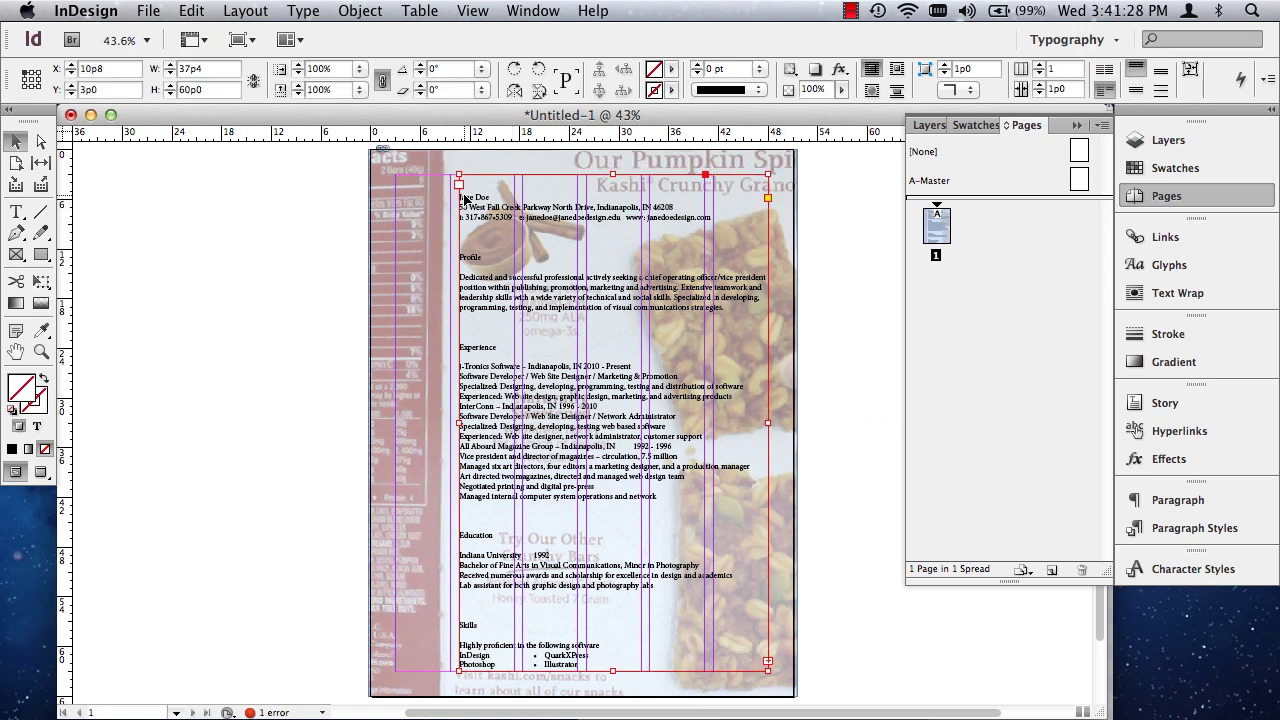
left_click(41, 351)
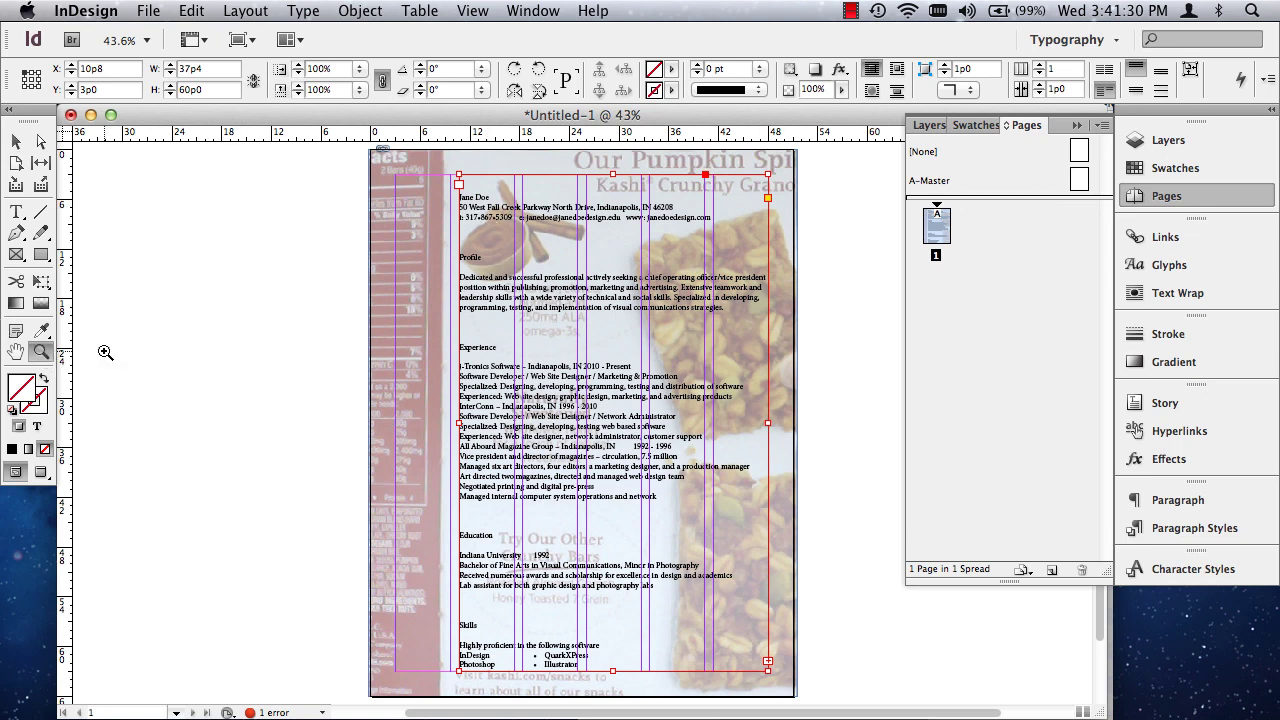
left_click_drag(453, 171, 819, 353)
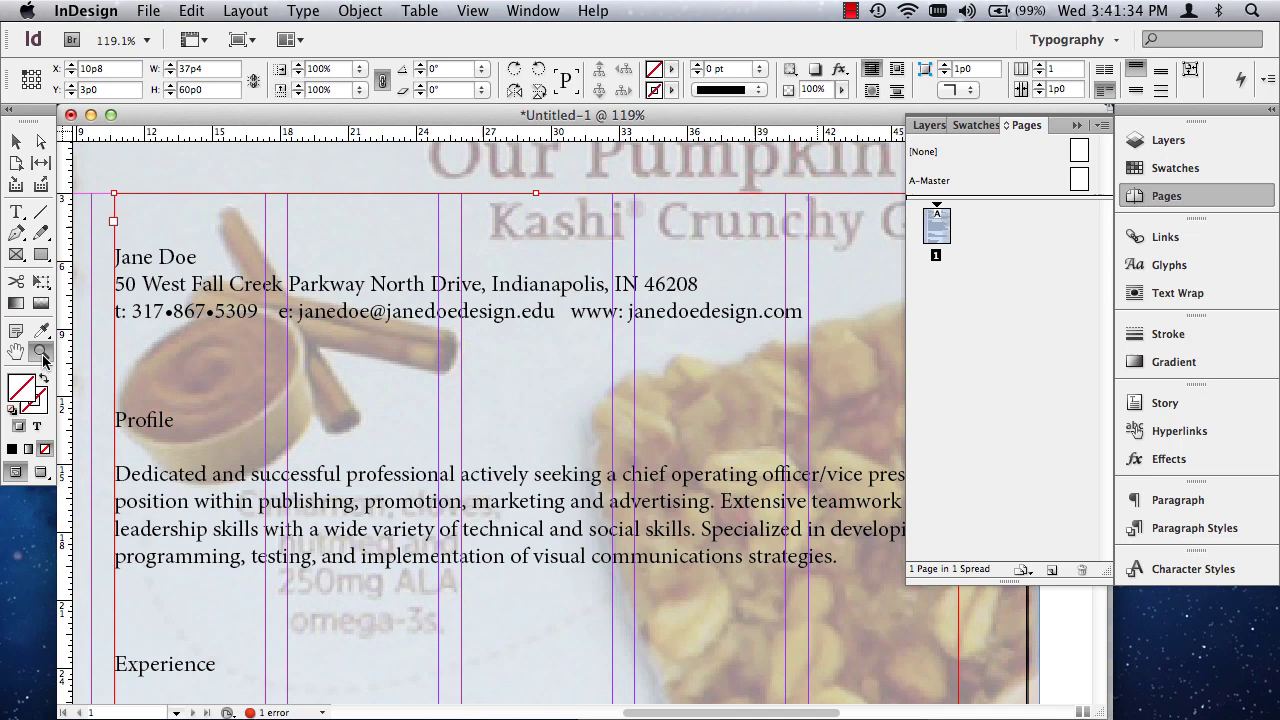
Step: Cut the three name and contact lines and delete the blank lines above Profile
left_click(17, 212)
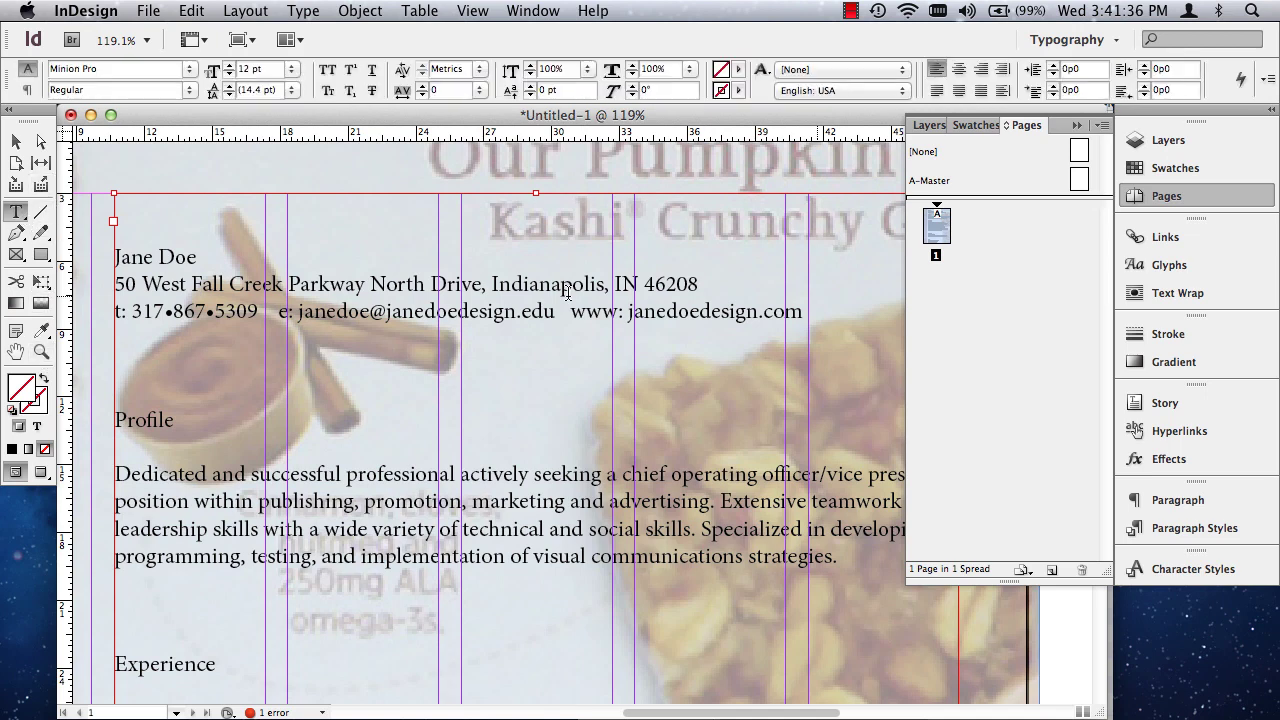
left_click_drag(815, 312, 116, 265)
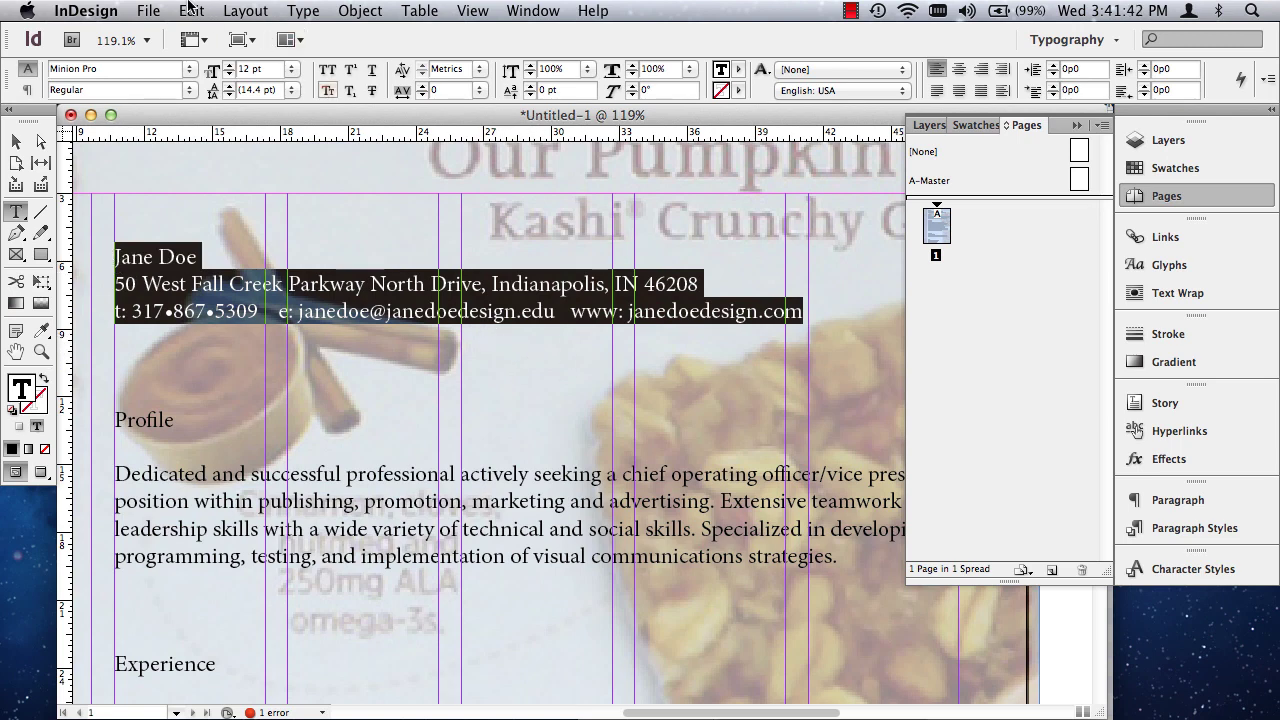
left_click(189, 11)
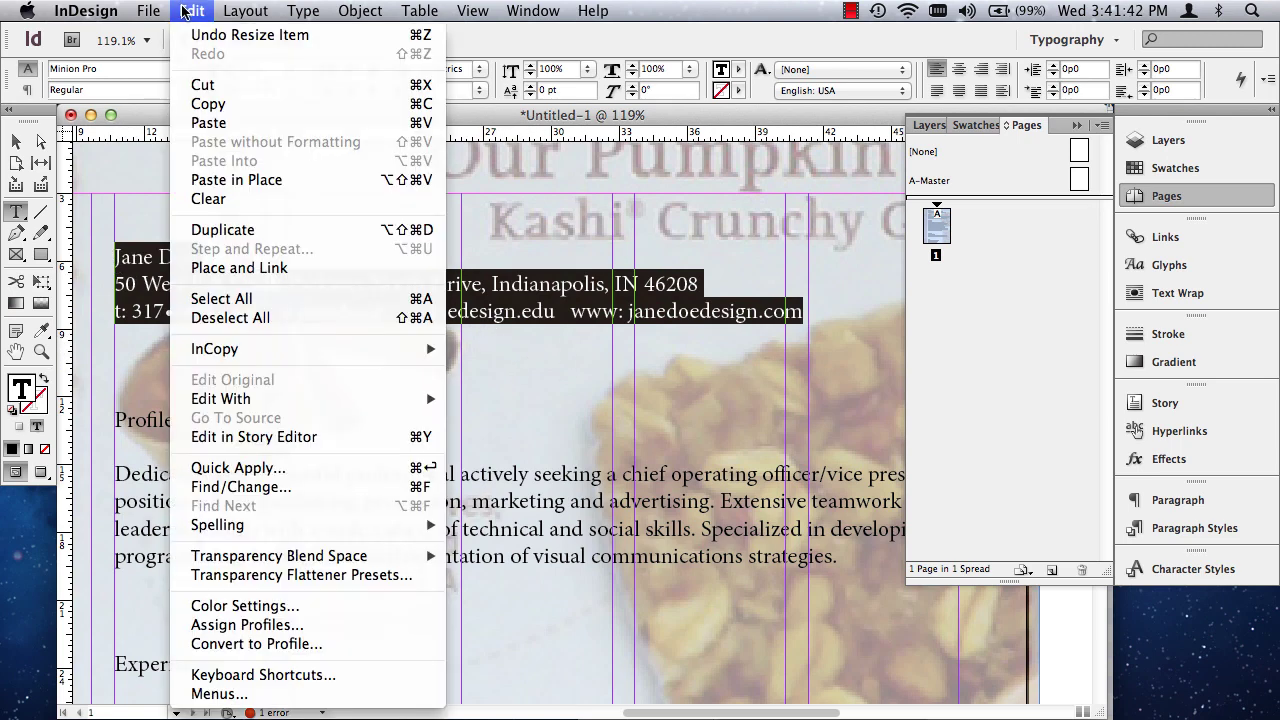
left_click(426, 88)
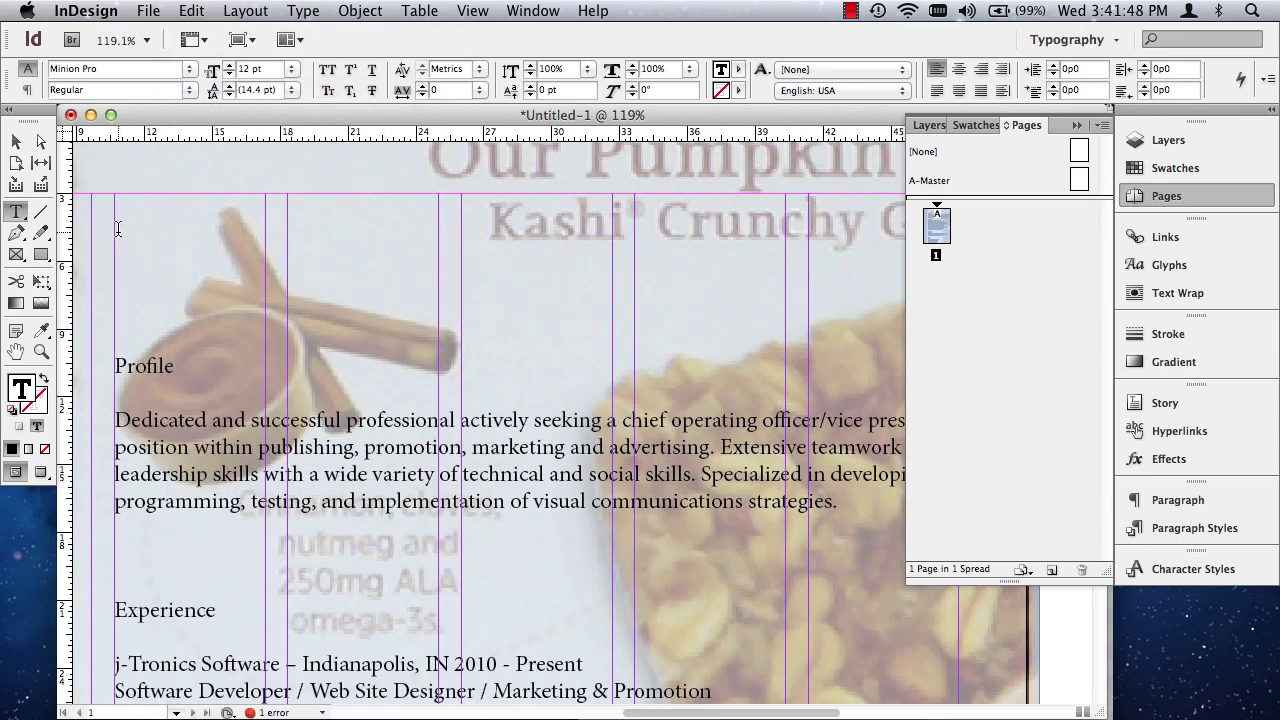
left_click_drag(128, 207, 169, 322)
key("BackSpace")
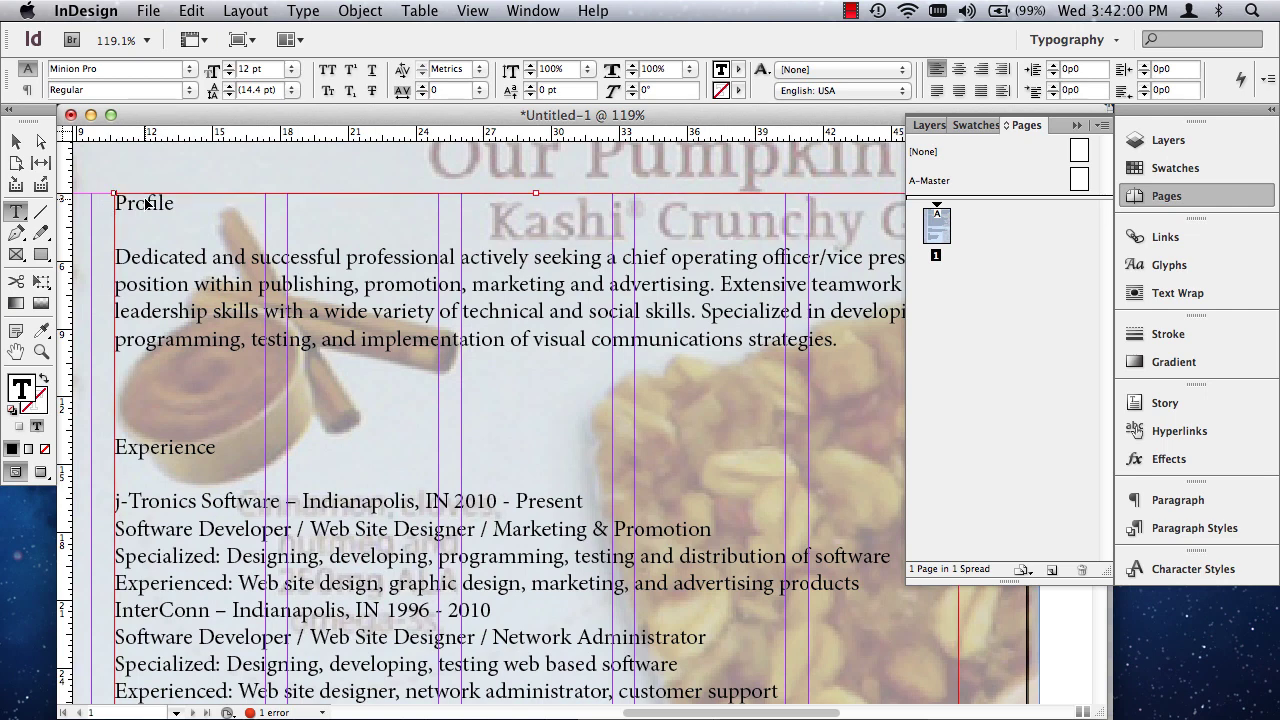
key("super+0")
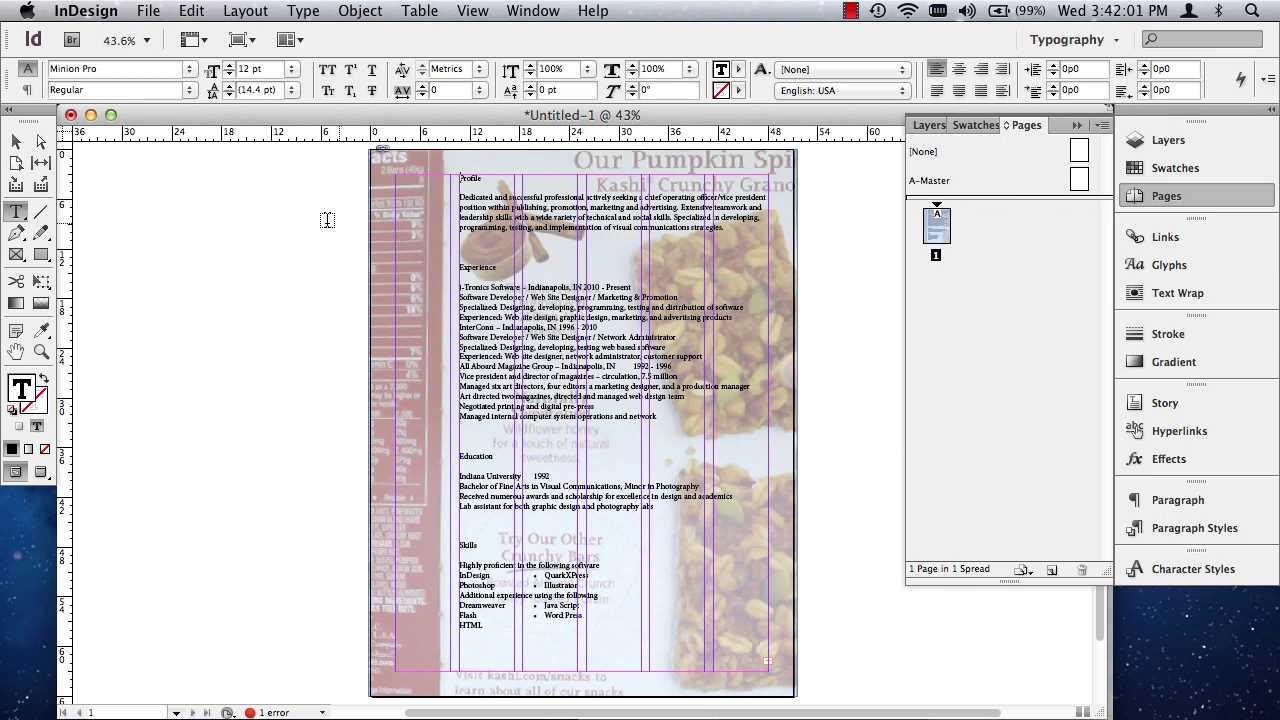
Step: Drag the resume frame's top edge down to Y 10p1.5, leaving it 52p10.5 tall
left_click(16, 141)
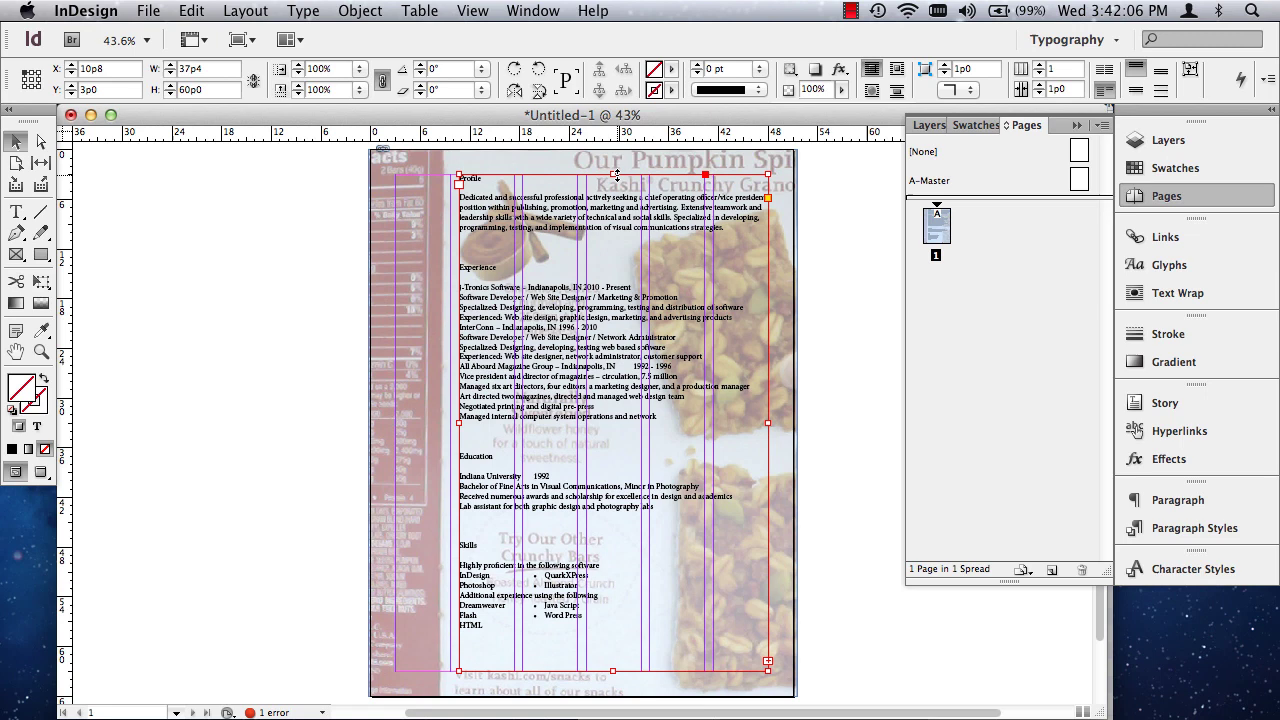
left_click_drag(613, 174, 621, 237)
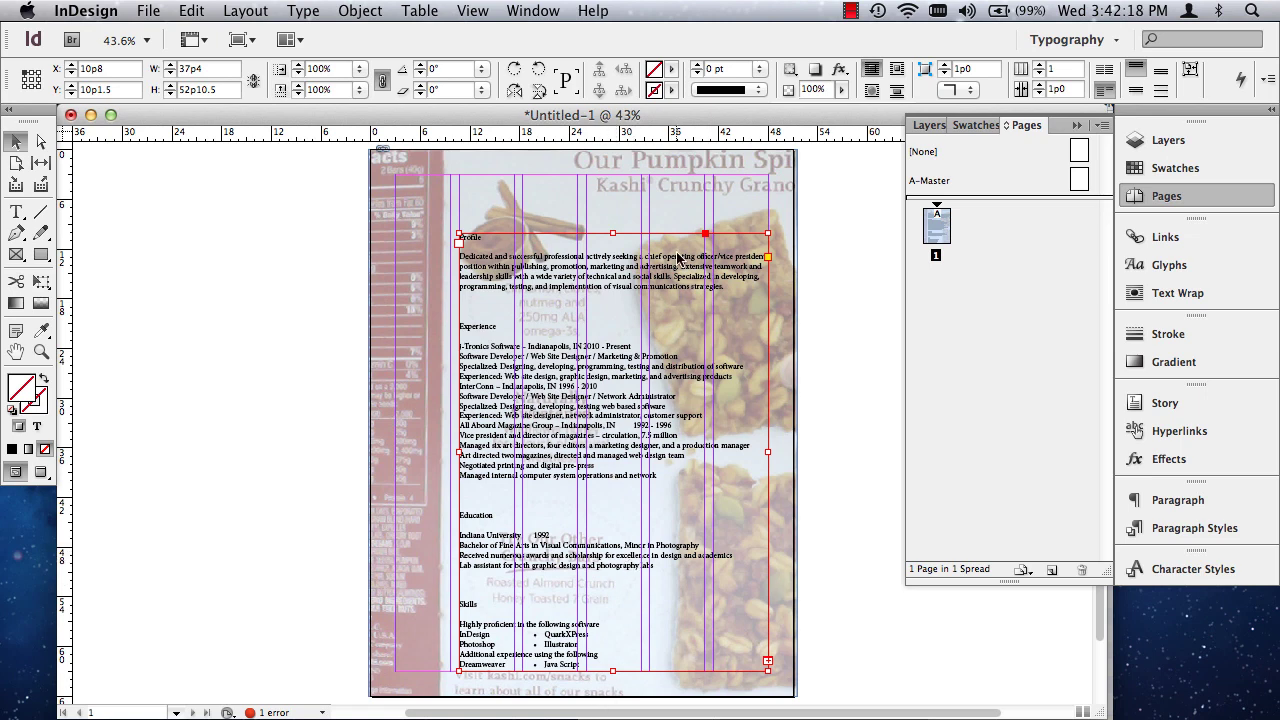
left_click_drag(609, 313, 630, 350)
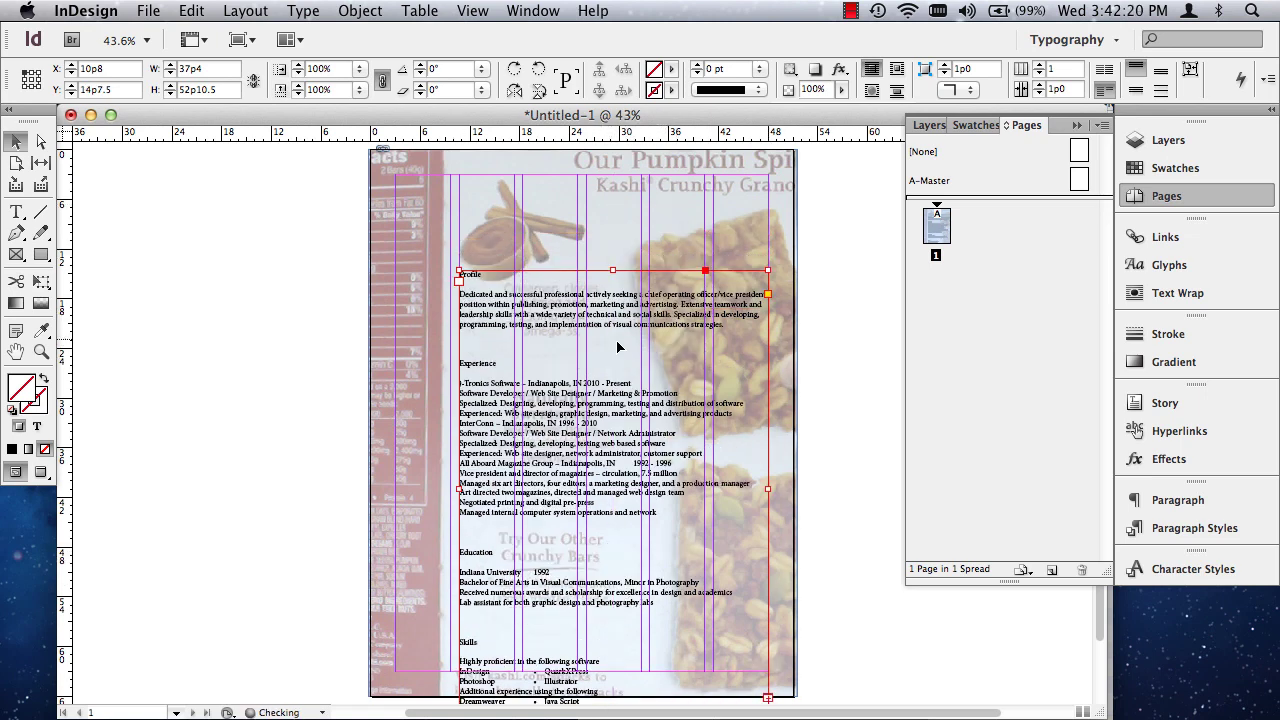
key("super+z")
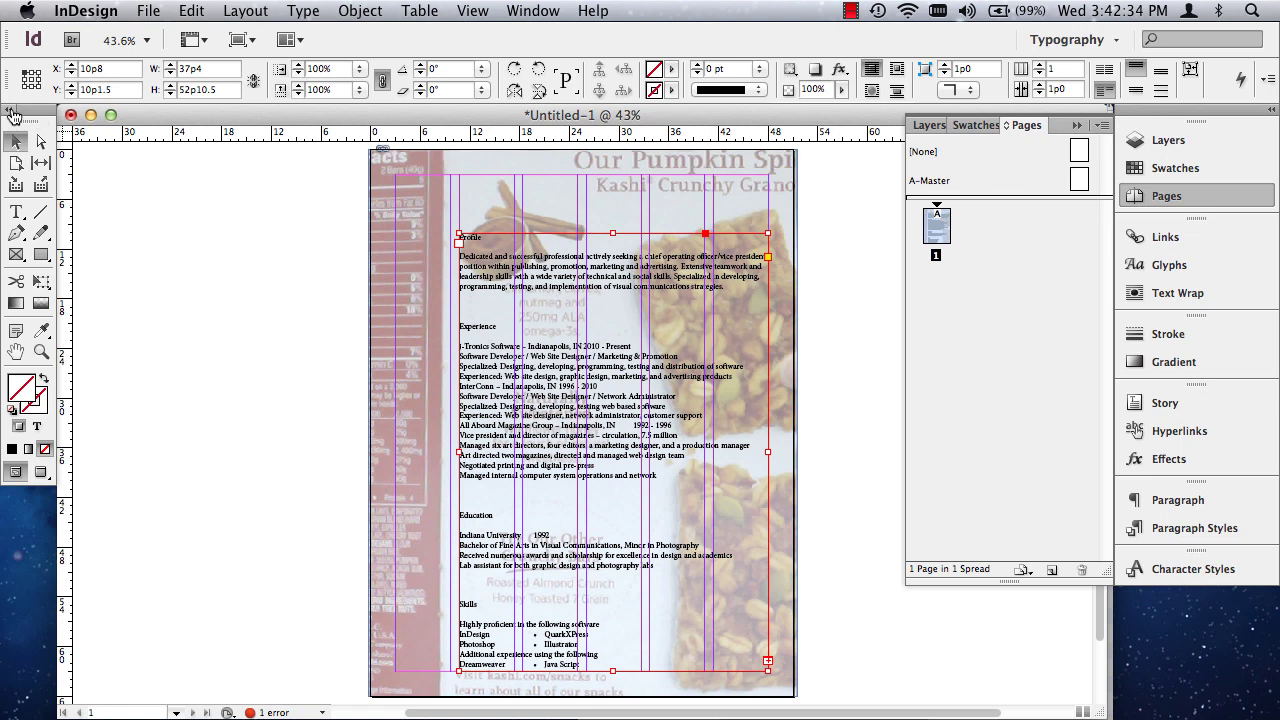
left_click(11, 112)
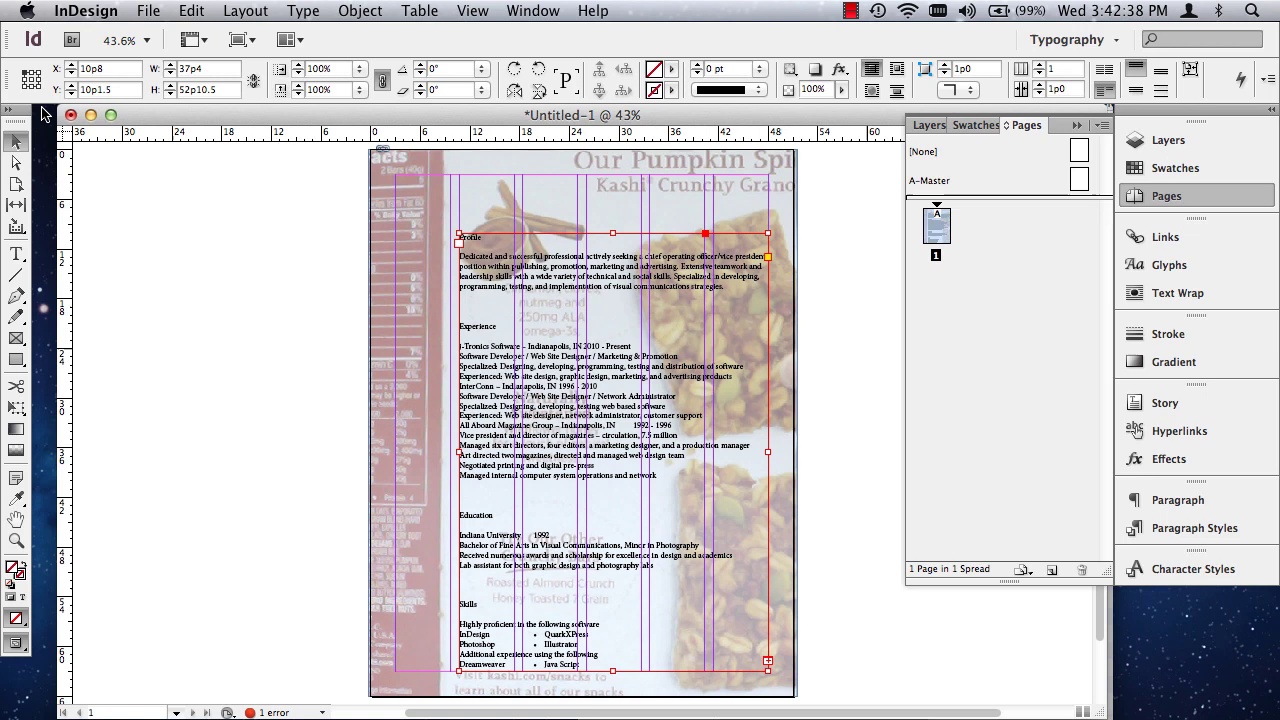
left_click(8, 110)
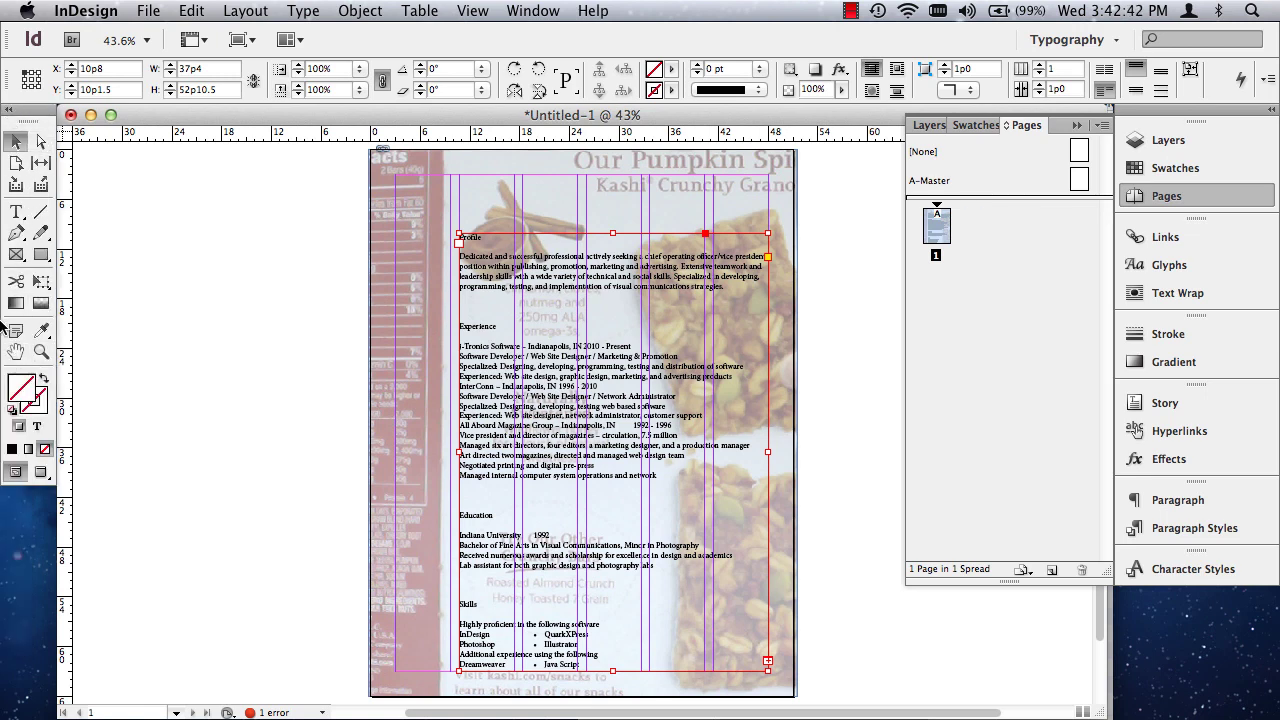
Step: Paste the contact lines into a new 37p4 by 5p3 text frame parked on the left pasteboard
left_click(17, 212)
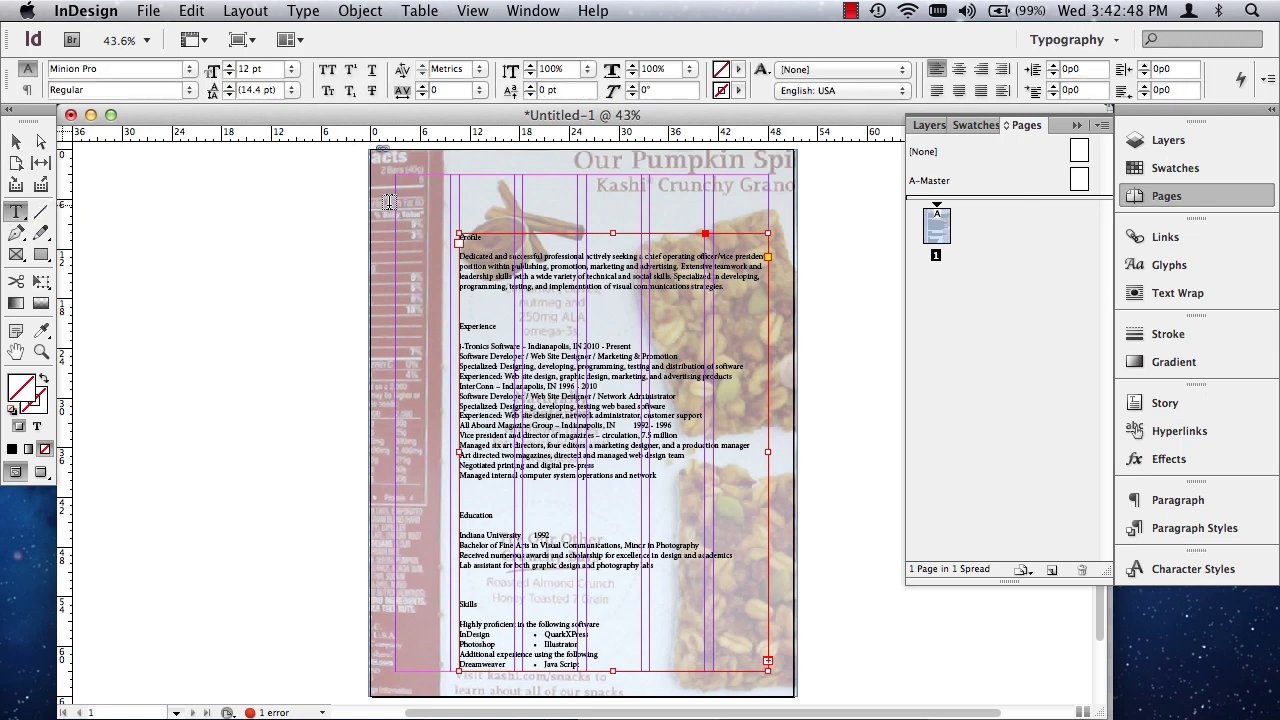
left_click_drag(458, 172, 768, 220)
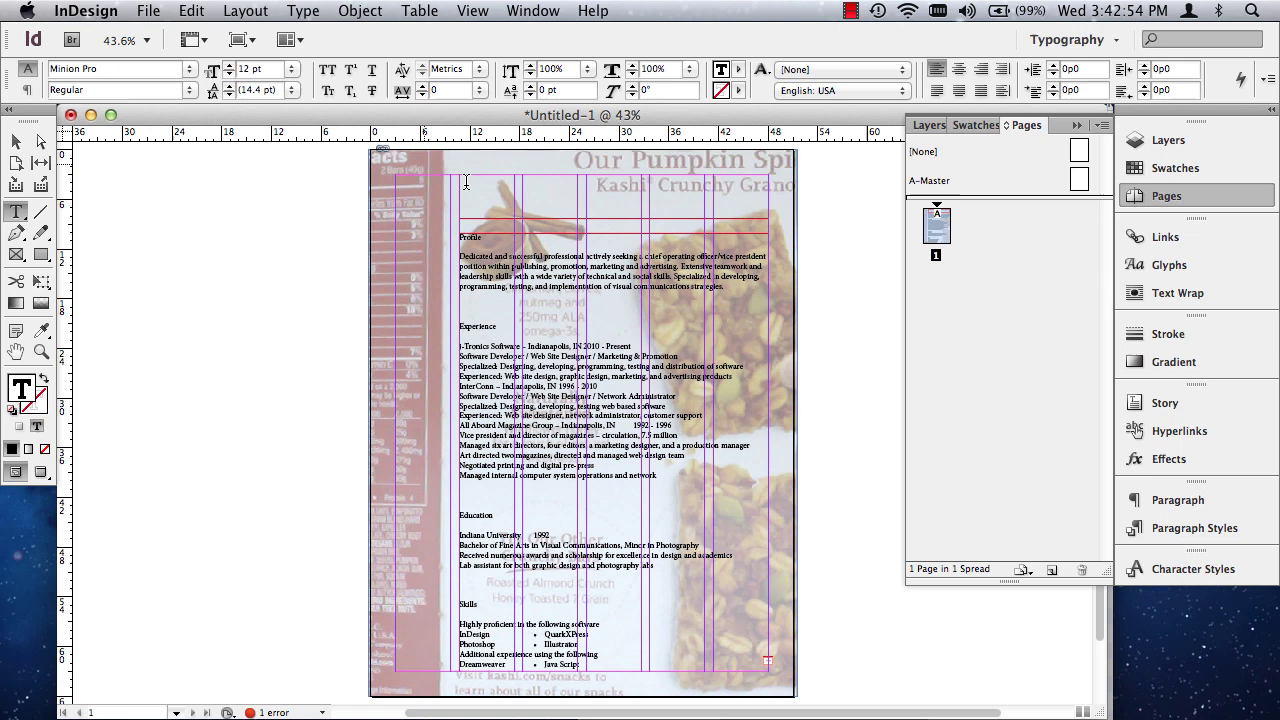
left_click(196, 11)
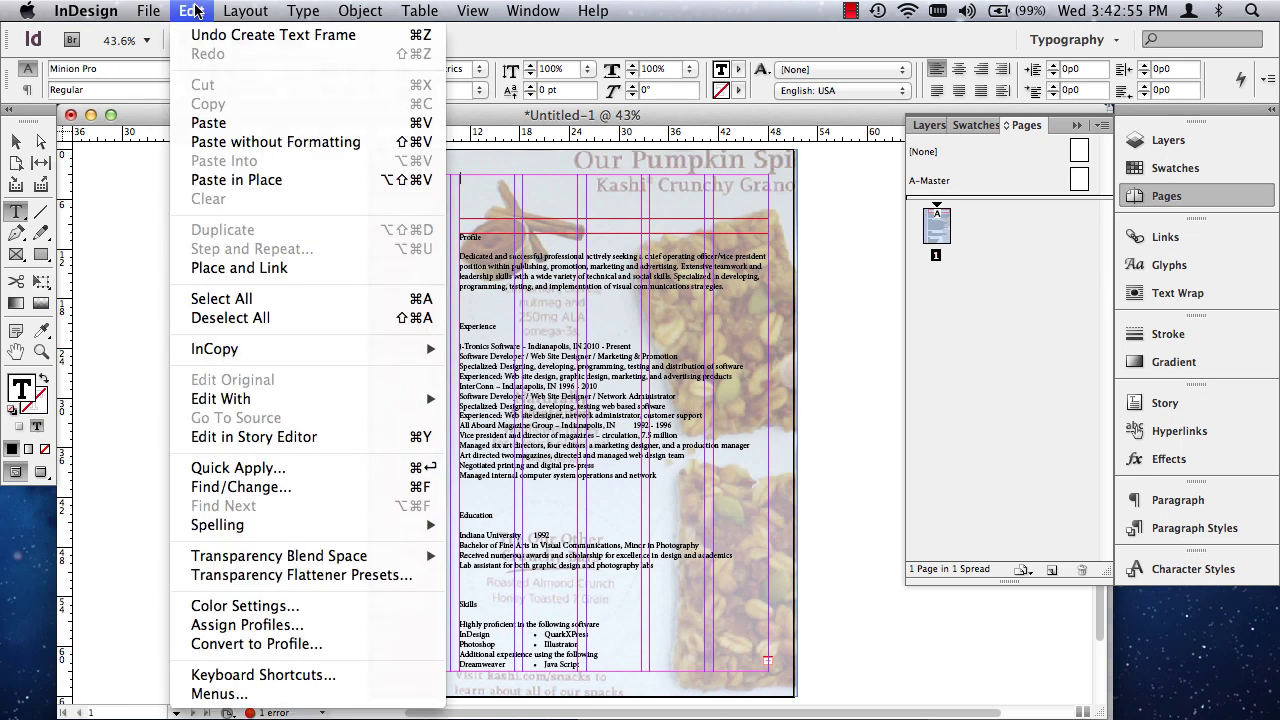
left_click(427, 131)
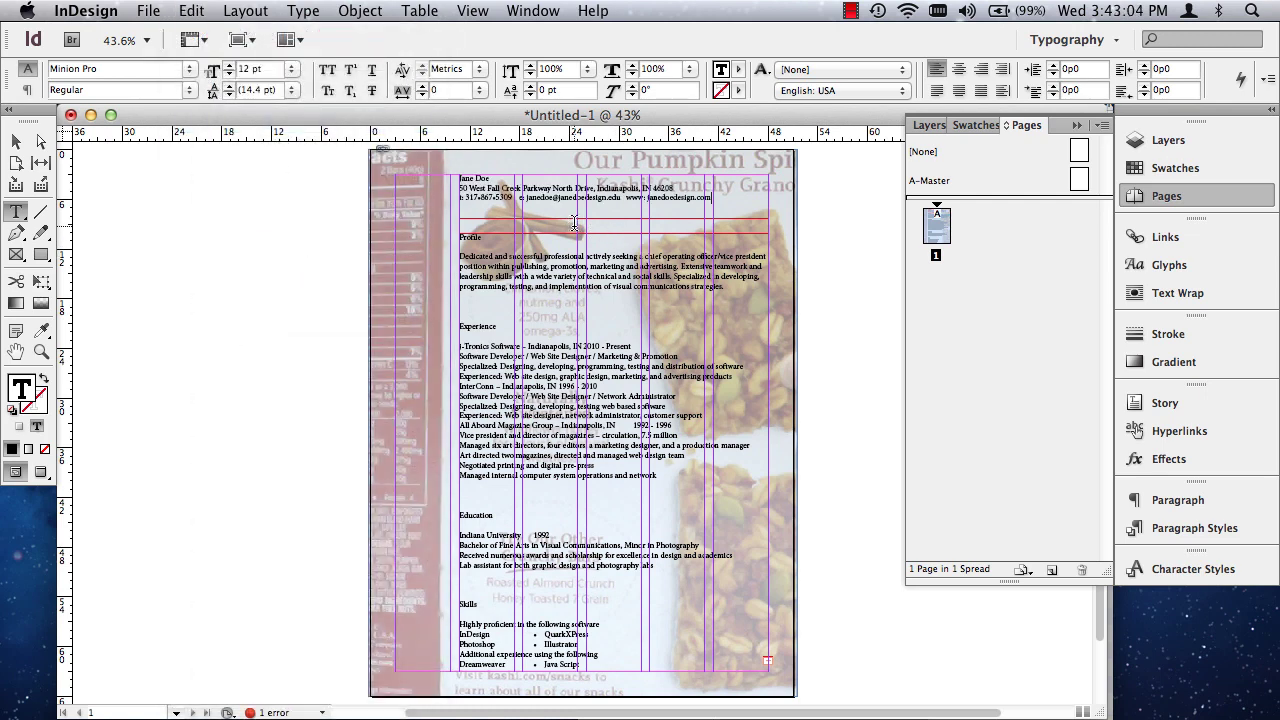
left_click(16, 141)
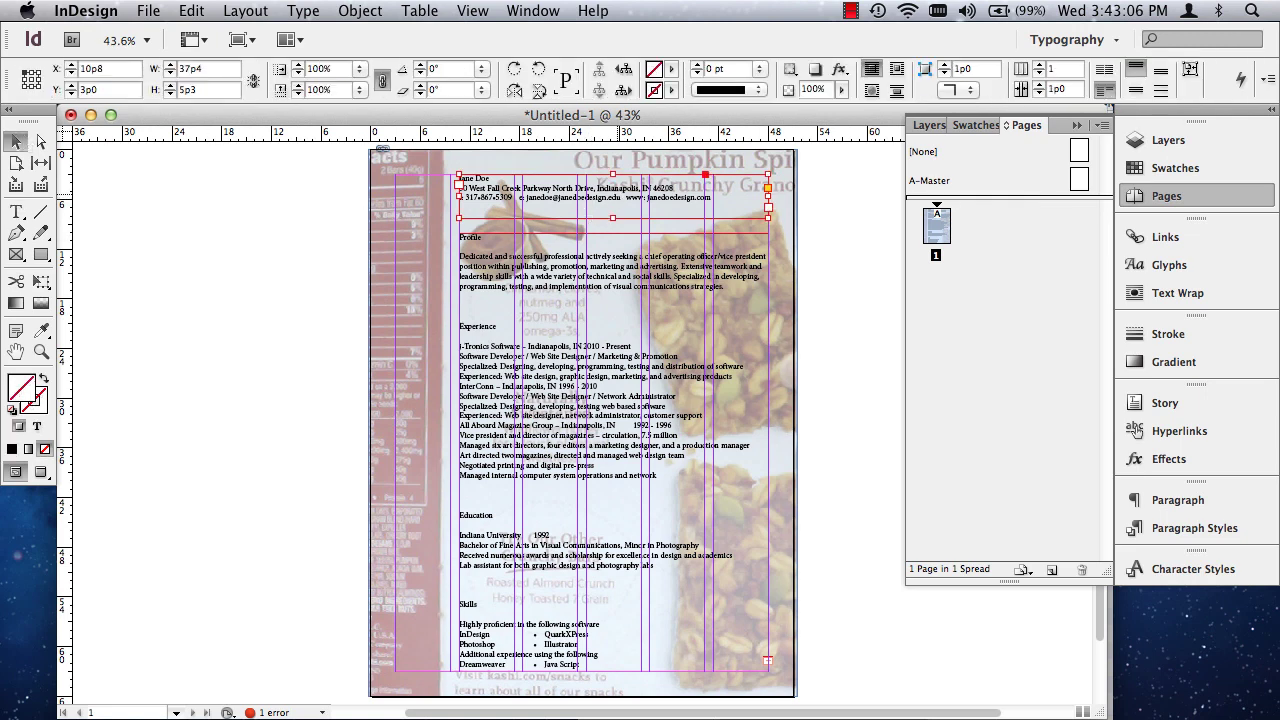
left_click_drag(627, 196, 160, 200)
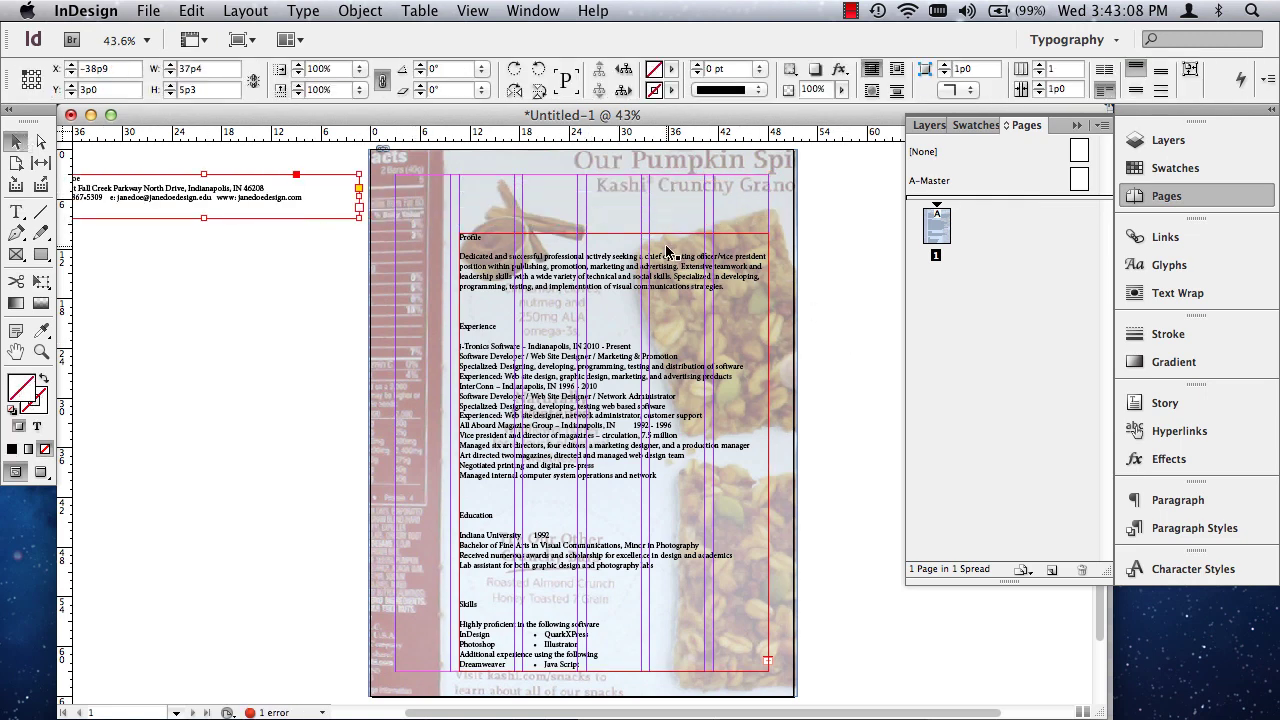